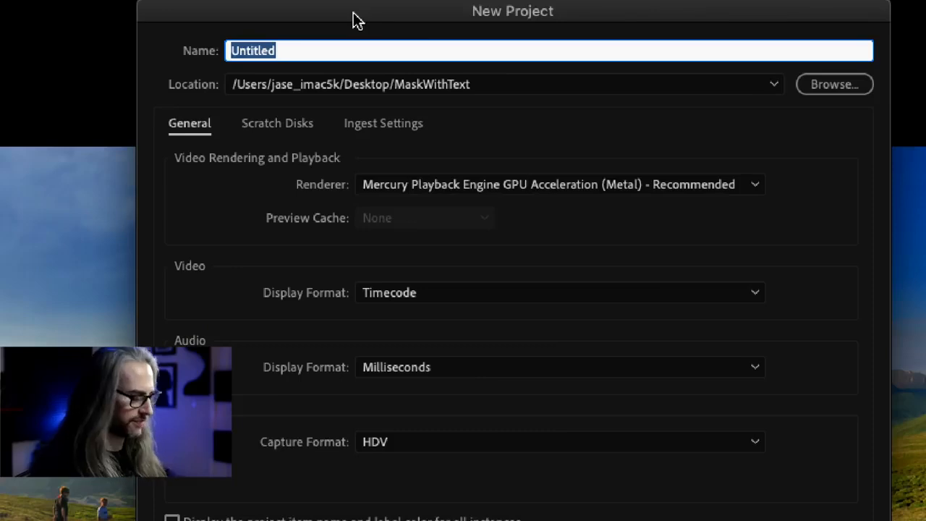
# - Name the new project Alaska_Behance and keep the Desktop MaskWithText folder as its location
pyautogui.write('Alaska_')
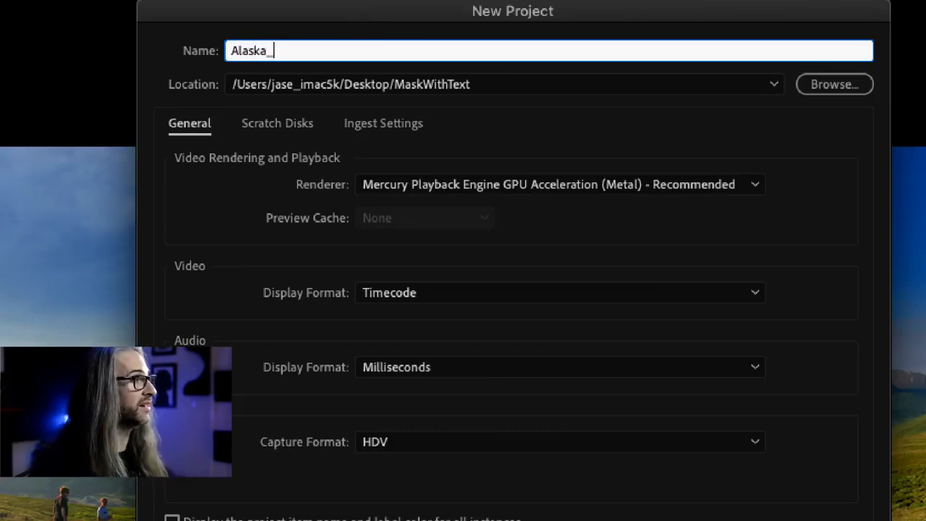
pyautogui.write('Behance')
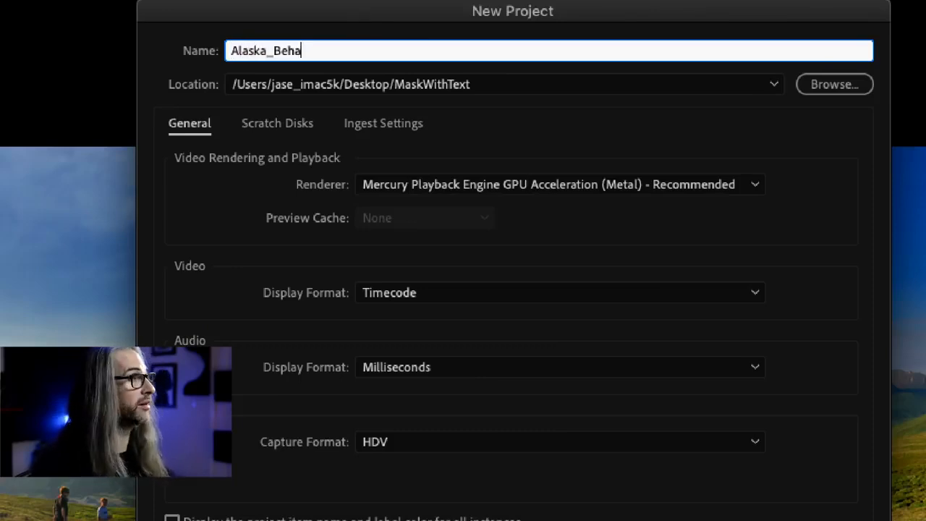
pyautogui.click(776, 86)
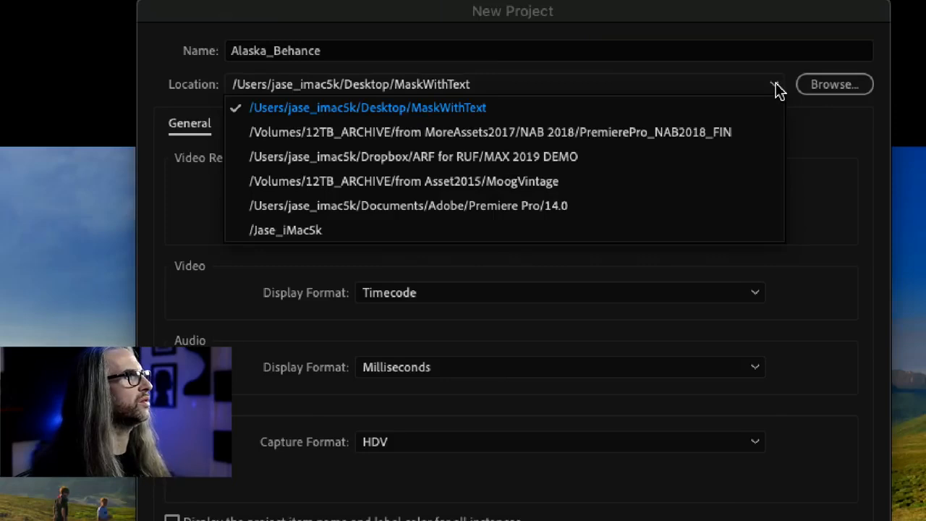
pyautogui.click(825, 123)
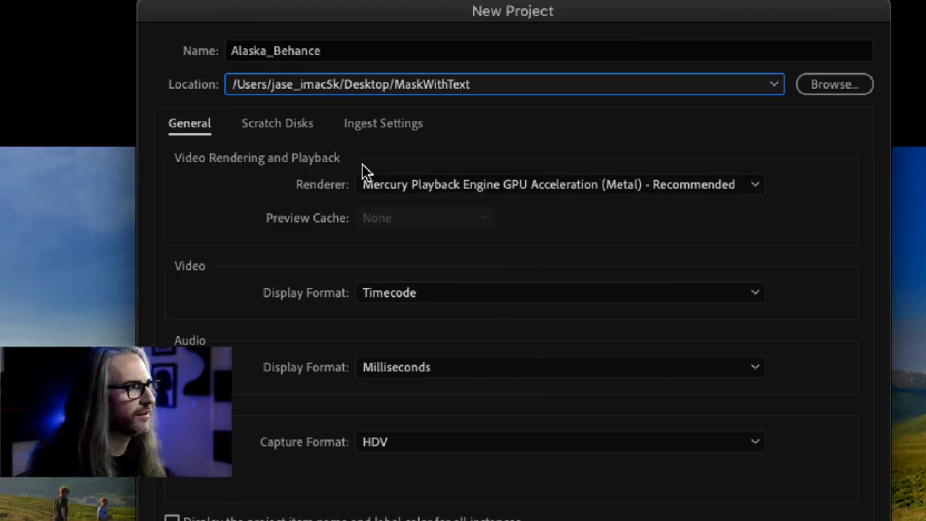
# - Review the renderer and video display format options, keeping Mercury Playback Engine GPU Acceleration (Metal) and Timecode
pyautogui.click(743, 189)
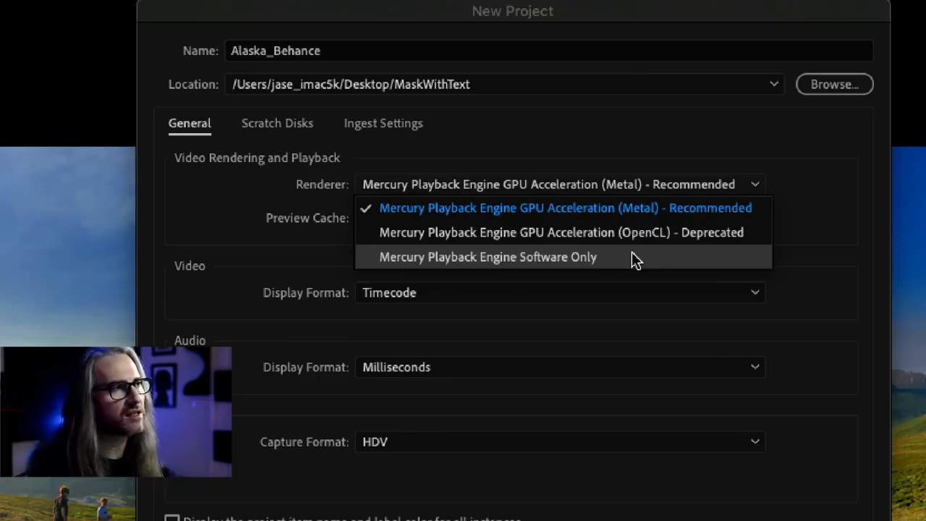
pyautogui.click(599, 208)
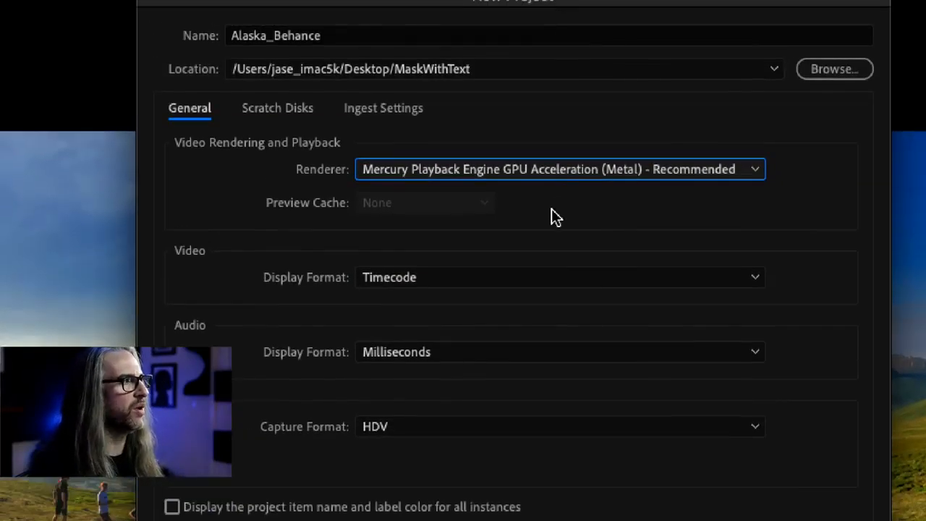
pyautogui.click(468, 276)
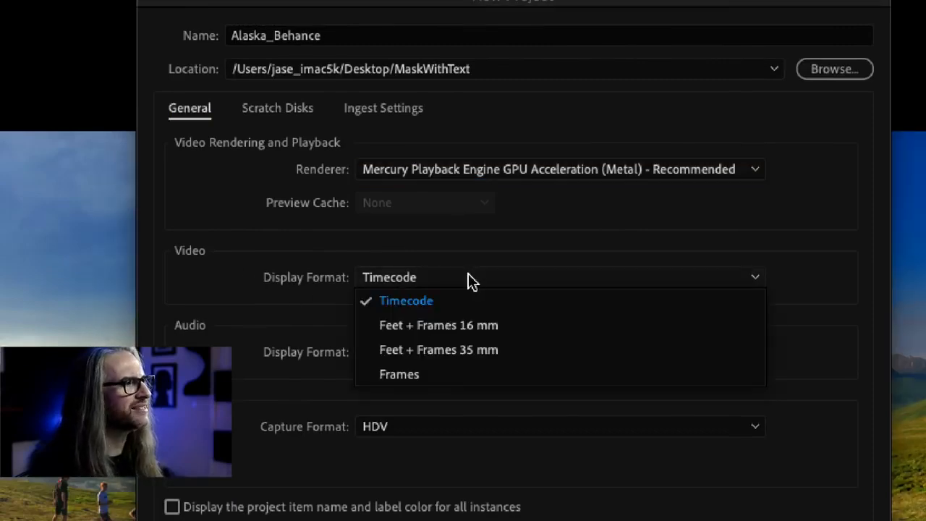
pyautogui.click(524, 295)
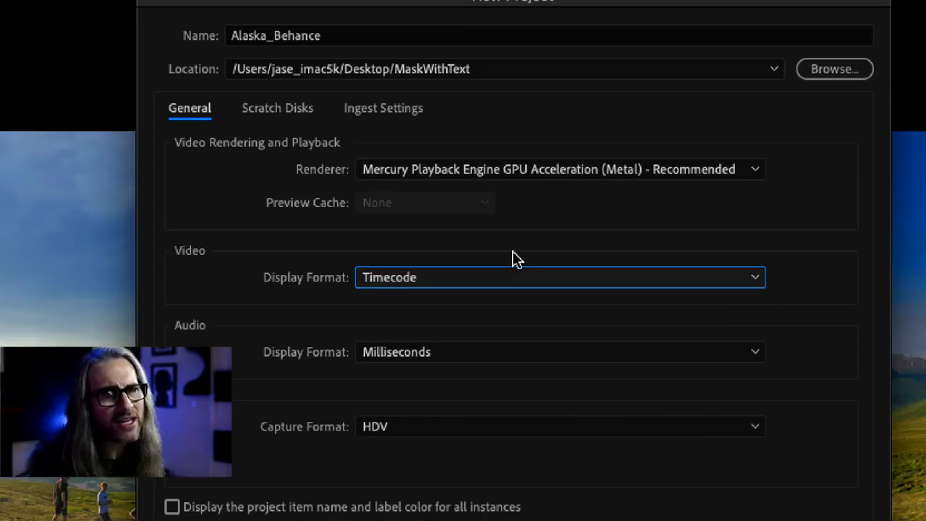
pyautogui.click(523, 283)
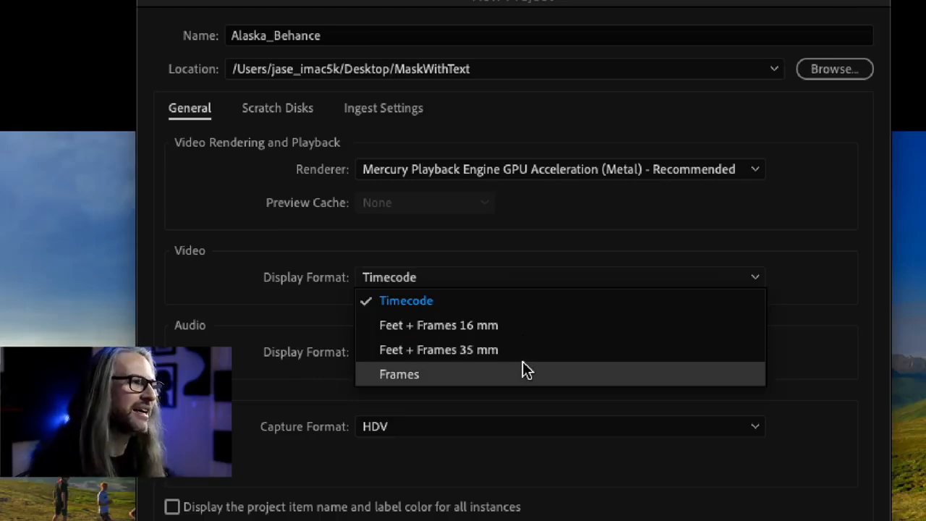
pyautogui.click(496, 282)
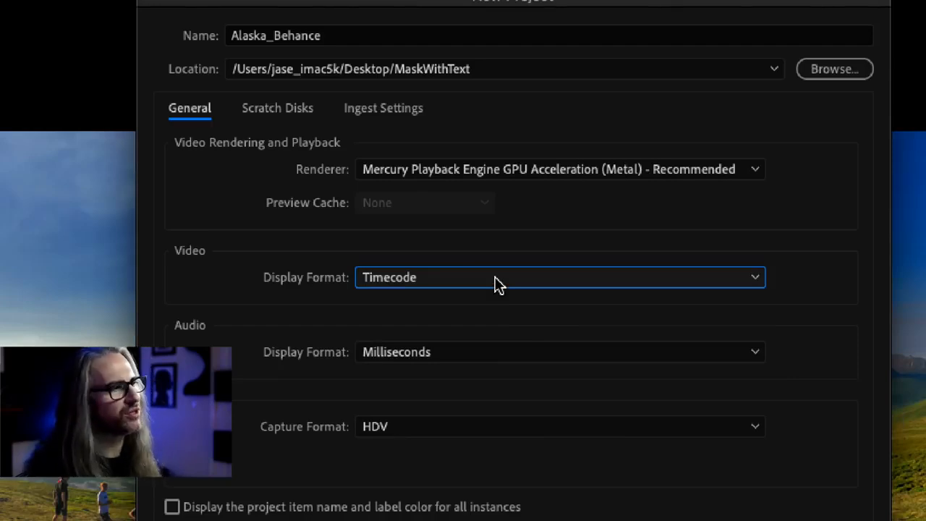
# - Review the audio display format and capture format options, keeping Milliseconds and HDV
pyautogui.click(485, 351)
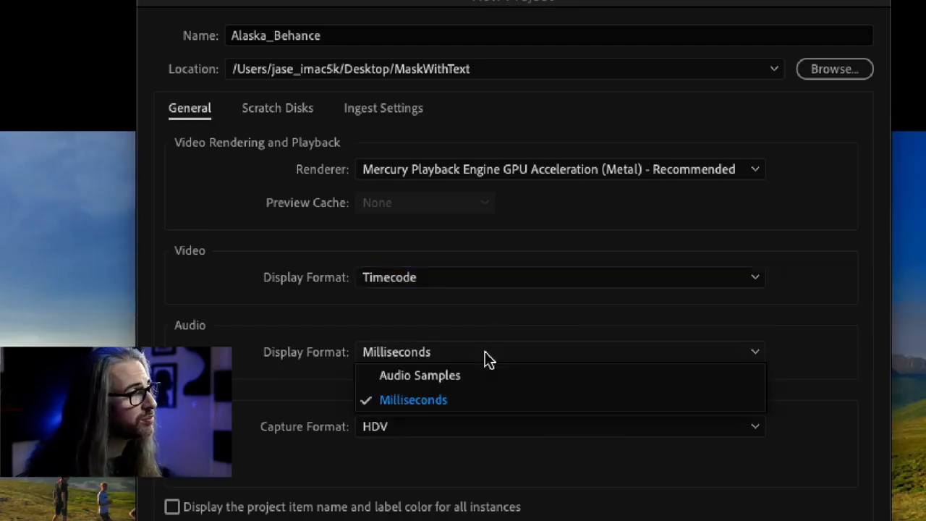
pyautogui.click(499, 393)
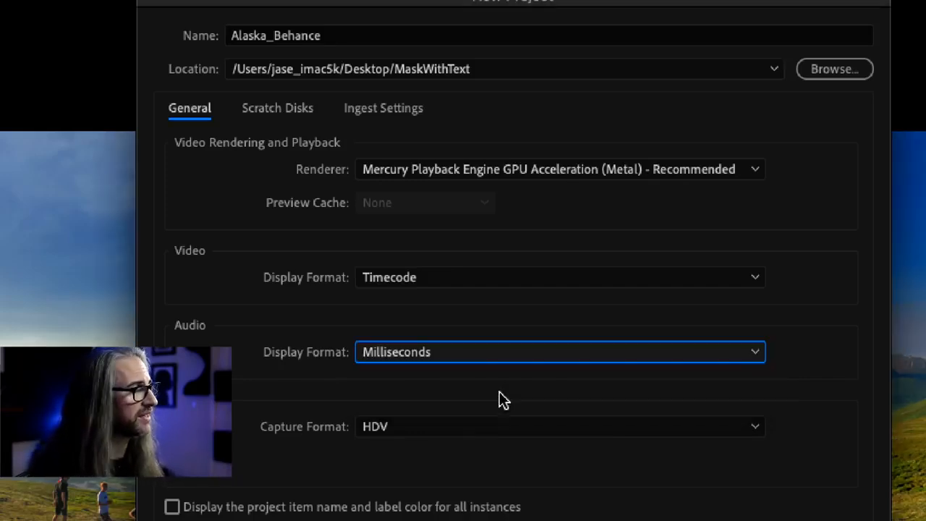
pyautogui.click(480, 427)
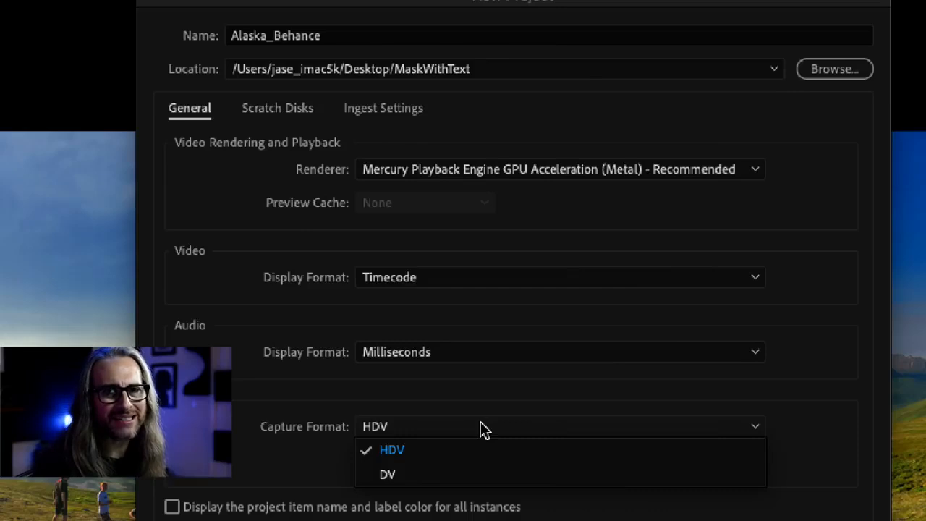
pyautogui.click(499, 402)
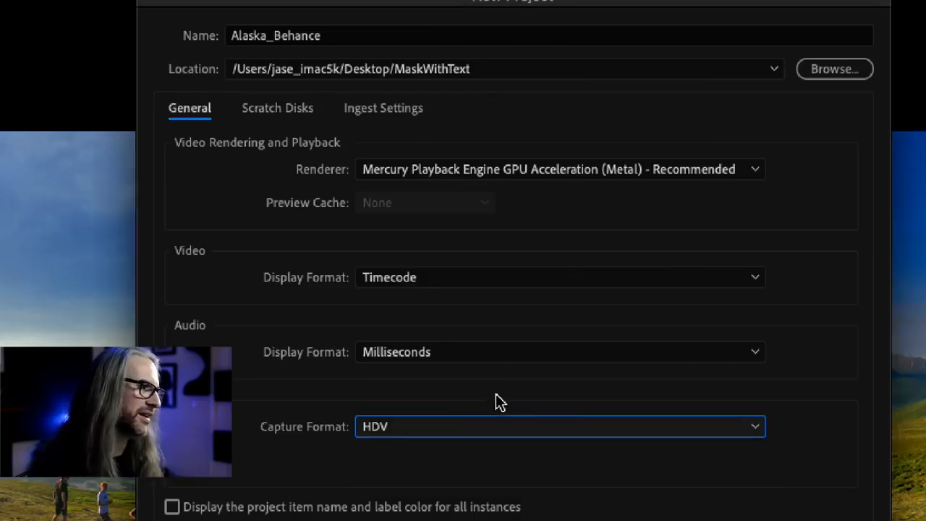
pyautogui.click(497, 426)
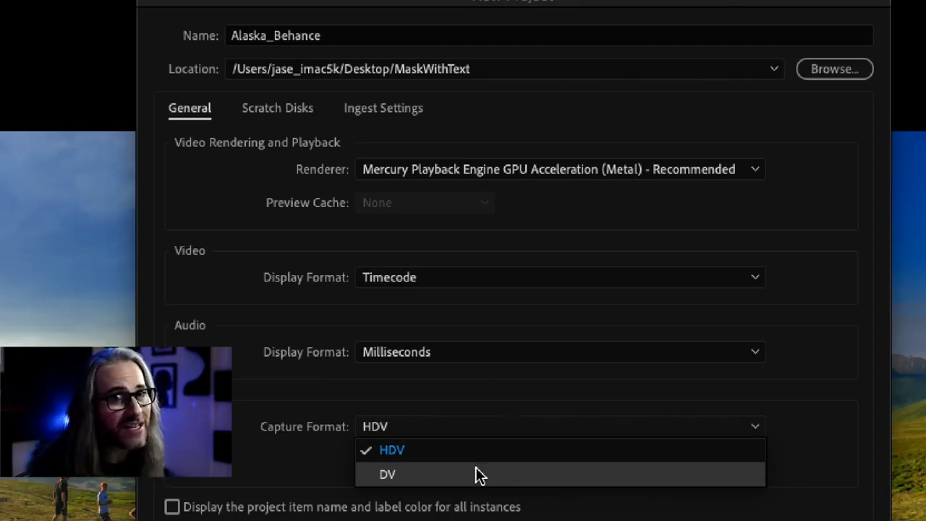
pyautogui.click(439, 401)
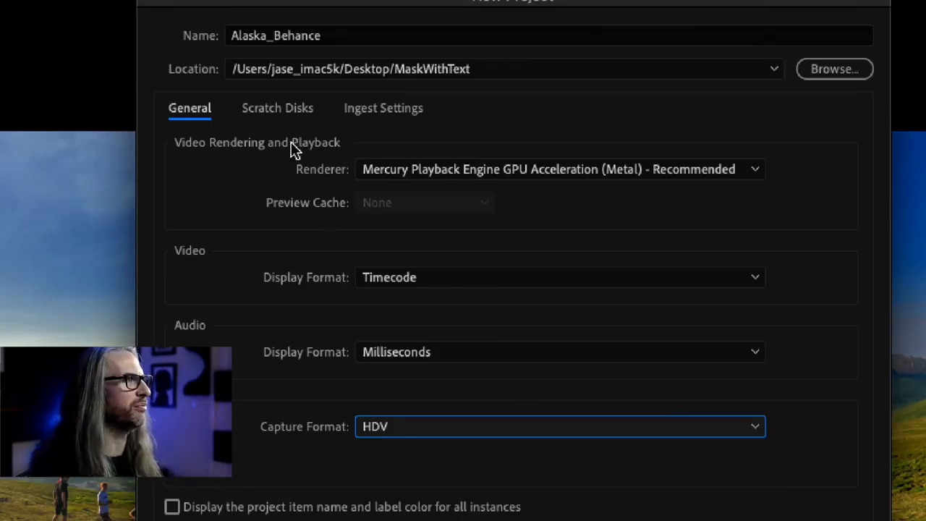
# - Check the scratch disk options for captured video, keeping Same as Project, and create the project
pyautogui.click(275, 108)
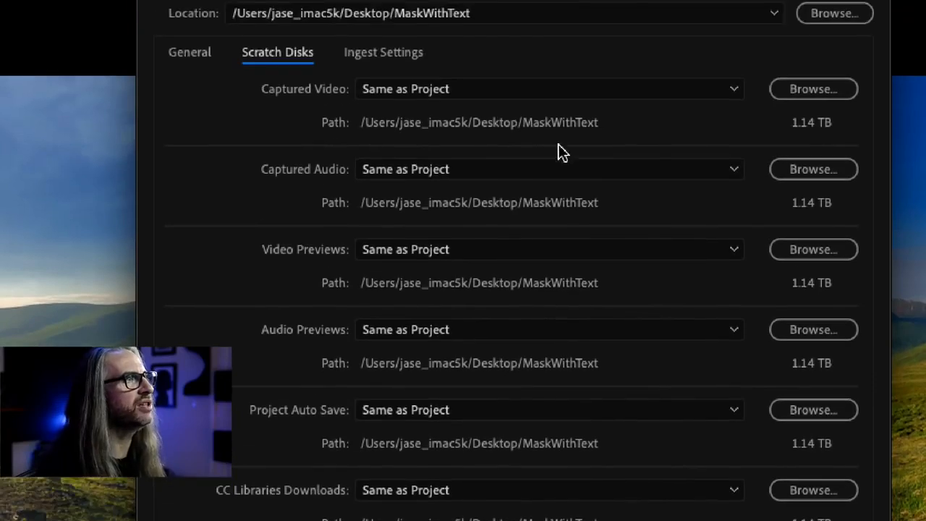
pyautogui.click(597, 91)
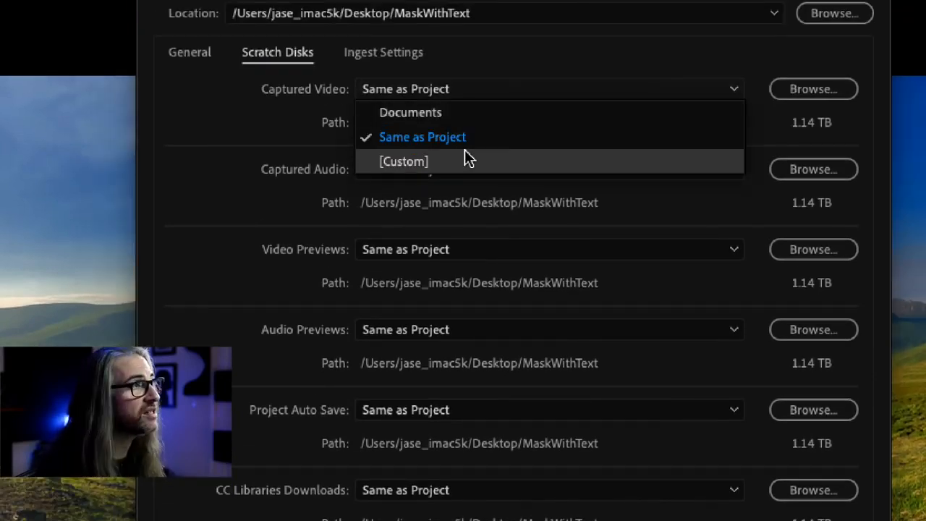
pyautogui.click(504, 75)
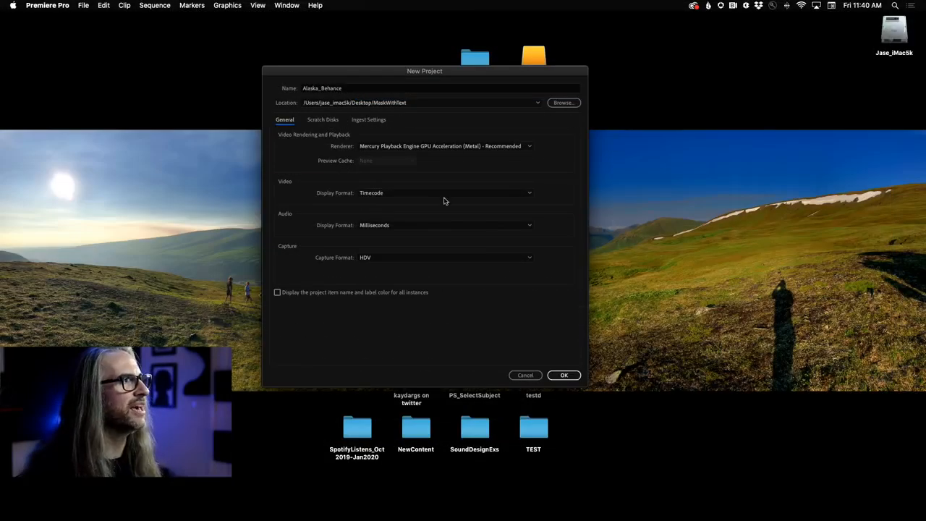
pyautogui.click(567, 376)
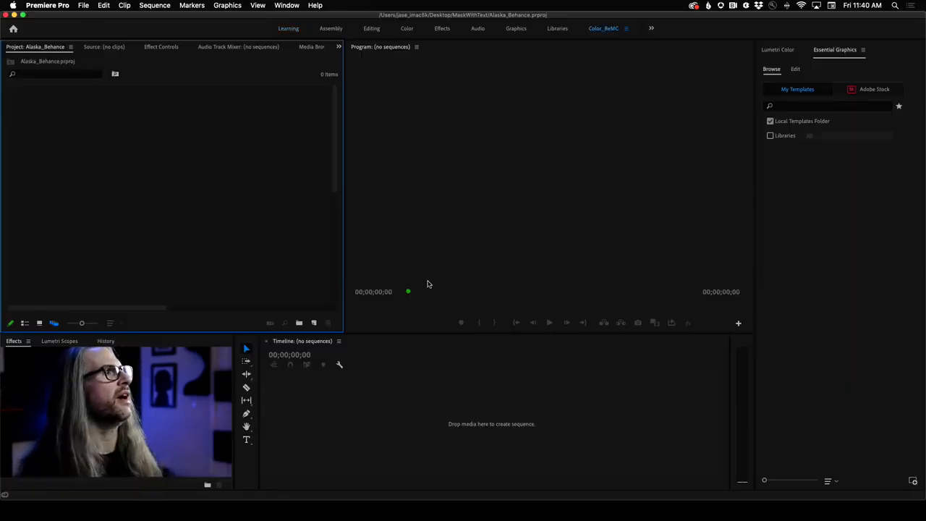
# - Bring up the Color_BeMC workspace with Lumetri Color in front and extend the application window to the full screen height
pyautogui.click(595, 30)
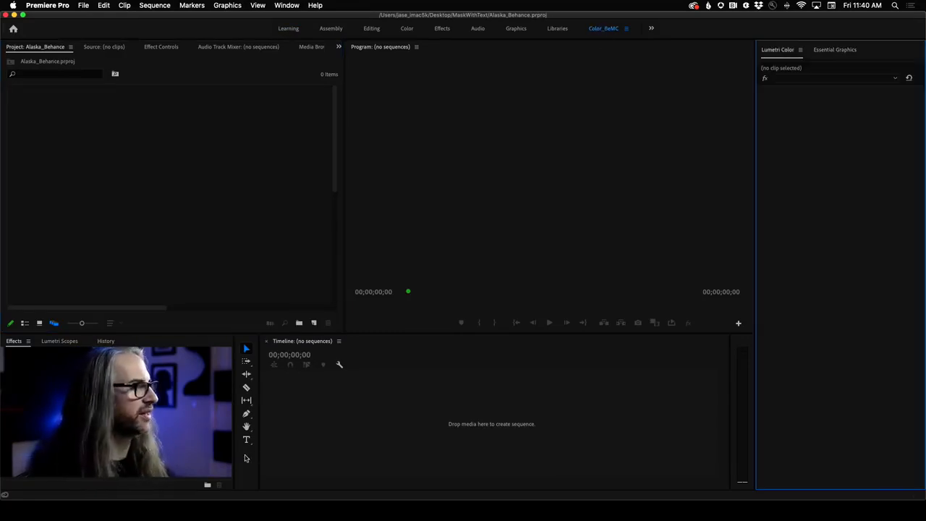
pyautogui.click(245, 456)
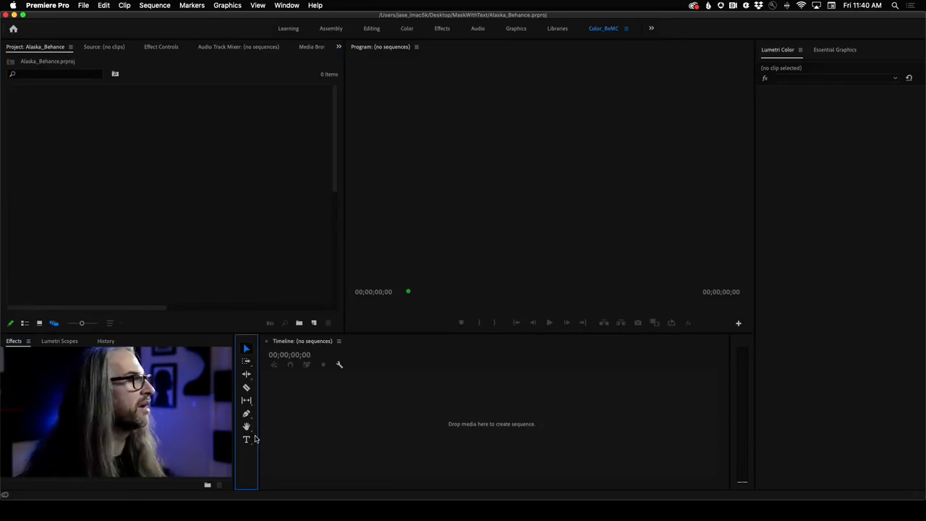
pyautogui.moveTo(89, 500); pyautogui.dragTo(86, 517)
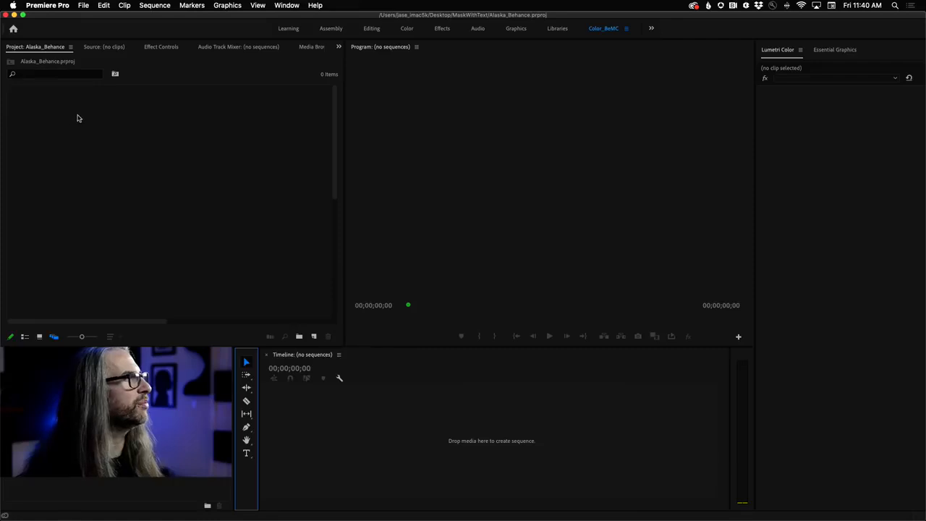
pyautogui.click(107, 123)
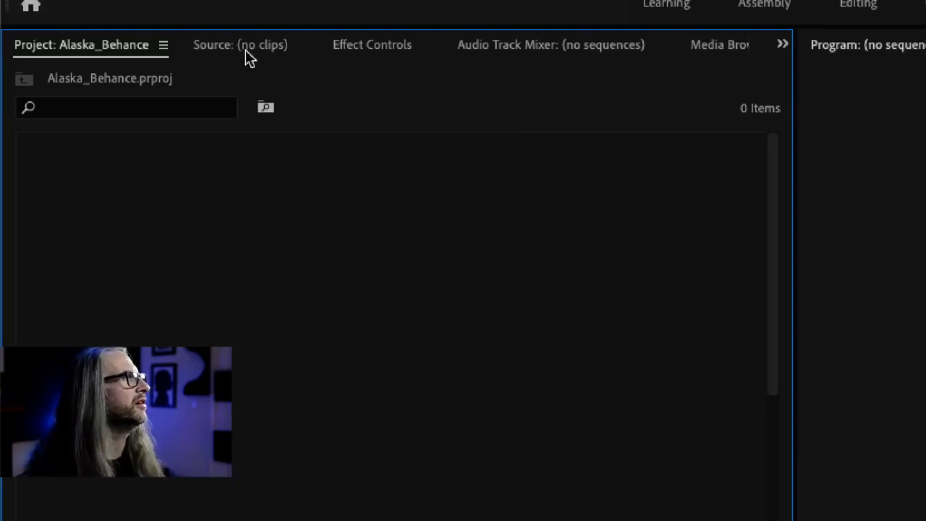
# - Look through the Source, Effect Controls and Audio Track Mixer panels, return to the Project panel, and review the list of available panels
pyautogui.click(225, 44)
pyautogui.click(376, 46)
pyautogui.click(532, 47)
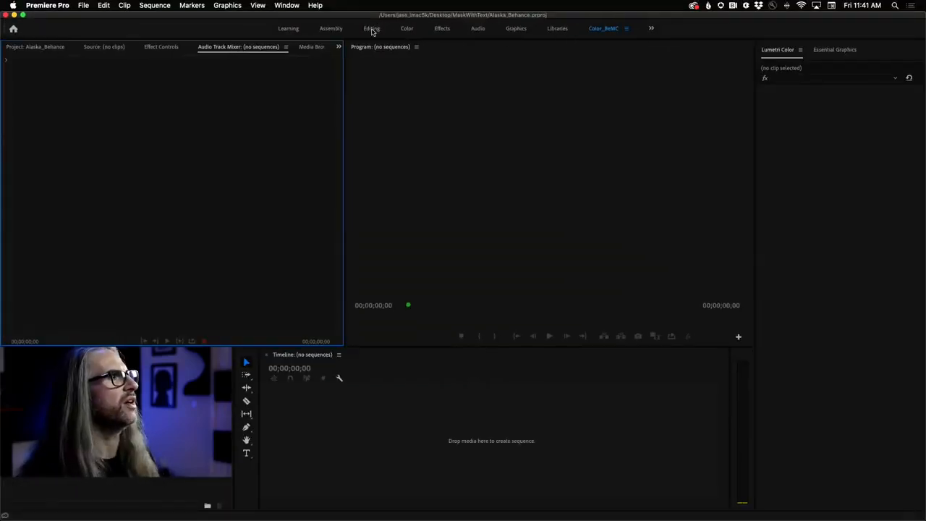
pyautogui.click(287, 5)
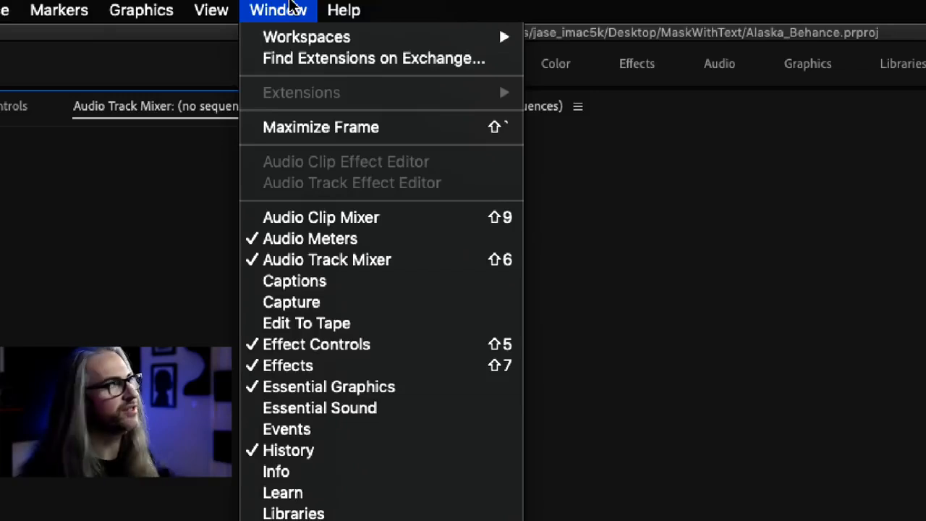
pyautogui.moveTo(292, 34)
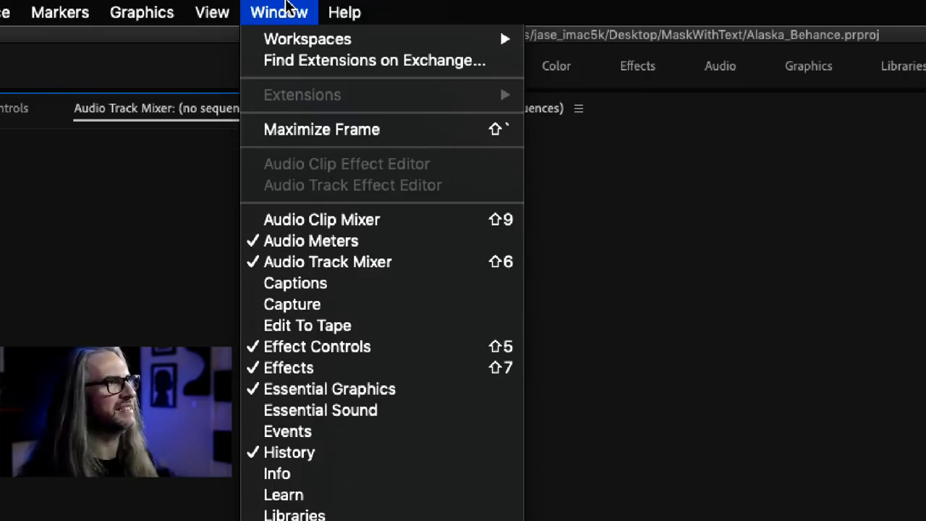
pyautogui.click(287, 5)
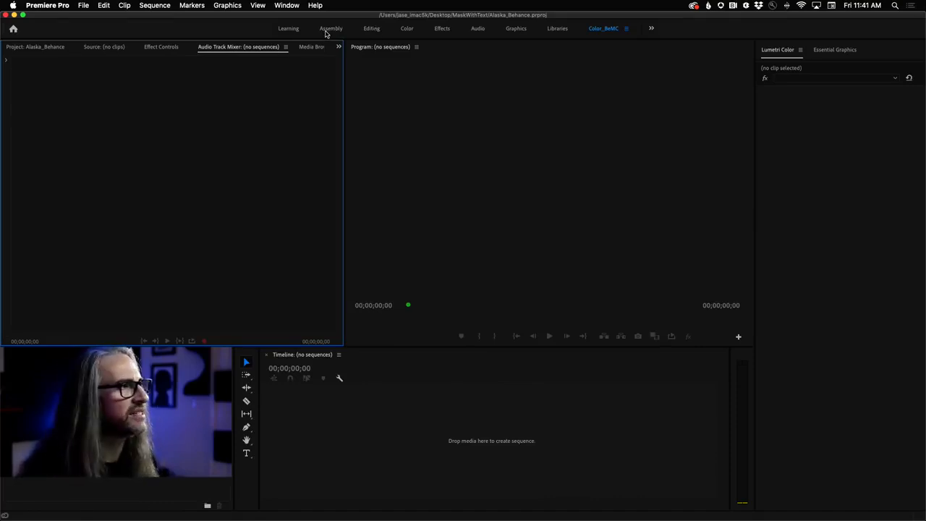
pyautogui.click(27, 47)
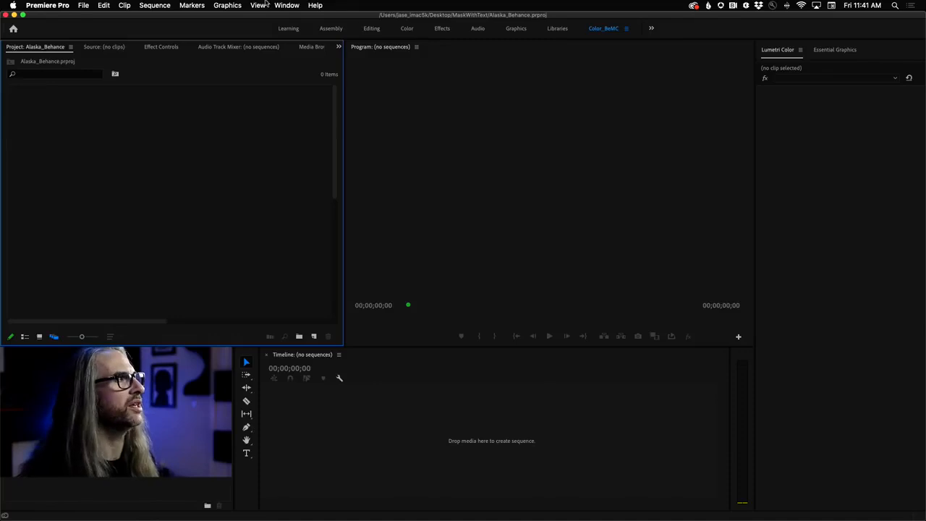
pyautogui.click(291, 5)
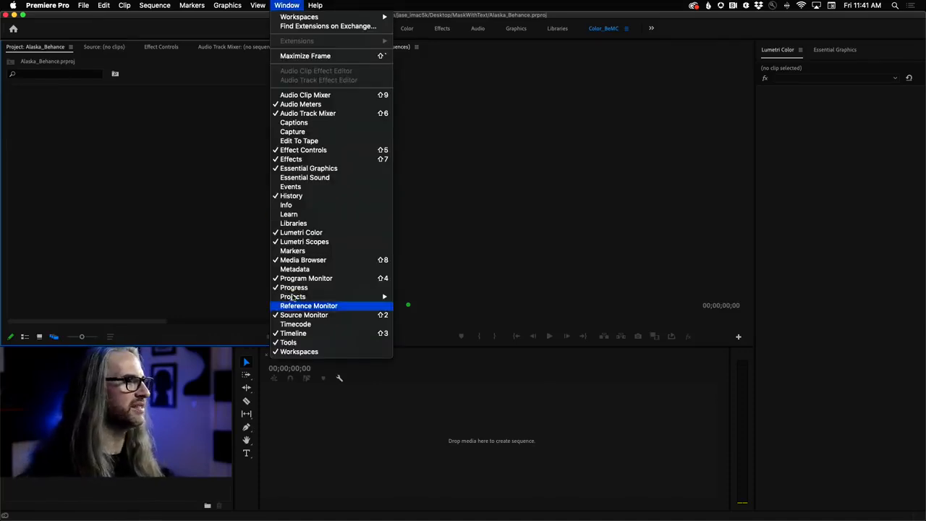
pyautogui.moveTo(294, 297)
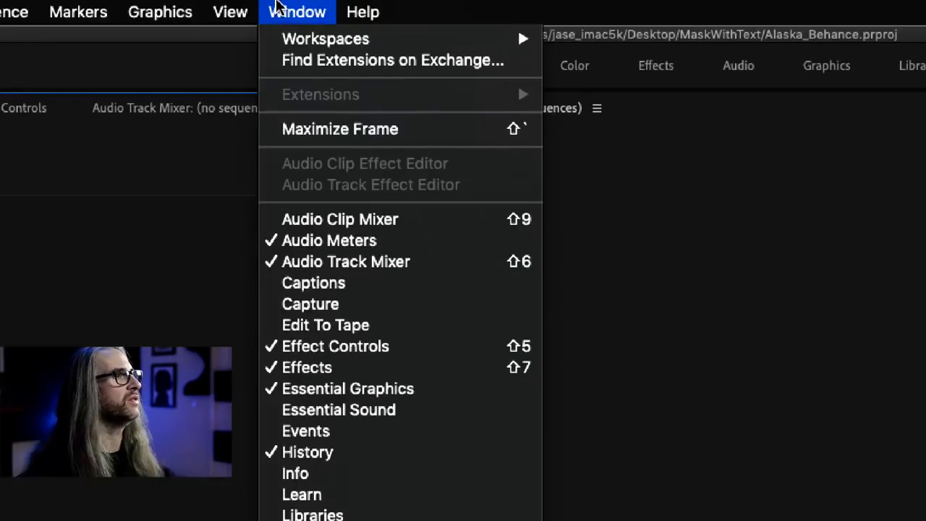
pyautogui.click(281, 9)
# - Switch to the Editing workspace, decline resetting its layout, and return to the Color_BeMC workspace
pyautogui.click(373, 29)
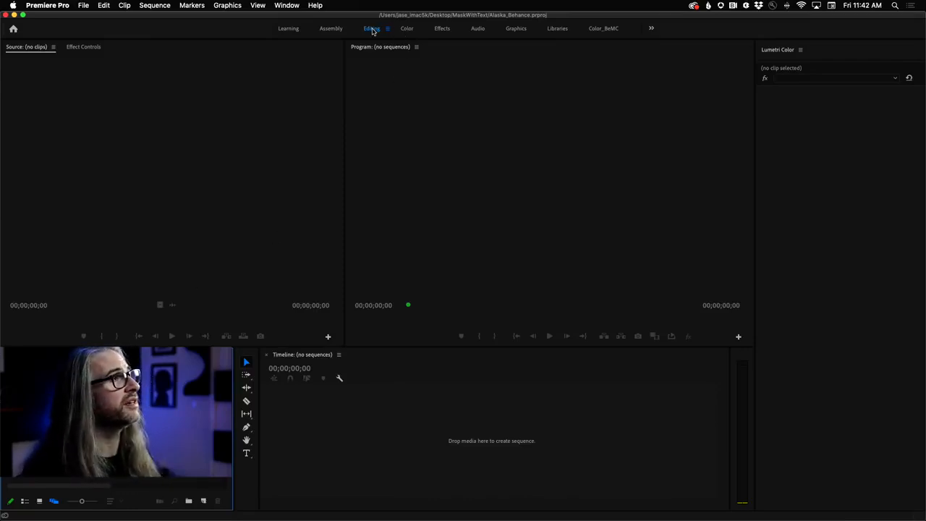
pyautogui.doubleClick(373, 29)
pyautogui.moveTo(471, 232); pyautogui.dragTo(479, 82)
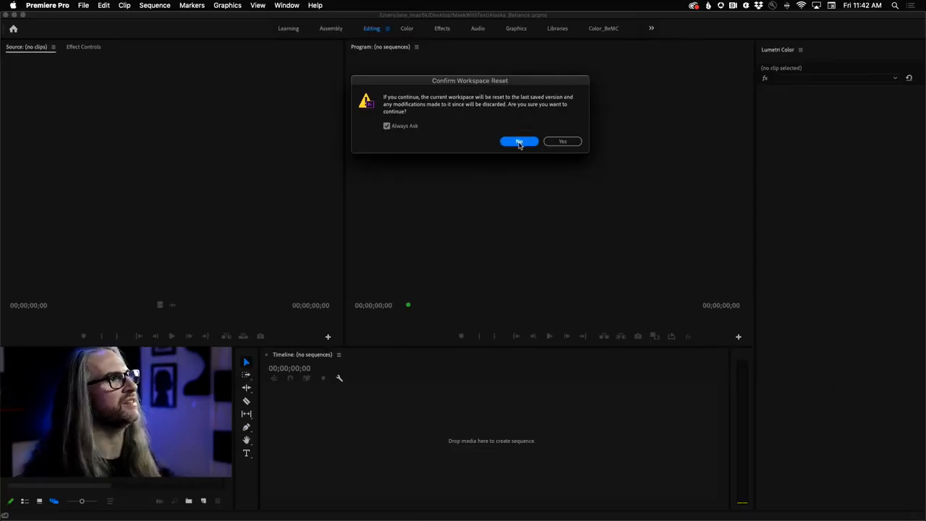
pyautogui.click(519, 141)
pyautogui.click(601, 29)
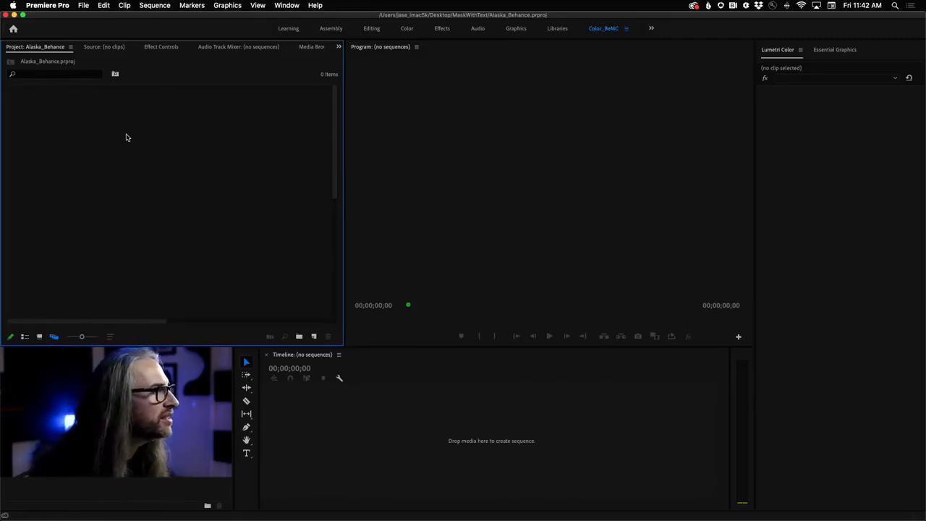
# - Import IMG_6952.MOV from the Alaska_2019 folder into the project and display the Project panel in list view
pyautogui.doubleClick(238, 227)
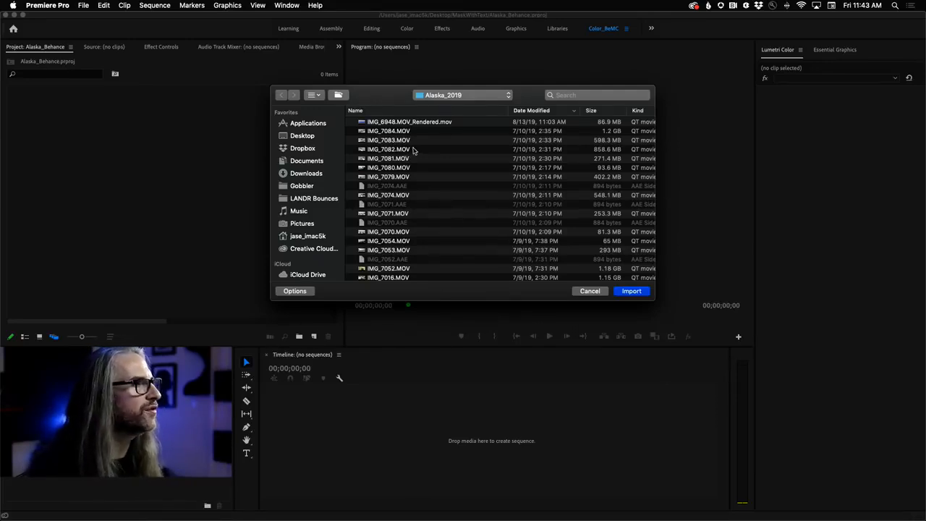
pyautogui.click(399, 132)
pyautogui.click(406, 148)
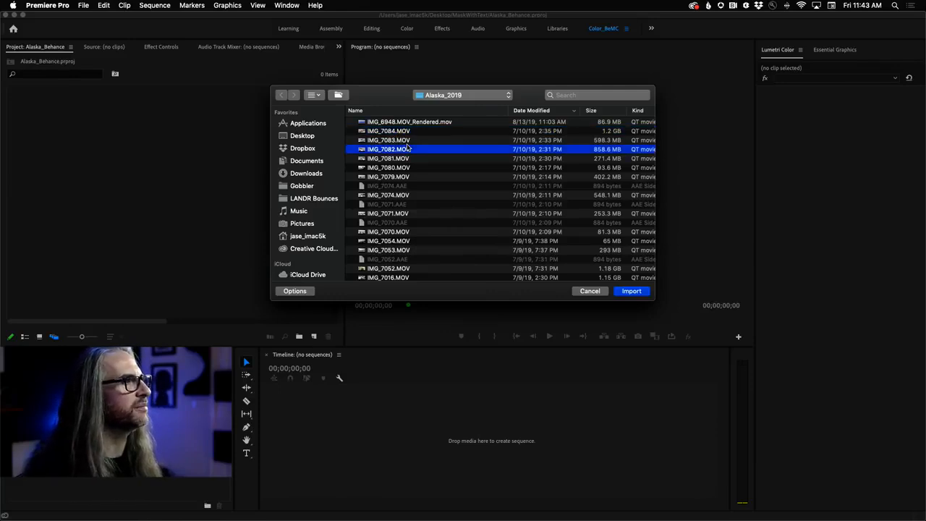
pyautogui.scroll(-10, 465, 208)
pyautogui.scroll(-1, 465, 207)
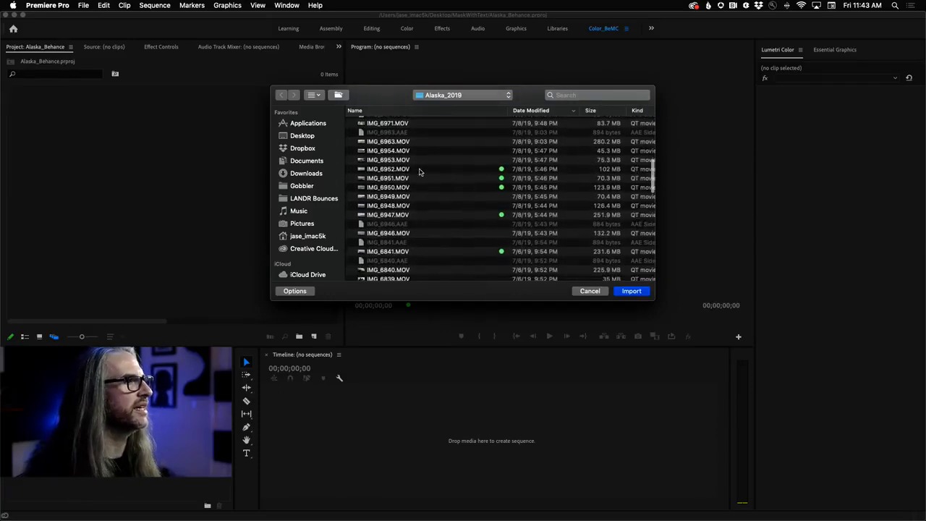
pyautogui.click(422, 171)
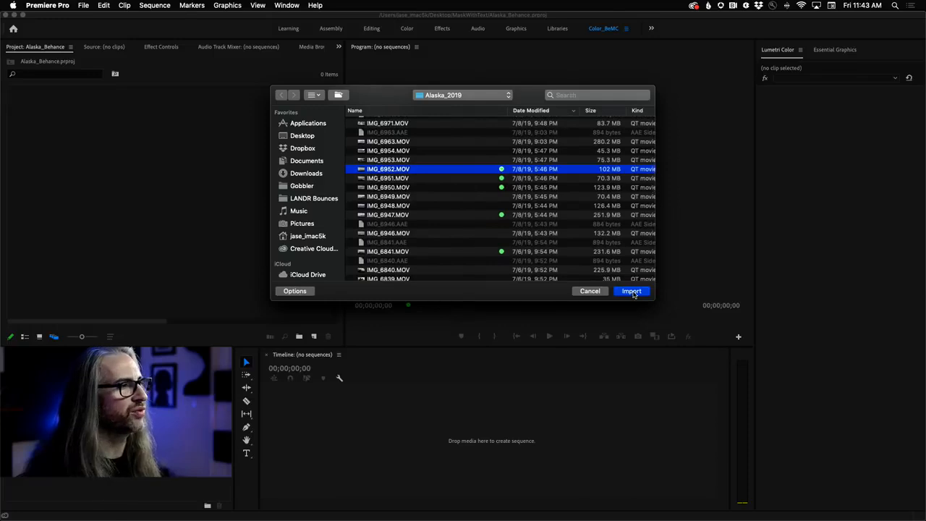
pyautogui.click(634, 292)
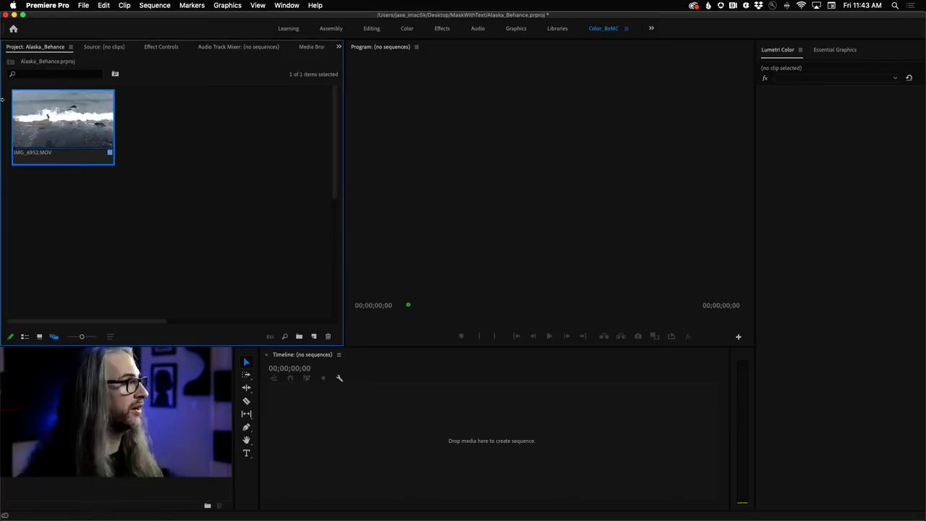
pyautogui.click(24, 337)
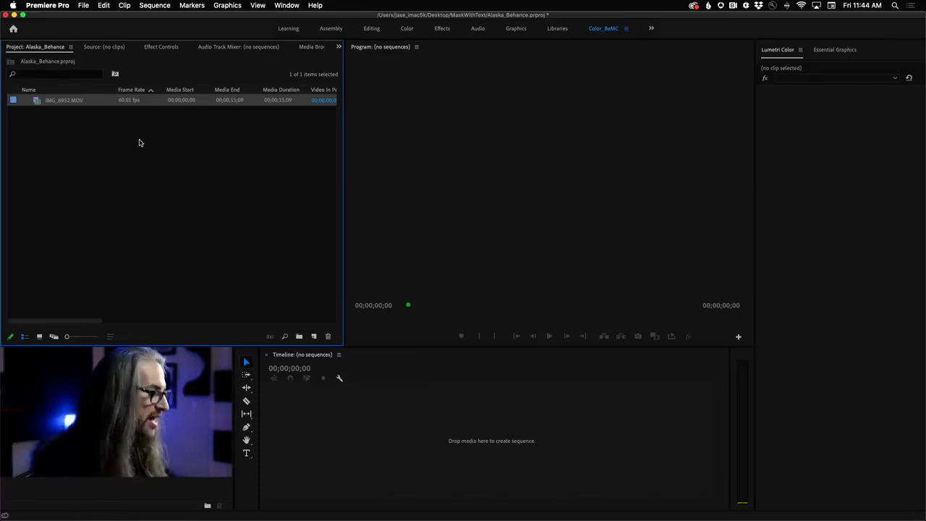
# - Maximize the Project panel, examine the metadata columns of IMG_6952.MOV such as Video Info and Audio Info, and restore the panel size
pyautogui.press('`')
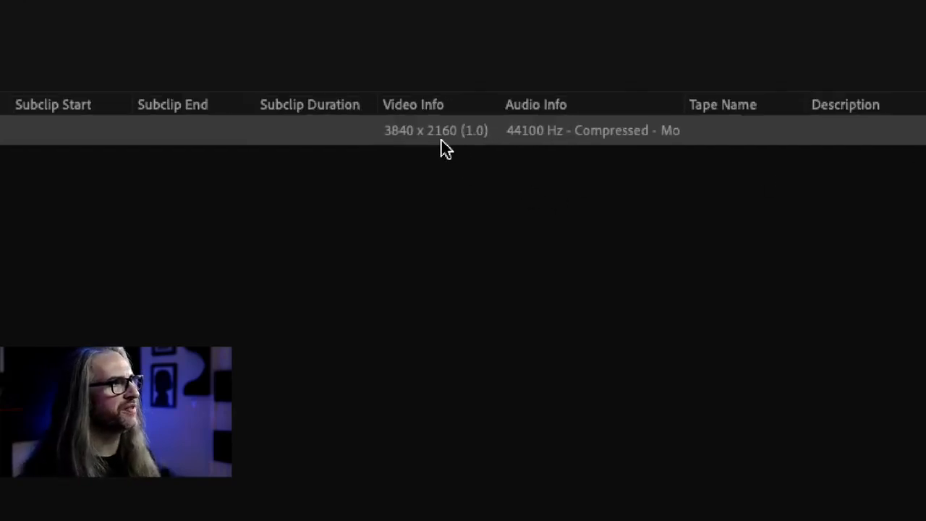
pyautogui.moveTo(445, 142)
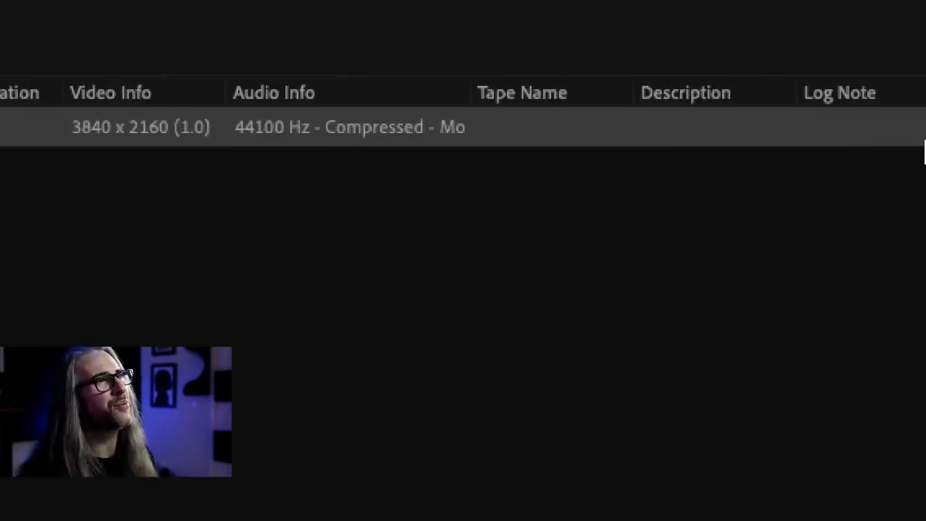
pyautogui.hscroll(10, 510, 130)
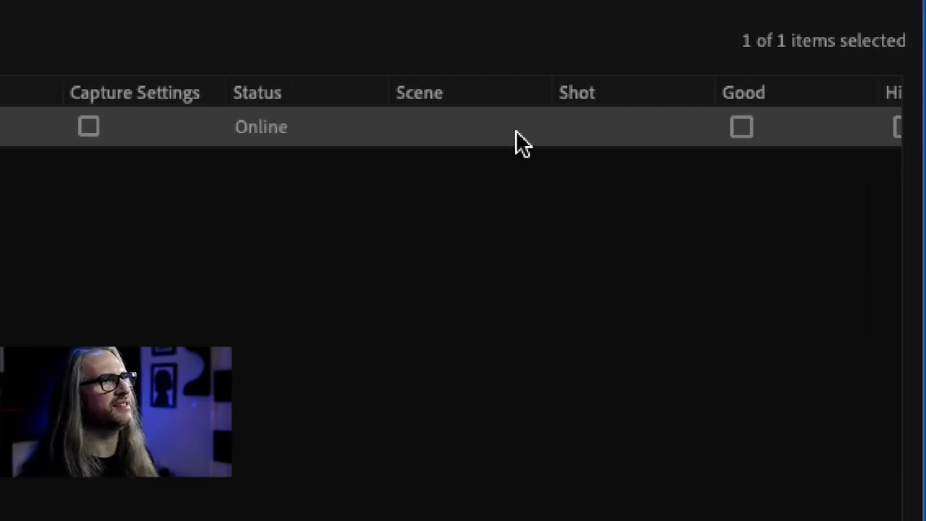
pyautogui.hscroll(2, 515, 141)
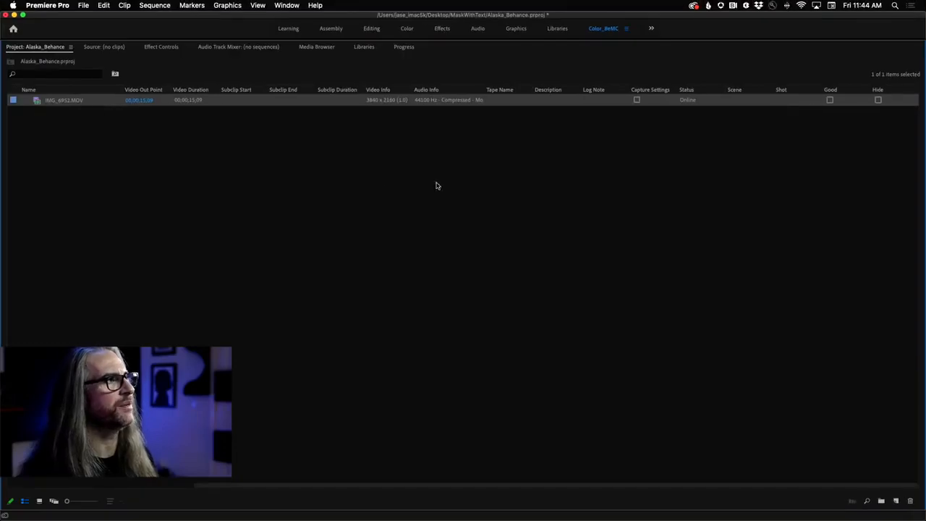
pyautogui.hscroll(-3, 112, 107)
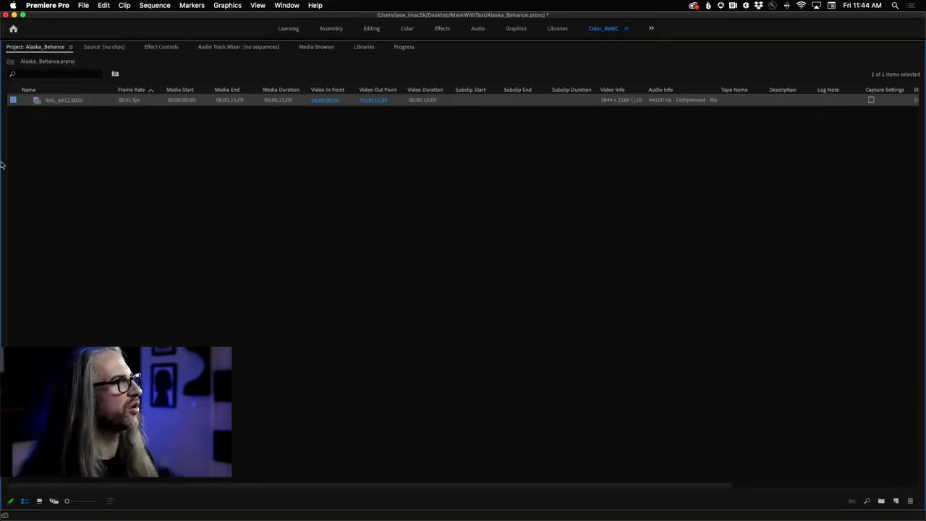
pyautogui.press('`')
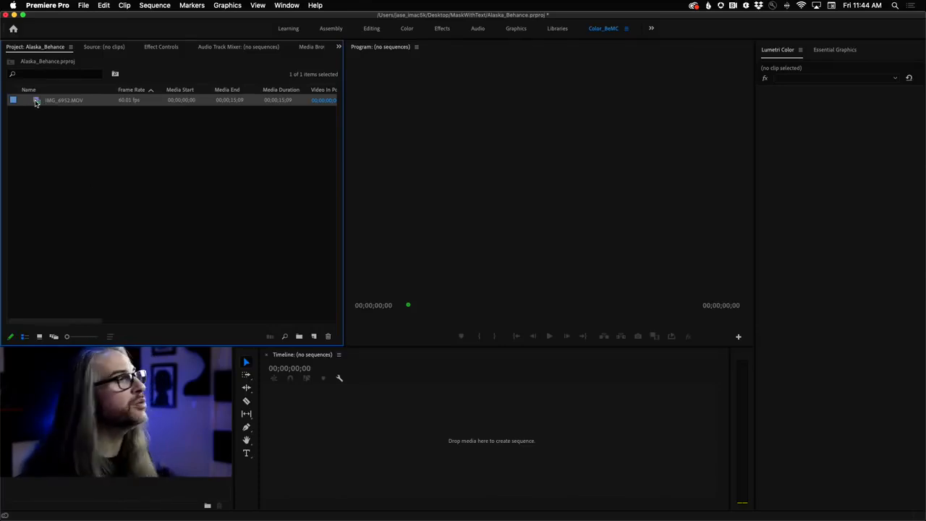
# - Open IMG_6952.MOV in the Source monitor, play it and scrub back to 00;00;02;21, and return to the Project panel
pyautogui.doubleClick(35, 102)
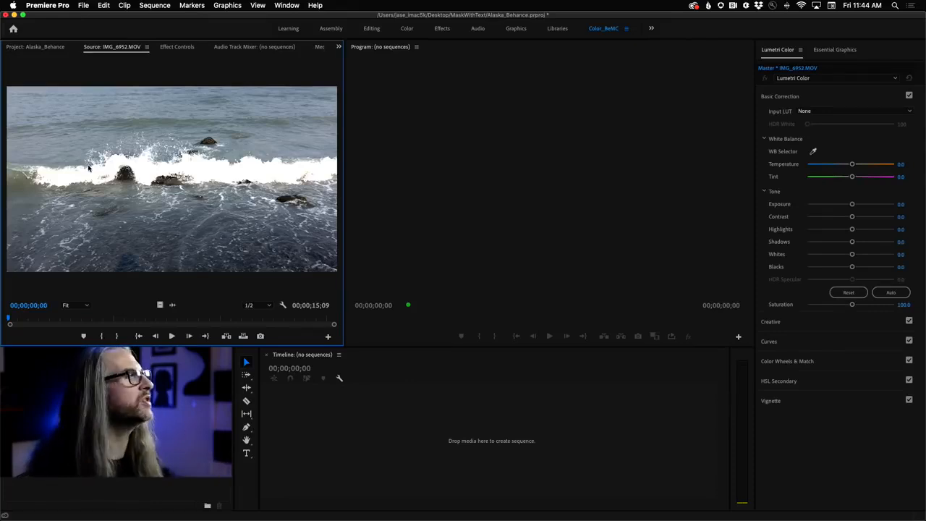
pyautogui.click(171, 335)
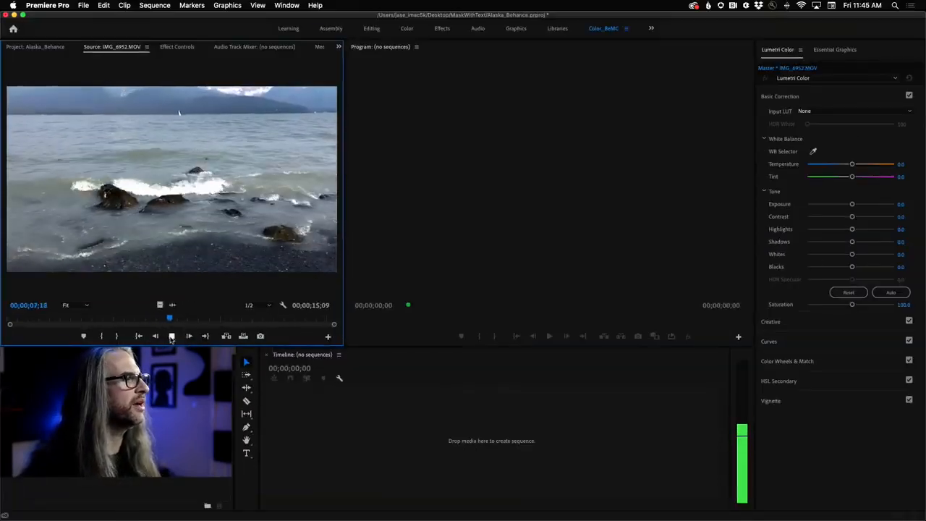
pyautogui.click(172, 336)
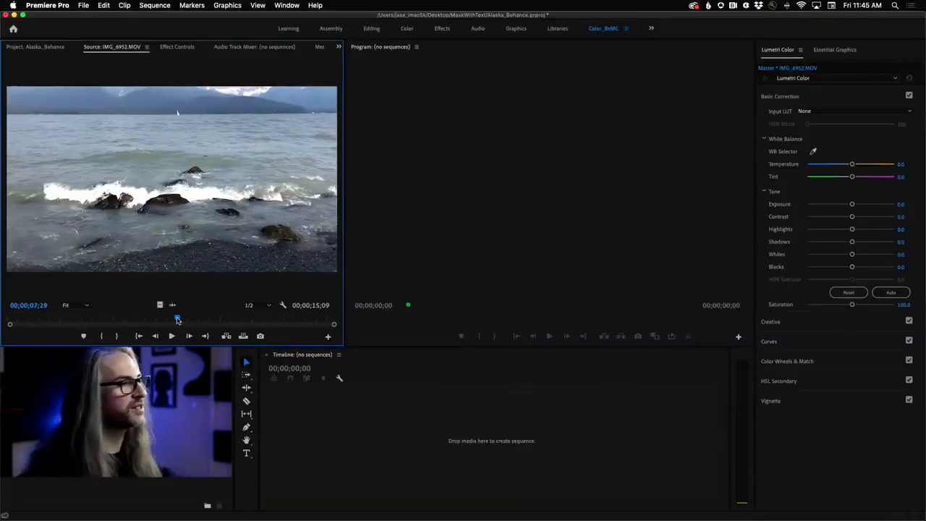
pyautogui.moveTo(175, 323); pyautogui.dragTo(65, 330)
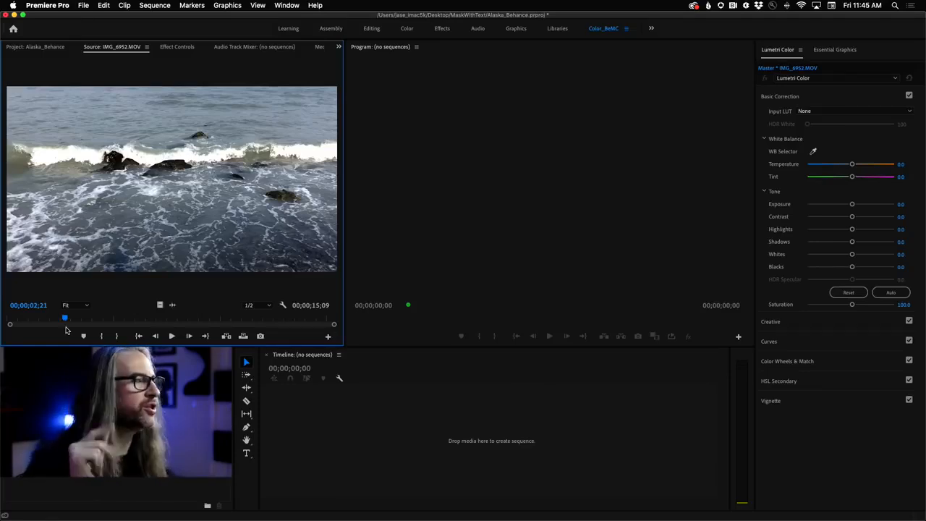
pyautogui.click(39, 49)
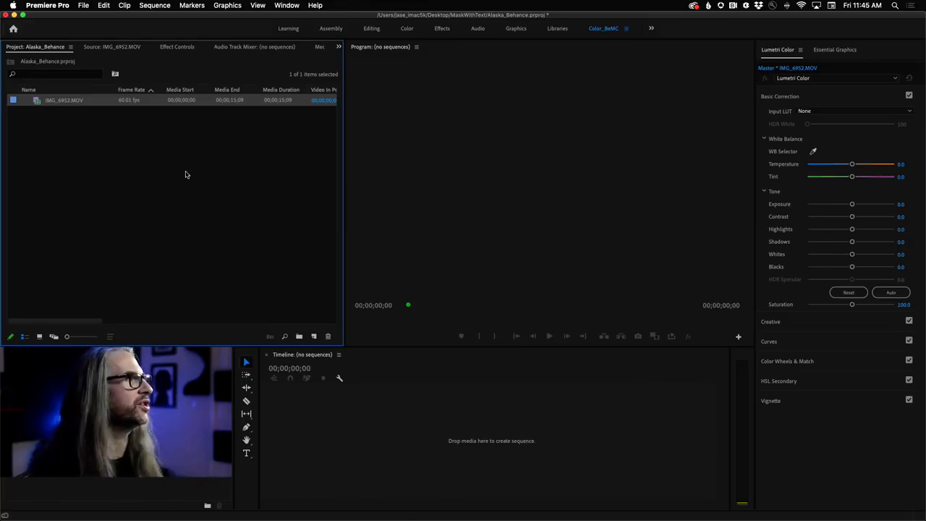
# - Bring up the Media Browser and dock it in the same panel group as the Program monitor
pyautogui.click(285, 5)
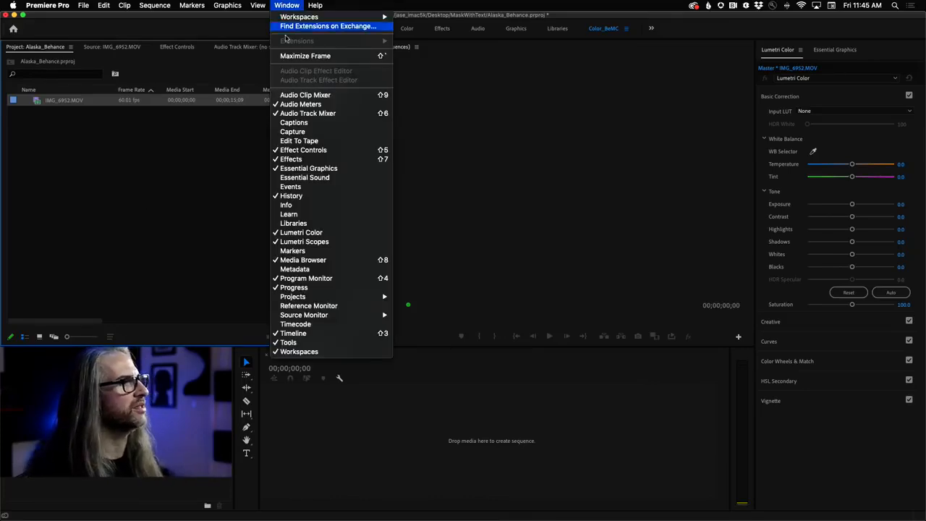
pyautogui.click(335, 261)
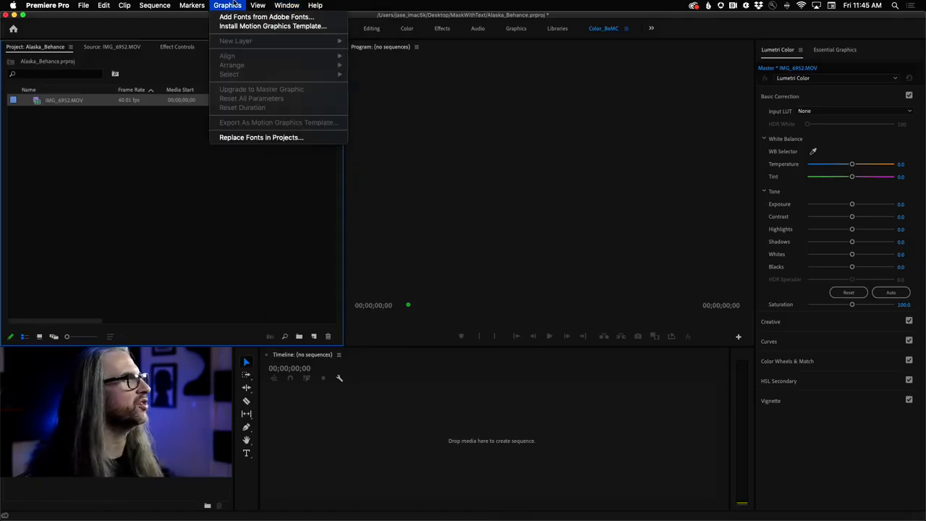
pyautogui.click(320, 48)
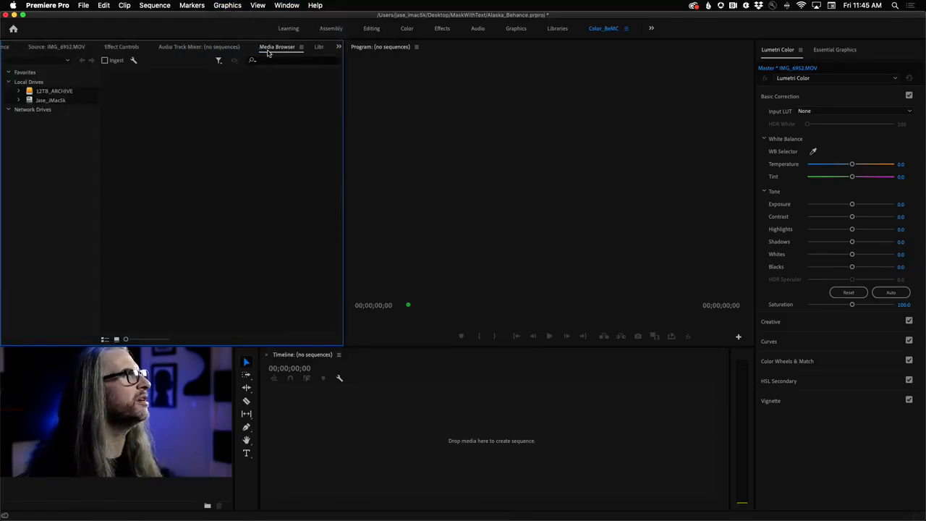
pyautogui.moveTo(279, 46); pyautogui.dragTo(457, 156)
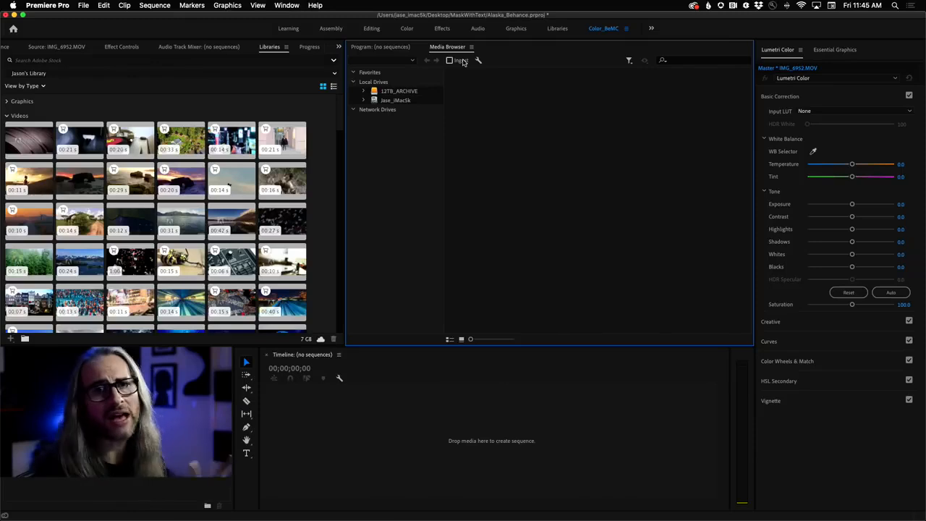
# - Browse the 12TB_ARCHIVE drive to the Alaska_2019 folder inside from MoreAssets2017
pyautogui.click(365, 91)
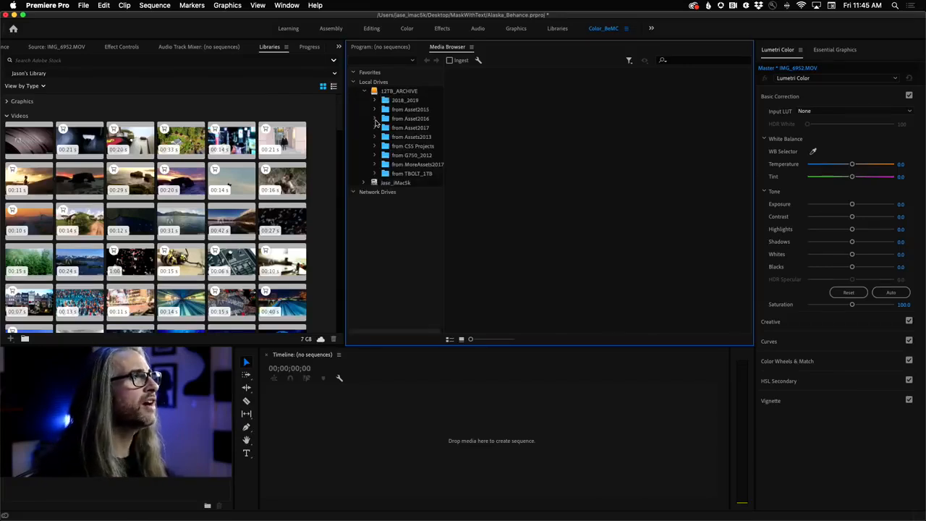
pyautogui.click(391, 165)
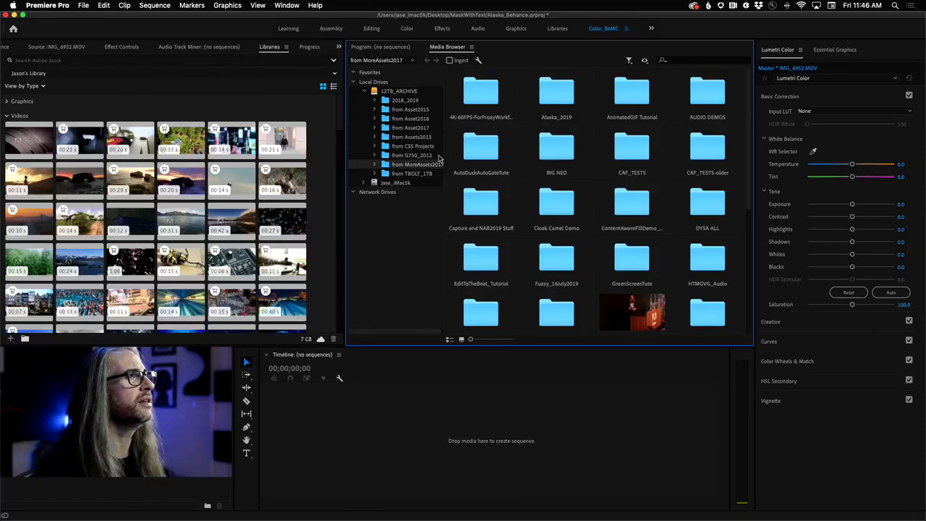
pyautogui.doubleClick(557, 100)
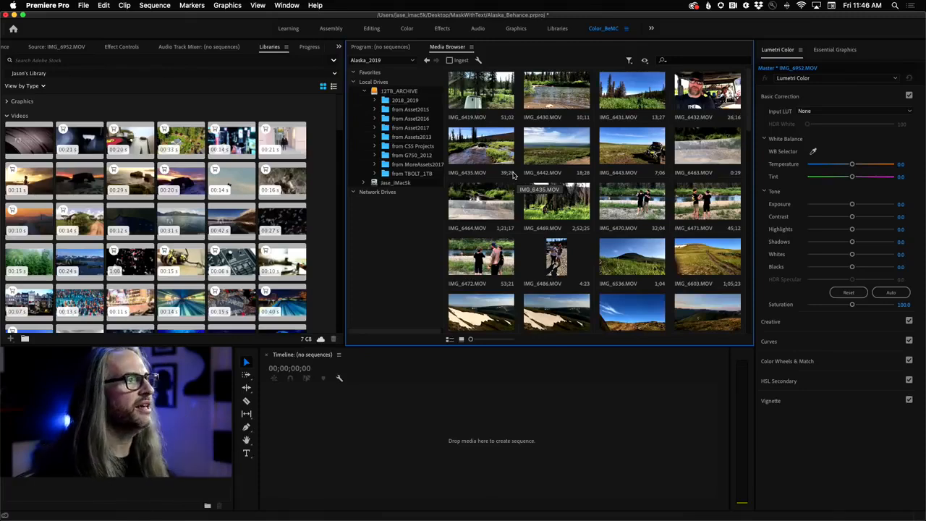
# - Look through the Alaska_2019 clip thumbnails to the wave and shoreline shots, and enlarge the thumbnails
pyautogui.scroll(-10, 539, 273)
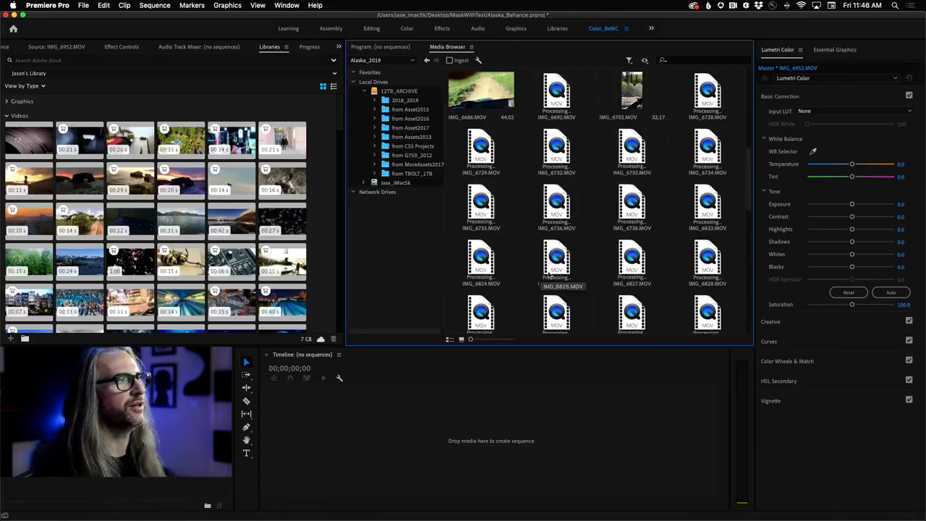
pyautogui.moveTo(749, 199); pyautogui.dragTo(755, 303)
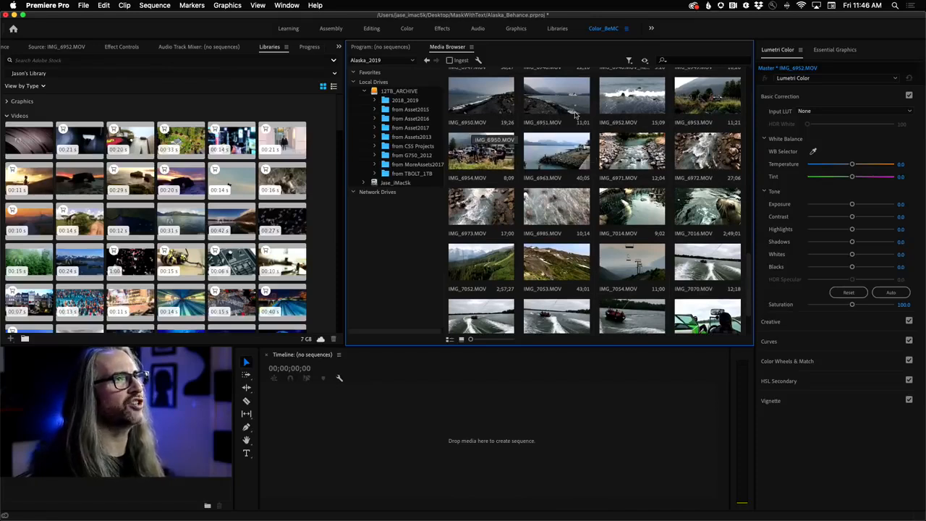
pyautogui.moveTo(749, 275); pyautogui.dragTo(749, 265)
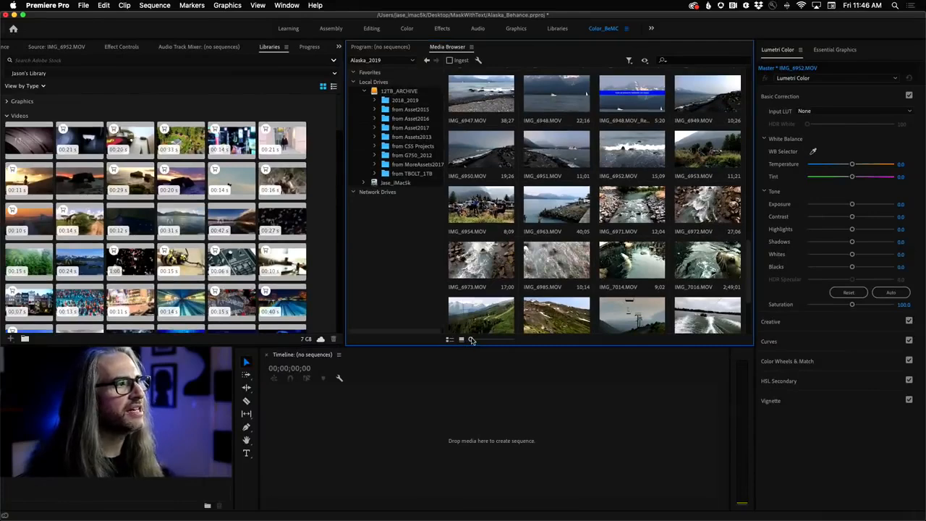
pyautogui.moveTo(472, 340); pyautogui.dragTo(451, 341)
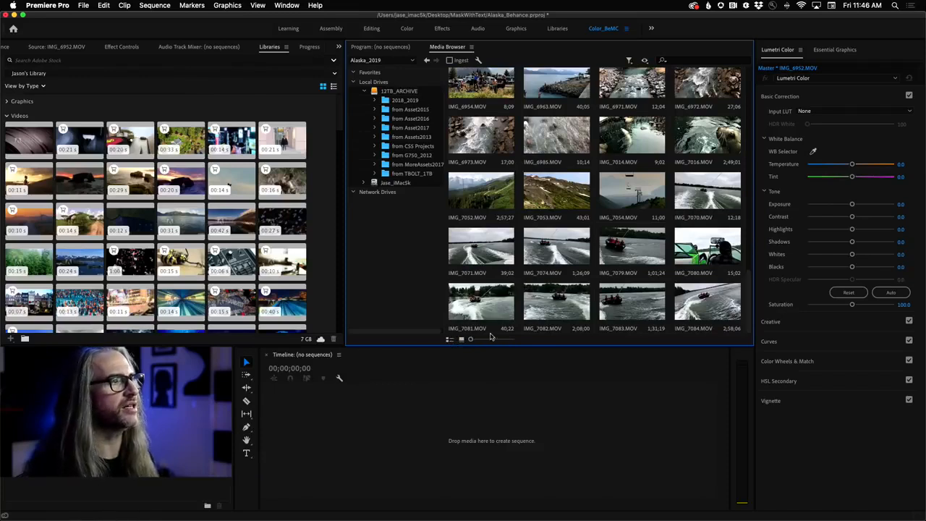
pyautogui.scroll(2, 745, 304)
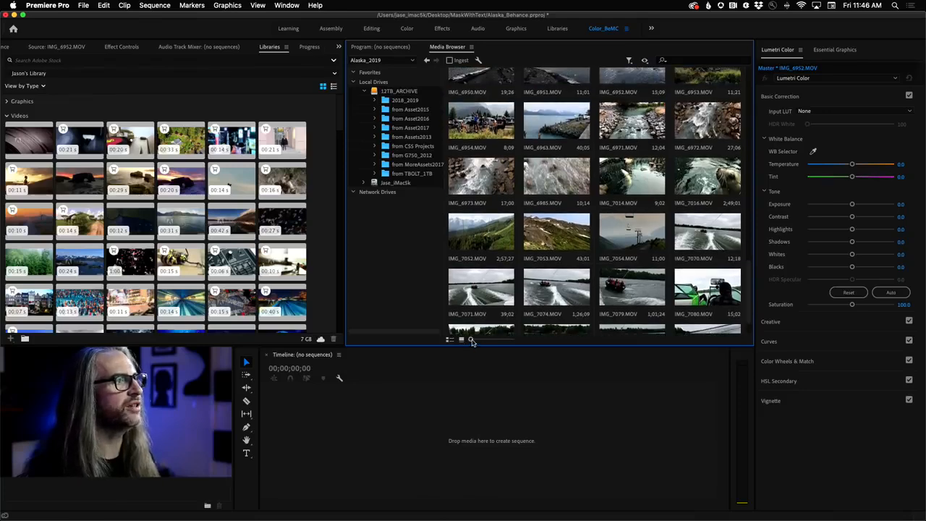
pyautogui.moveTo(748, 206); pyautogui.dragTo(754, 264)
pyautogui.scroll(3, 716, 267)
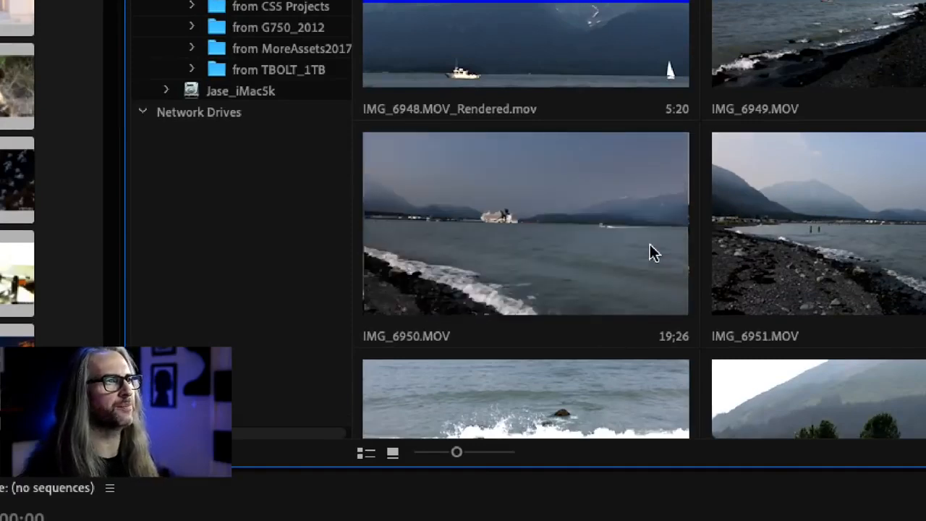
# - Preview IMG_6950.MOV directly in its Media Browser thumbnail, and reduce the thumbnails to three per row
pyautogui.click(516, 251)
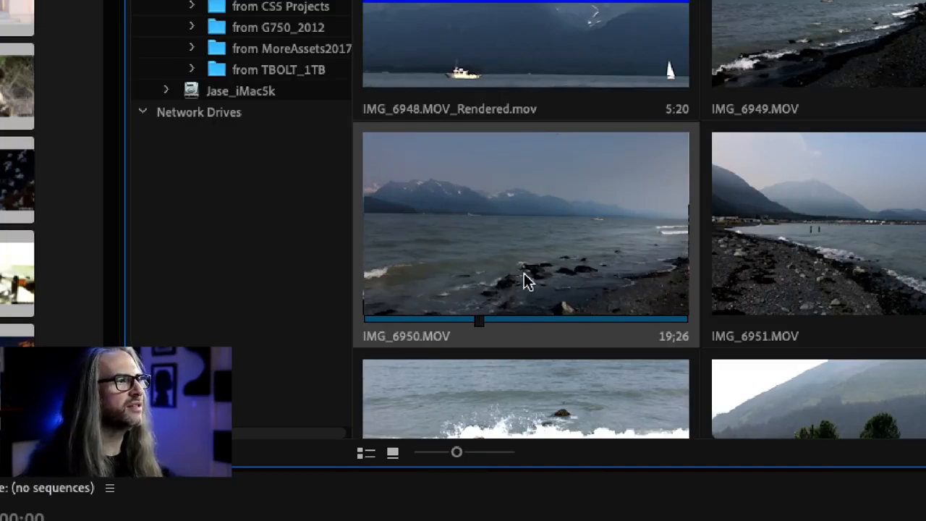
pyautogui.press('space')
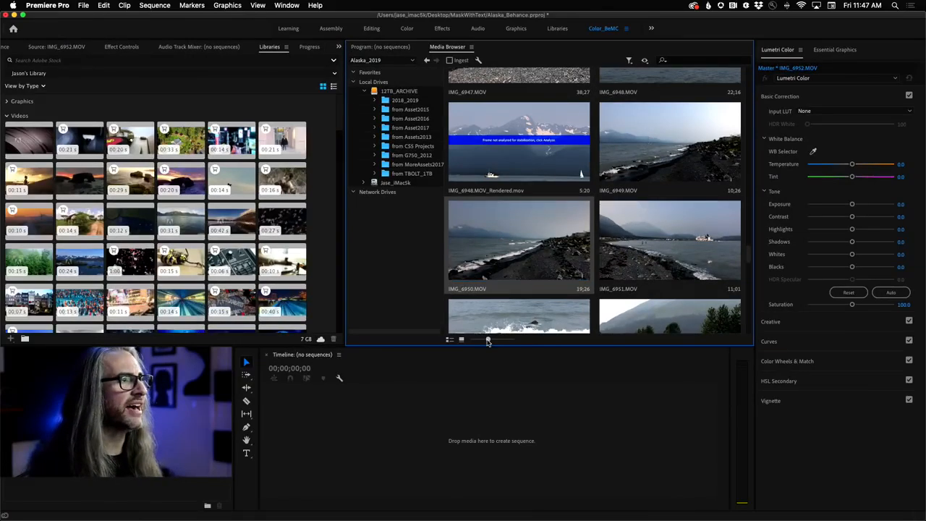
pyautogui.moveTo(484, 342); pyautogui.dragTo(479, 342)
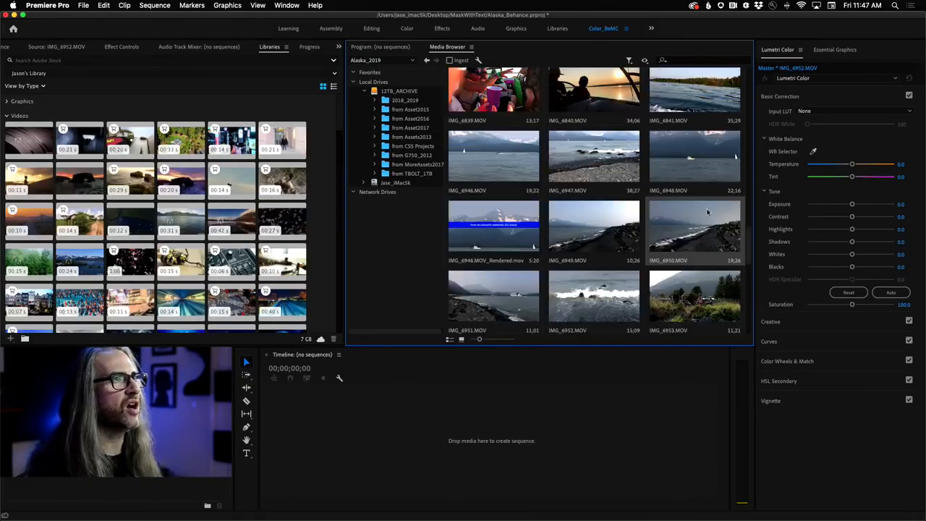
# - Import IMG_6841, IMG_6946 through IMG_6952, IMG_6963, IMG_6971, IMG_6972, IMG_7053 and IMG_7054 from the Media Browser into the project, skipping the rendered clip
pyautogui.click(6, 49)
pyautogui.click(708, 100)
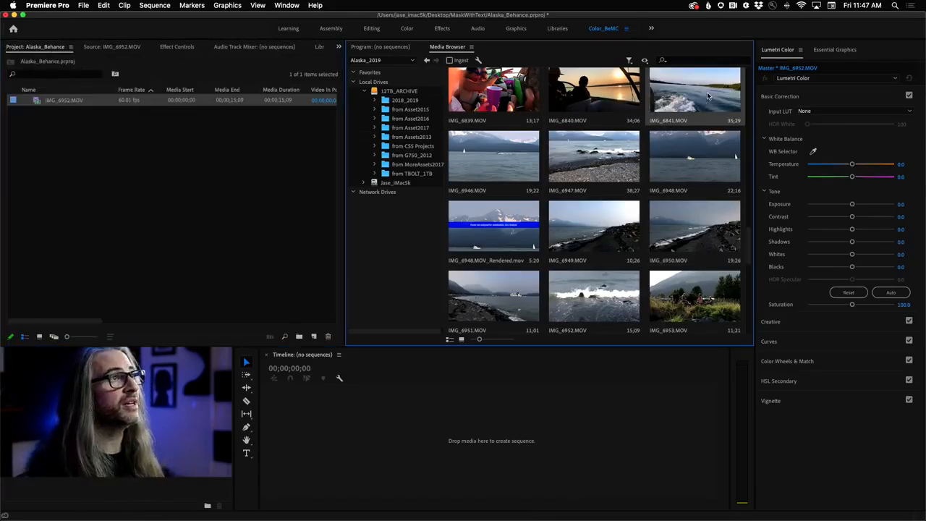
pyautogui.click(491, 162)
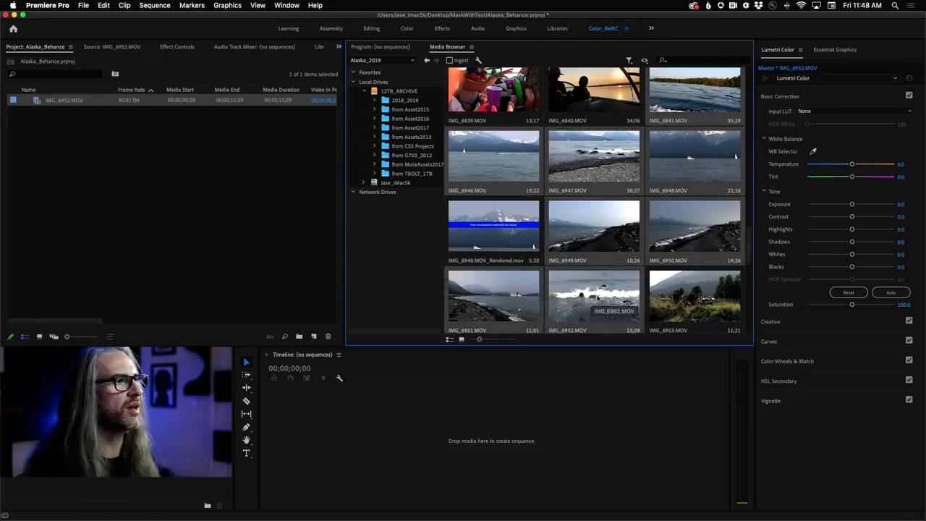
pyautogui.scroll(-4, 750, 235)
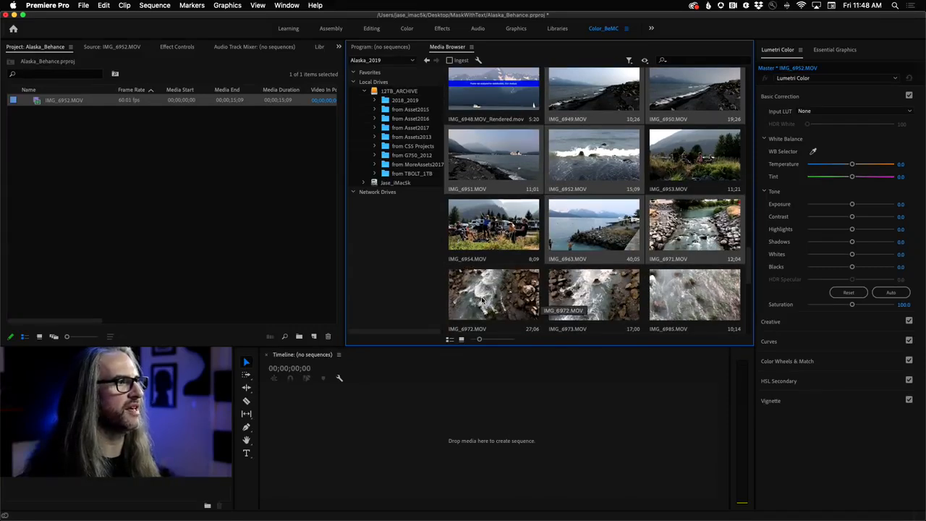
pyautogui.scroll(-4, 750, 272)
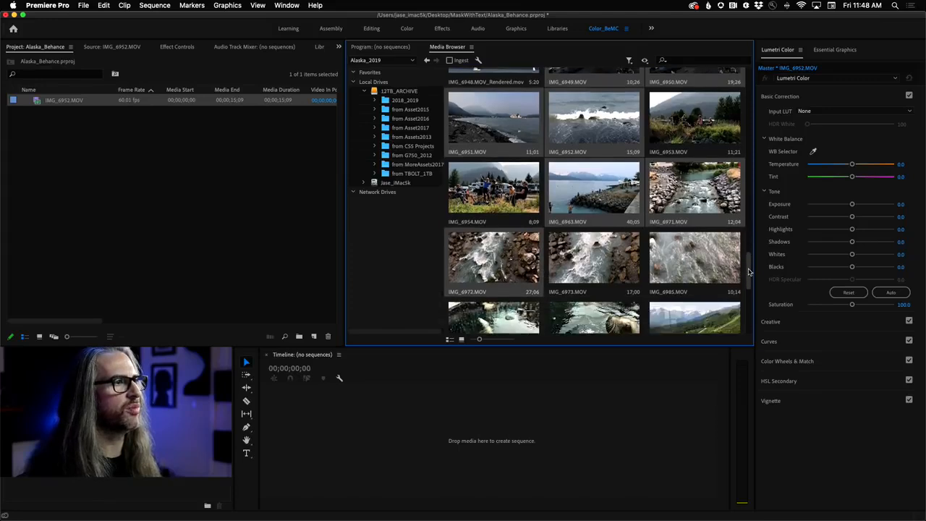
pyautogui.scroll(-2, 750, 277)
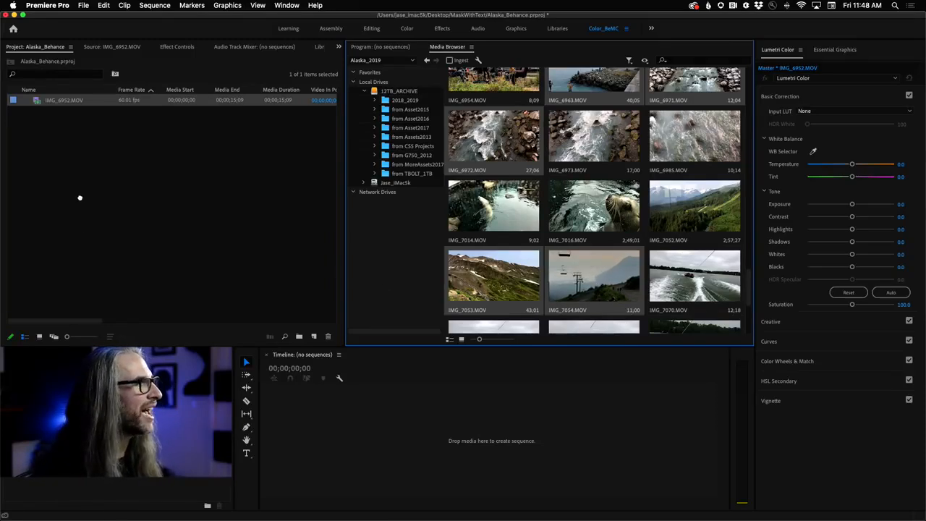
pyautogui.moveTo(80, 198); pyautogui.dragTo(79, 197)
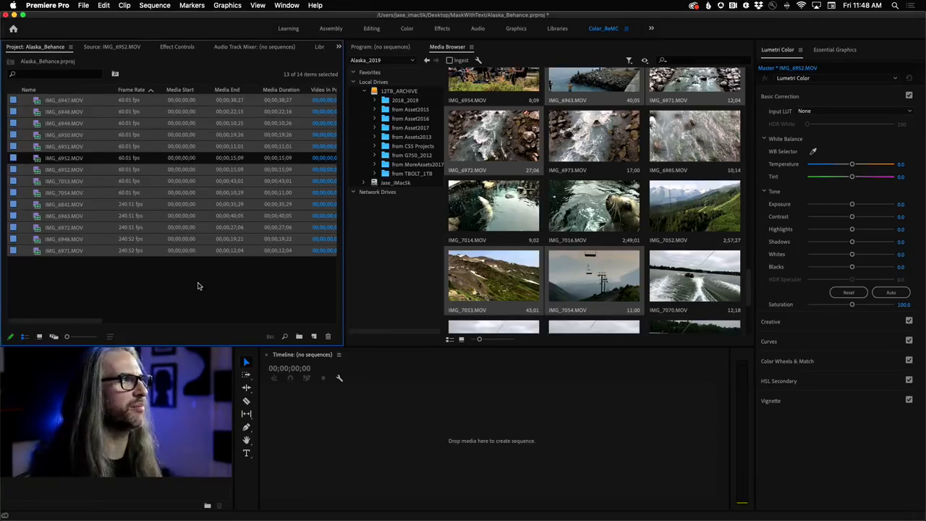
# - Bring the Program monitor back in front of the Media Browser and show the project clips in Freeform View
pyautogui.click(375, 48)
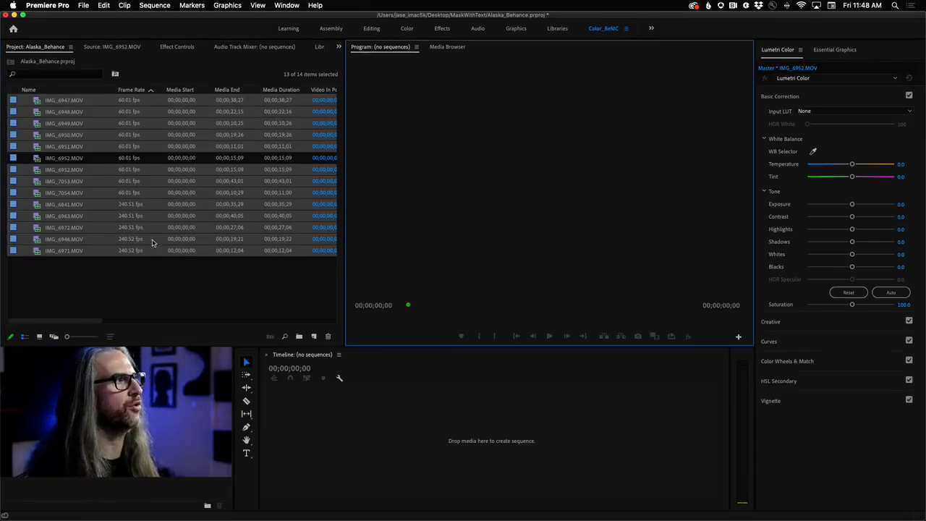
pyautogui.click(79, 282)
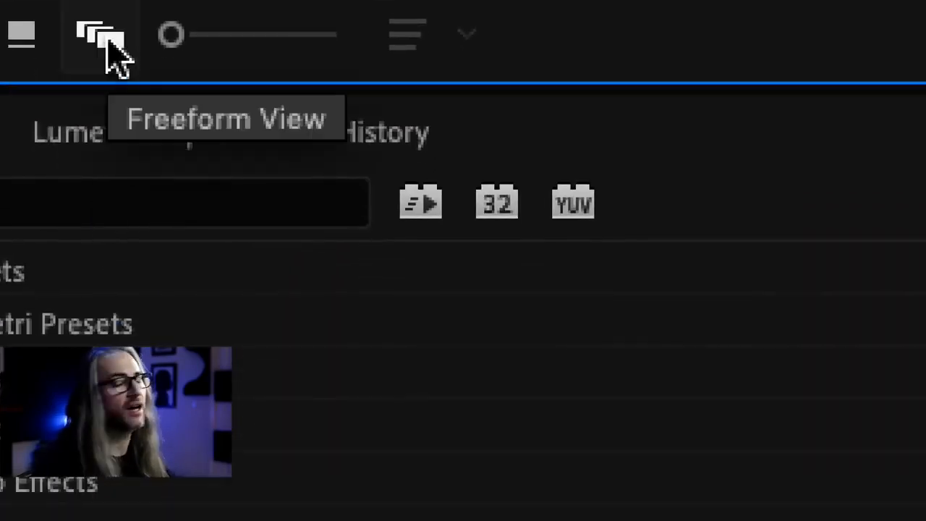
pyautogui.click(105, 40)
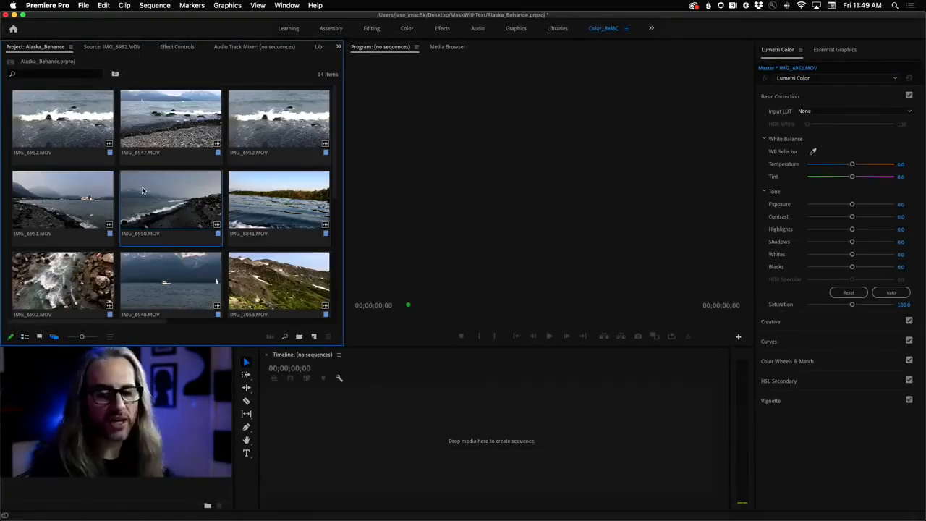
# - Maximize the Project panel to fill the workspace and fine-tune the zoom of its freeform thumbnails
pyautogui.press('`')
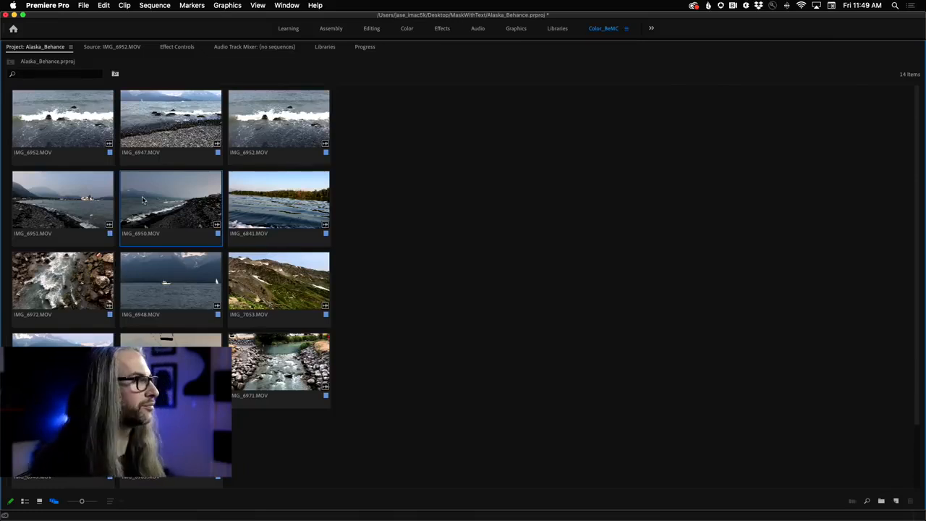
pyautogui.click(194, 151)
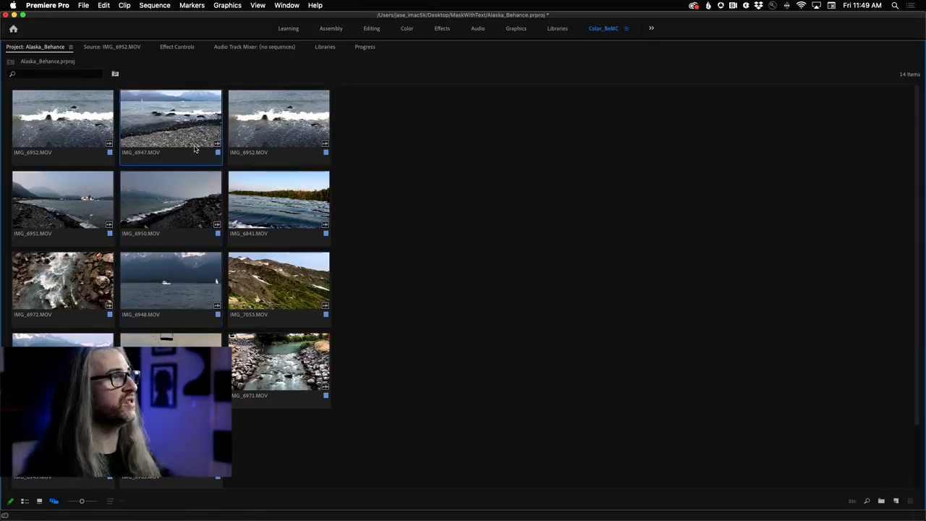
pyautogui.moveTo(82, 504)
pyautogui.mouseDown()
pyautogui.moveTo(92, 504)
pyautogui.moveTo(82, 504)
pyautogui.mouseUp()
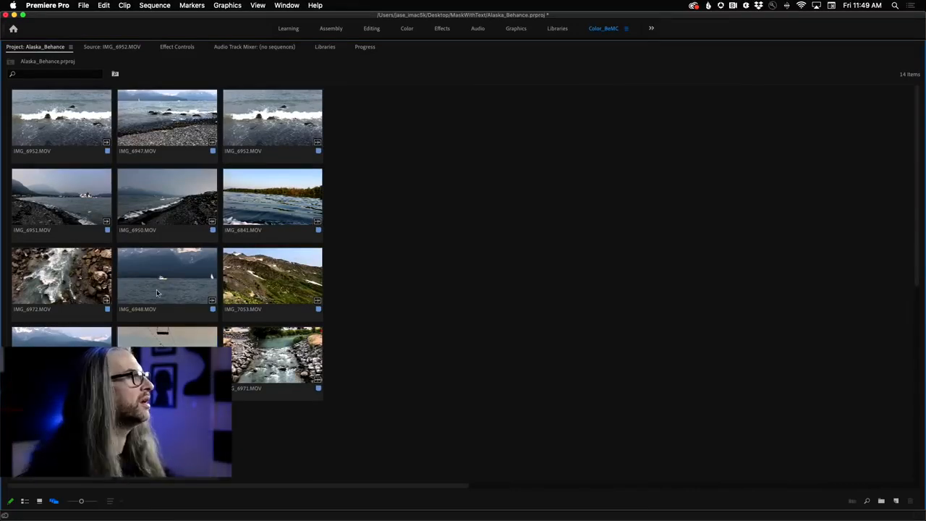
pyautogui.moveTo(80, 501); pyautogui.dragTo(82, 500)
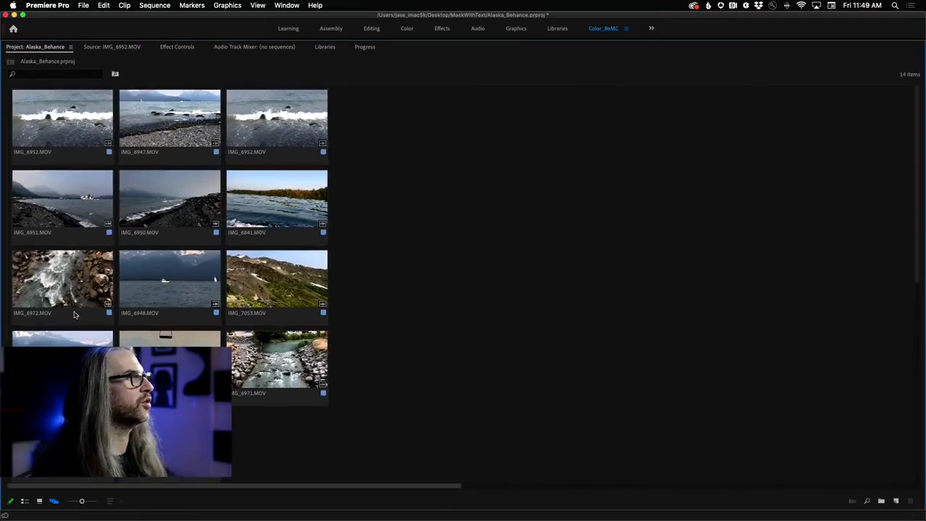
# - Move both IMG_6952.MOV clips and IMG_6947.MOV to the empty canvas area and line them up edge to edge, with IMG_6947.MOV in the middle
pyautogui.moveTo(276, 124); pyautogui.dragTo(756, 155)
pyautogui.moveTo(167, 127); pyautogui.dragTo(639, 164)
pyautogui.moveTo(66, 138); pyautogui.dragTo(440, 203)
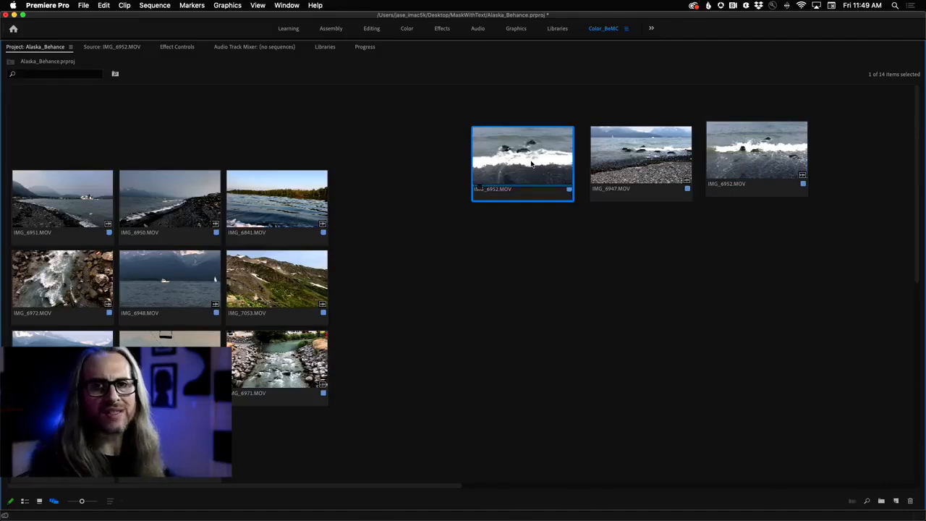
pyautogui.moveTo(625, 163)
pyautogui.mouseDown()
pyautogui.moveTo(605, 164)
pyautogui.moveTo(636, 166)
pyautogui.moveTo(622, 168)
pyautogui.mouseUp()
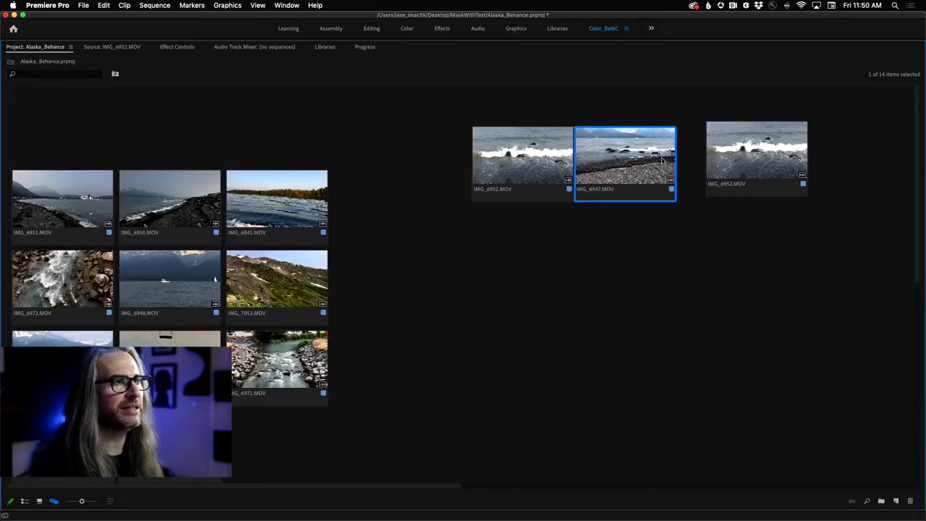
pyautogui.moveTo(754, 164); pyautogui.dragTo(725, 163)
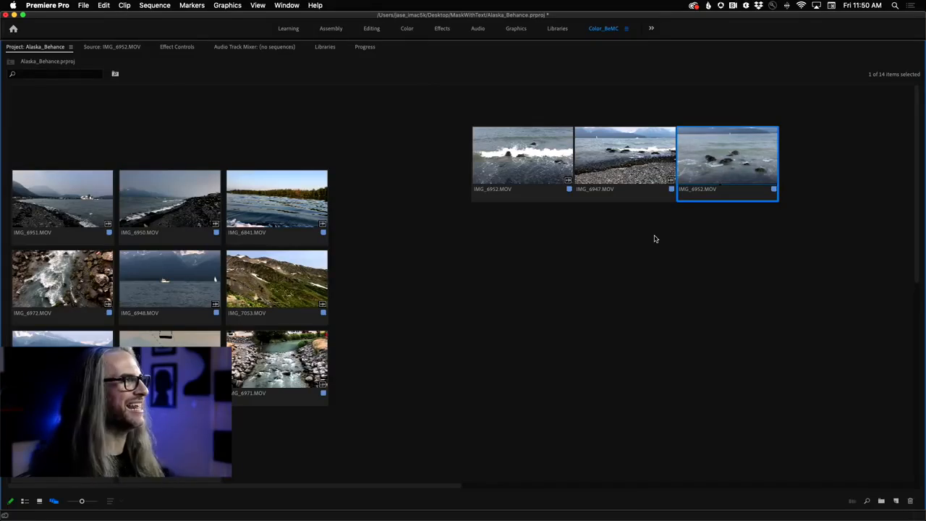
# - Place IMG_6951.MOV and IMG_6950.MOV side by side in the vacated top row, with IMG_6841.MOV set apart beside them
pyautogui.moveTo(51, 217); pyautogui.dragTo(52, 146)
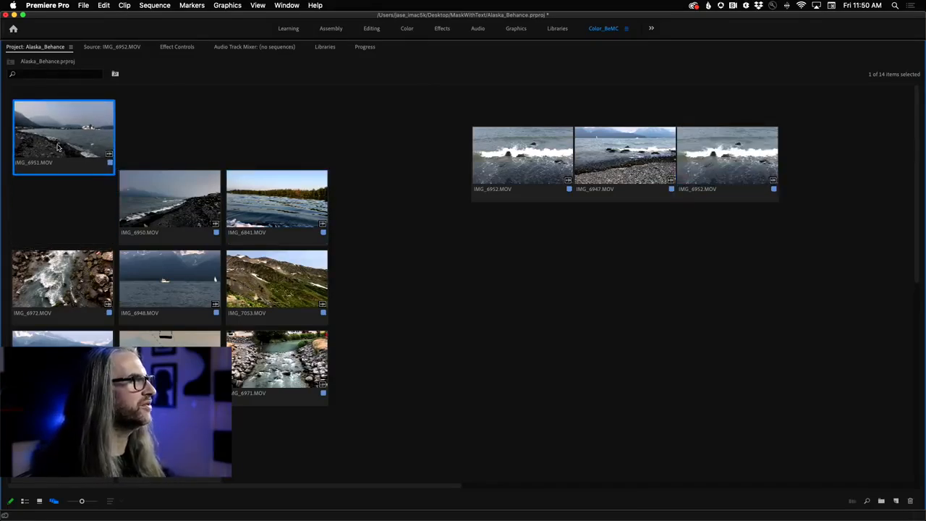
pyautogui.moveTo(170, 211); pyautogui.dragTo(179, 148)
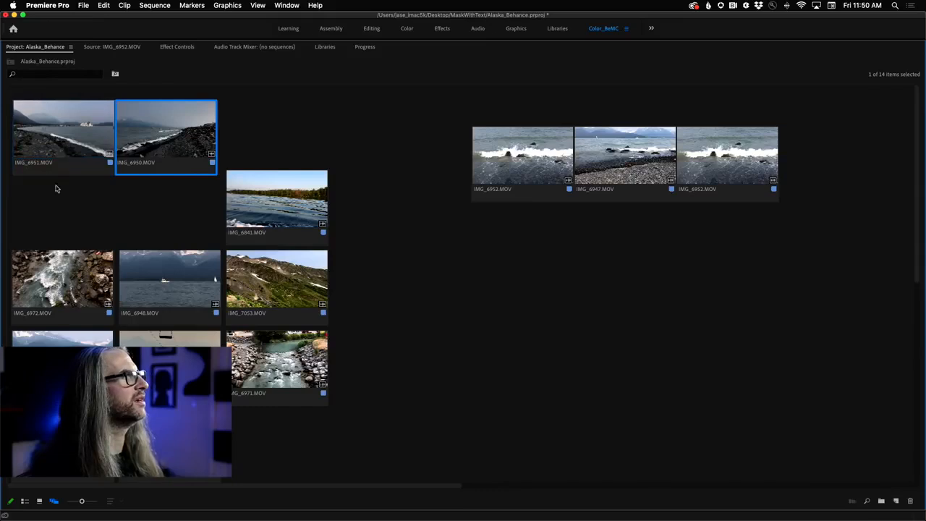
pyautogui.moveTo(252, 216); pyautogui.dragTo(301, 160)
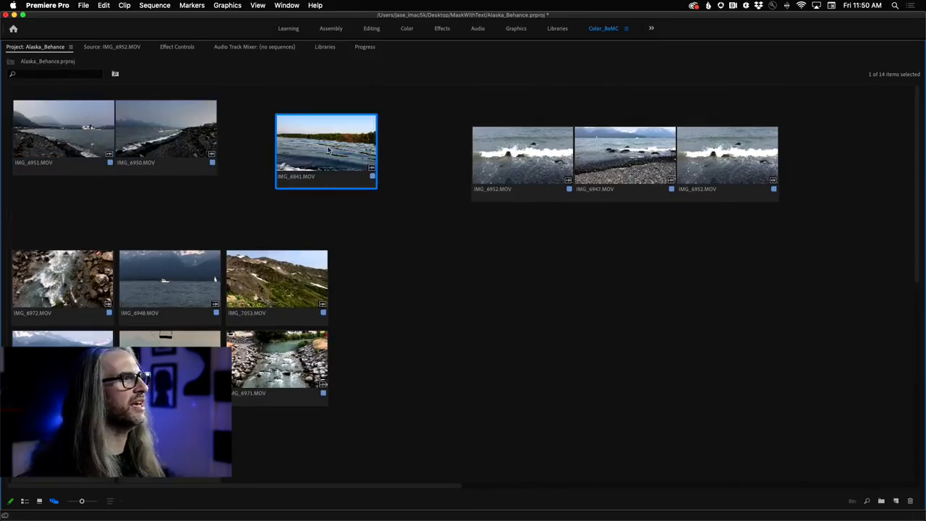
# - Set the clip size of IMG_6841.MOV to Large
pyautogui.rightClick(328, 150)
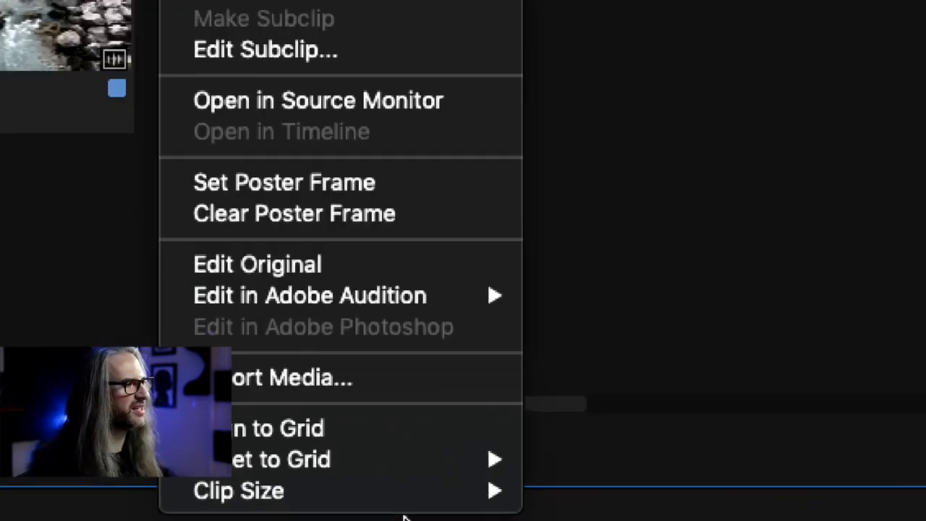
pyautogui.moveTo(307, 491)
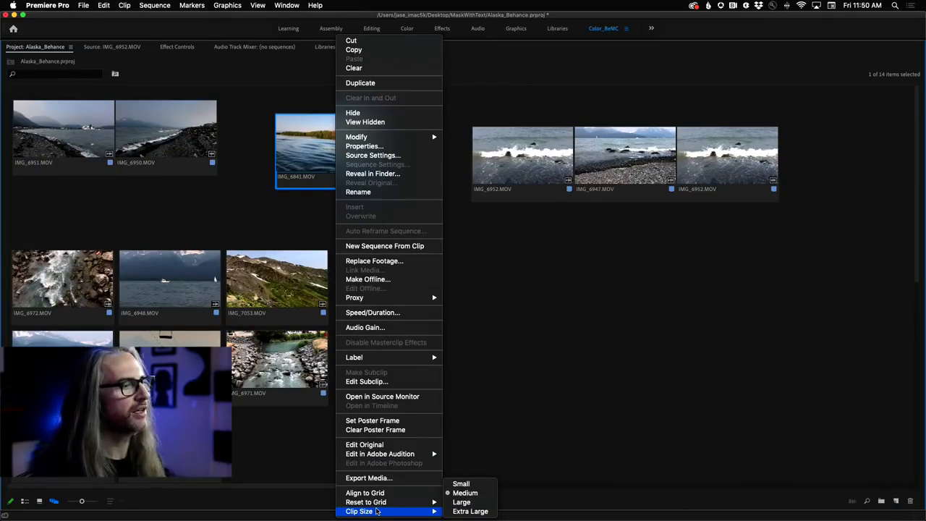
pyautogui.click(462, 502)
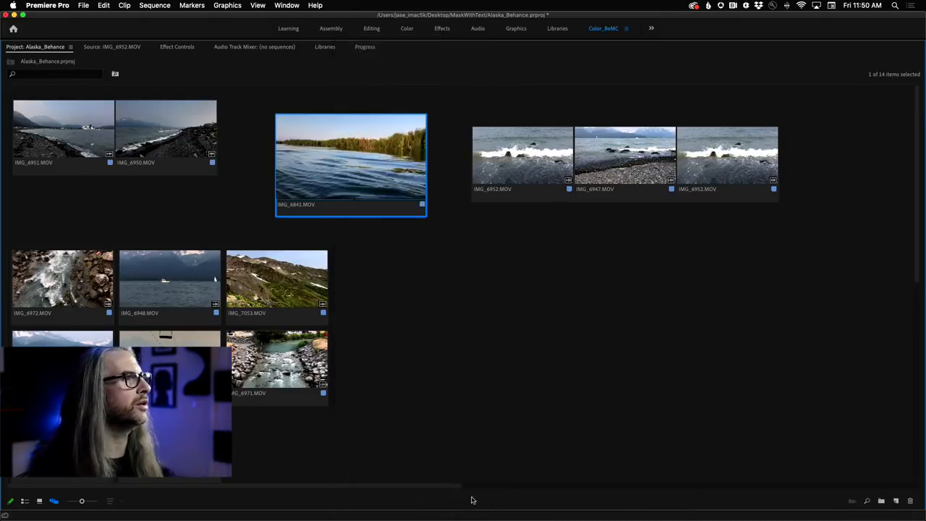
# - Set the clip size of the three lined-up wave and shoreline clips to Extra Large
pyautogui.moveTo(469, 111); pyautogui.dragTo(741, 210)
pyautogui.scroll(-1, 531, 156)
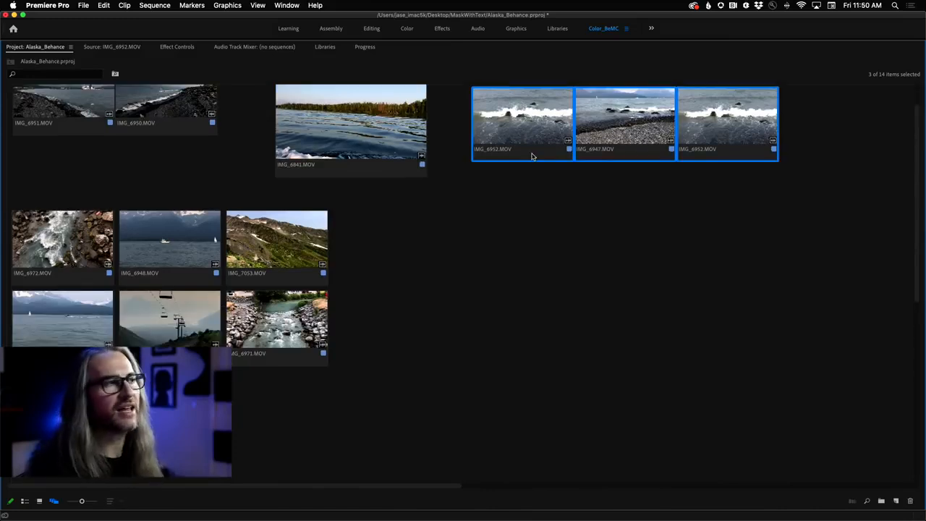
pyautogui.rightClick(532, 156)
pyautogui.moveTo(653, 461)
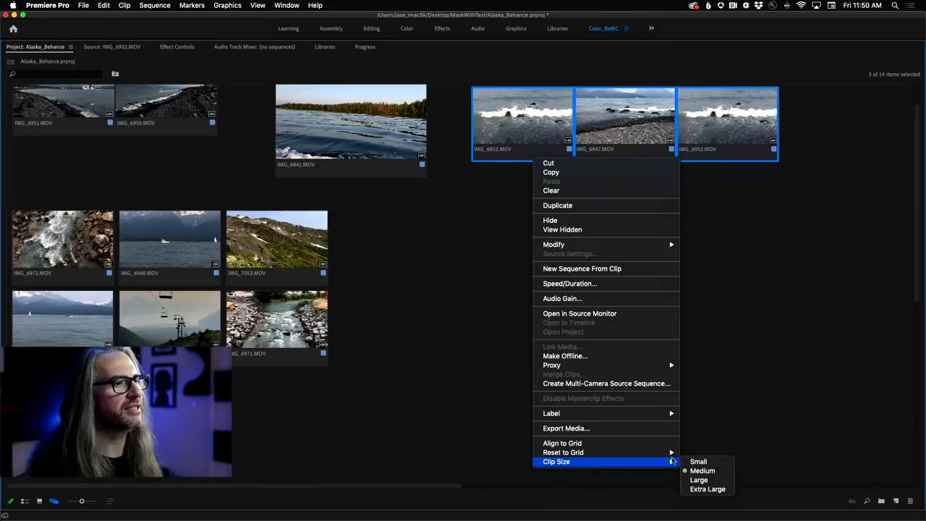
pyautogui.click(704, 490)
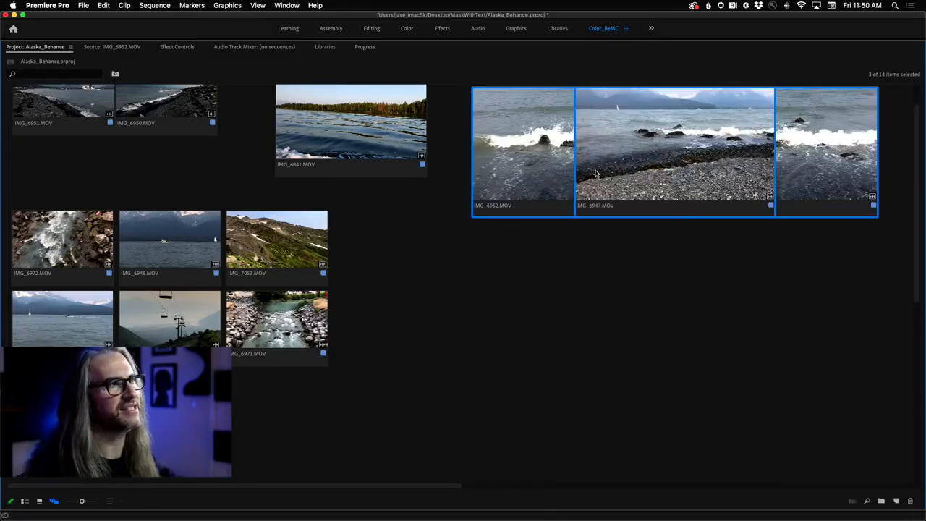
# - Spread the three extra-large clips into an overlapping diagonal cascade with IMG_6947.MOV between the two IMG_6952.MOV clips
pyautogui.moveTo(536, 178); pyautogui.dragTo(512, 246)
pyautogui.click(587, 375)
pyautogui.moveTo(679, 217); pyautogui.dragTo(699, 282)
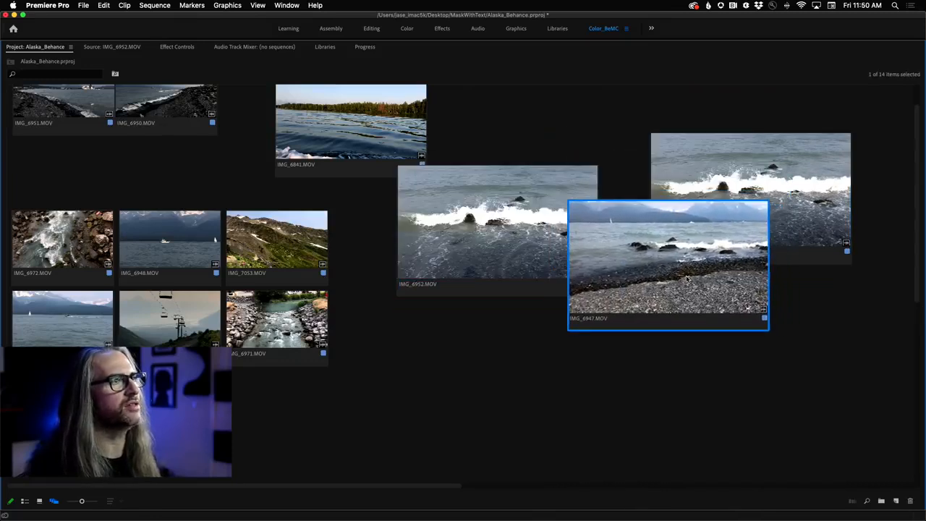
pyautogui.moveTo(769, 173); pyautogui.dragTo(824, 321)
pyautogui.moveTo(623, 254); pyautogui.dragTo(614, 266)
pyautogui.click(532, 272)
pyautogui.click(510, 365)
pyautogui.scroll(2, 326, 173)
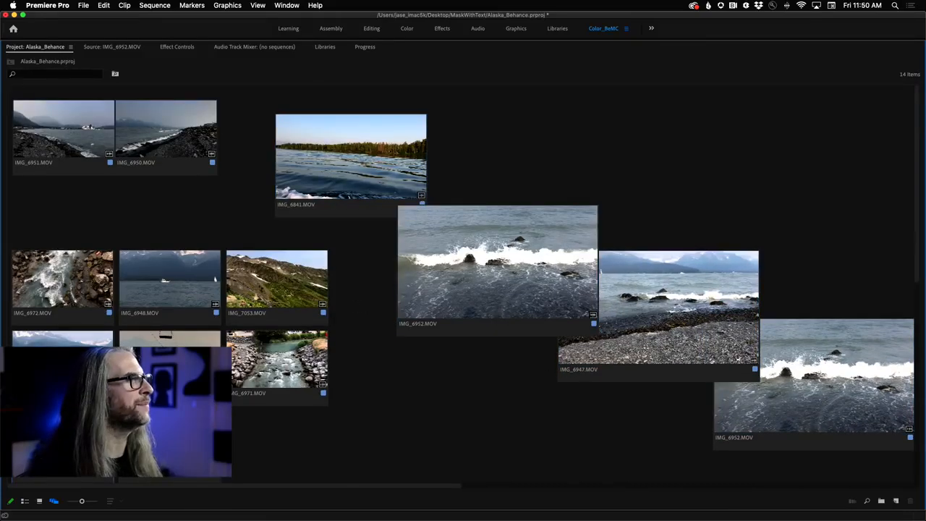
# - Put IMG_7053, IMG_7054 and IMG_6972 in a row above the cascade, and scatter IMG_6971, IMG_6963 and IMG_6949 beside it
pyautogui.moveTo(269, 297); pyautogui.dragTo(539, 157)
pyautogui.moveTo(177, 366); pyautogui.dragTo(663, 147)
pyautogui.moveTo(270, 385); pyautogui.dragTo(379, 448)
pyautogui.moveTo(170, 441); pyautogui.dragTo(377, 284)
pyautogui.moveTo(50, 308); pyautogui.dragTo(753, 165)
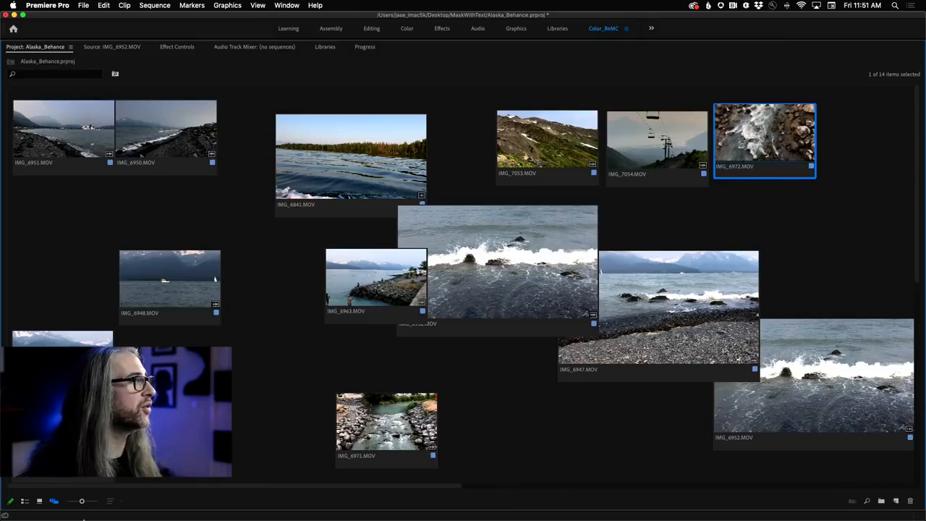
pyautogui.moveTo(61, 442); pyautogui.dragTo(222, 367)
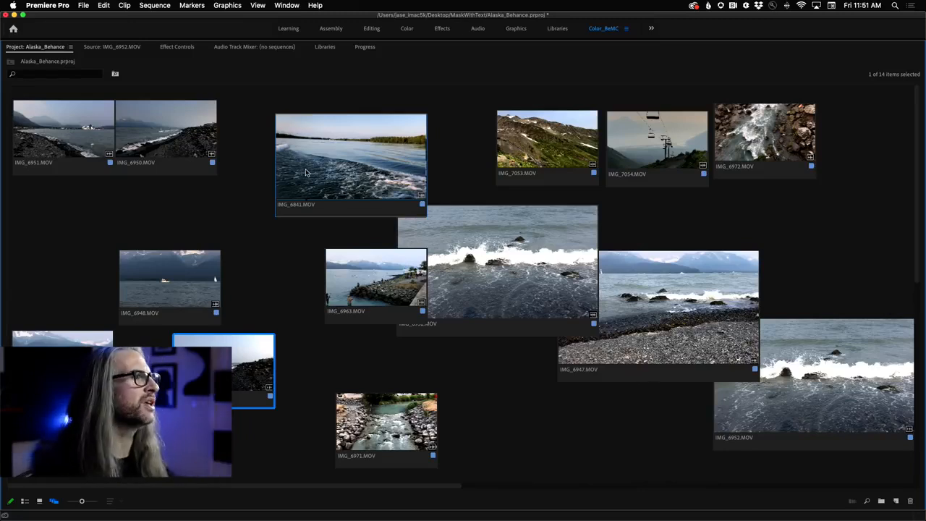
# - Preview the footage of IMG_6841.MOV and IMG_7053.MOV directly in their freeform thumbnails
pyautogui.click(350, 194)
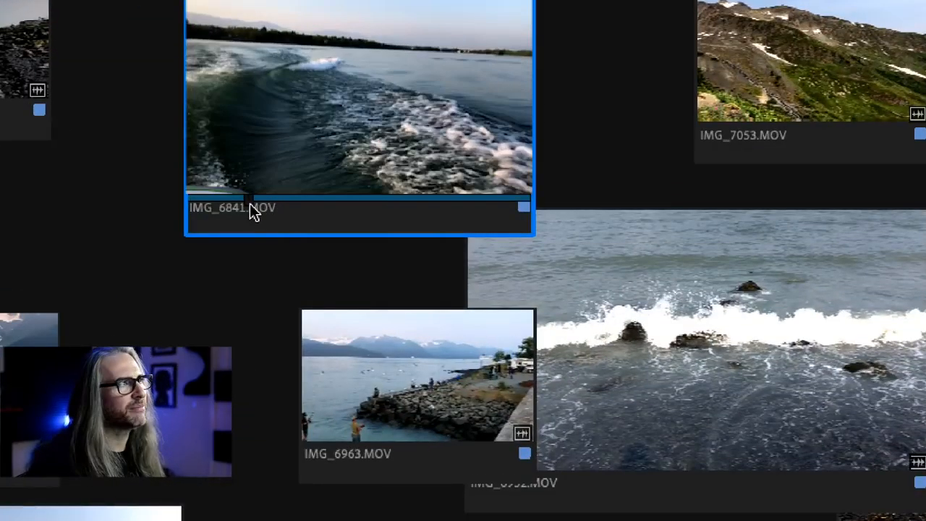
pyautogui.press('space')
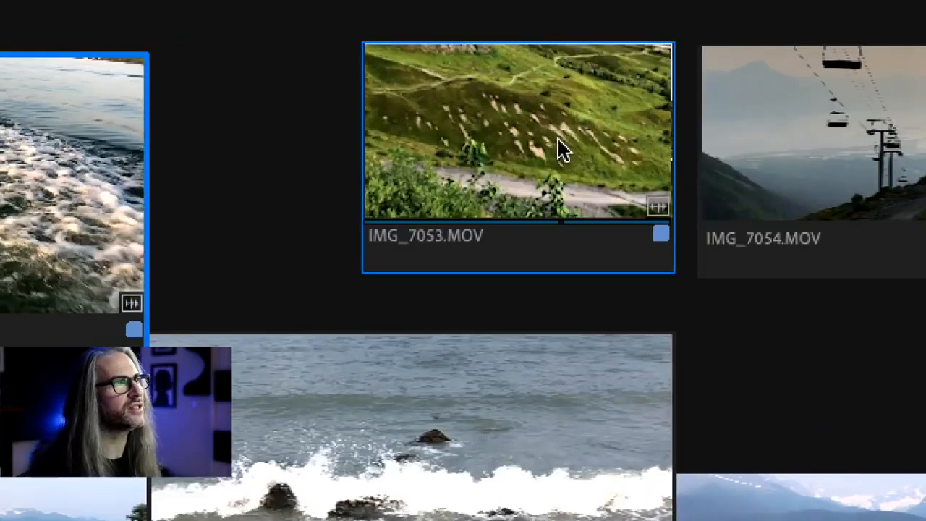
pyautogui.click(499, 208)
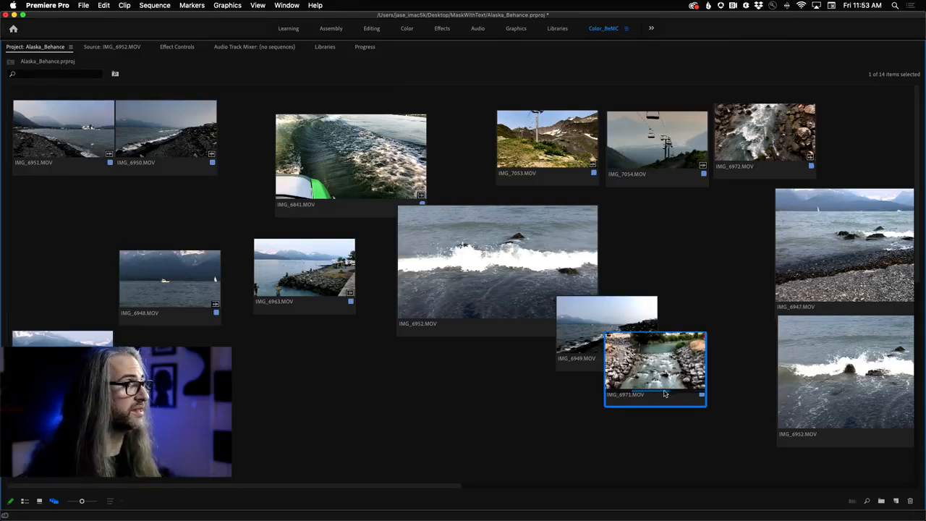
# - Rearrange the freeform layout with IMG_6963.MOV overlapping the corner of IMG_6971.MOV, IMG_6841.MOV below that stack, and the outer IMG_6952.MOV farther right
pyautogui.moveTo(307, 270); pyautogui.dragTo(709, 403)
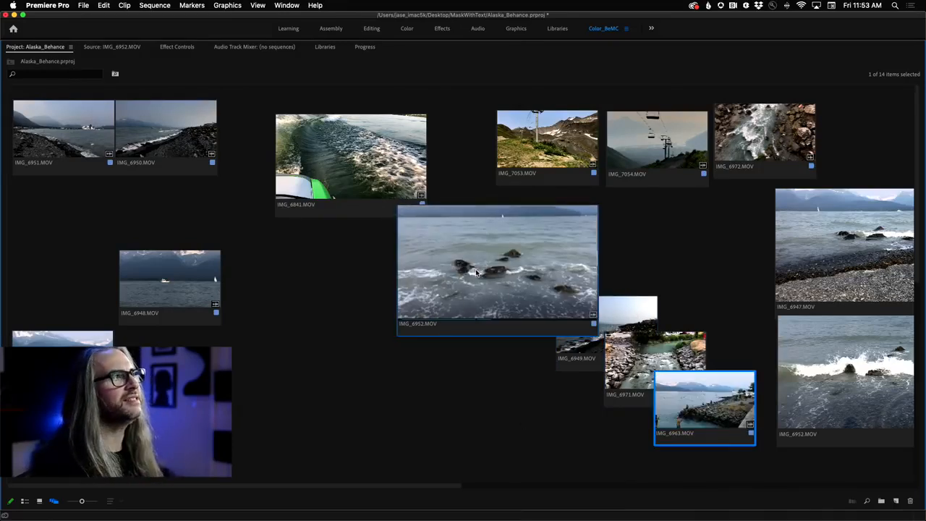
pyautogui.moveTo(346, 166); pyautogui.dragTo(742, 454)
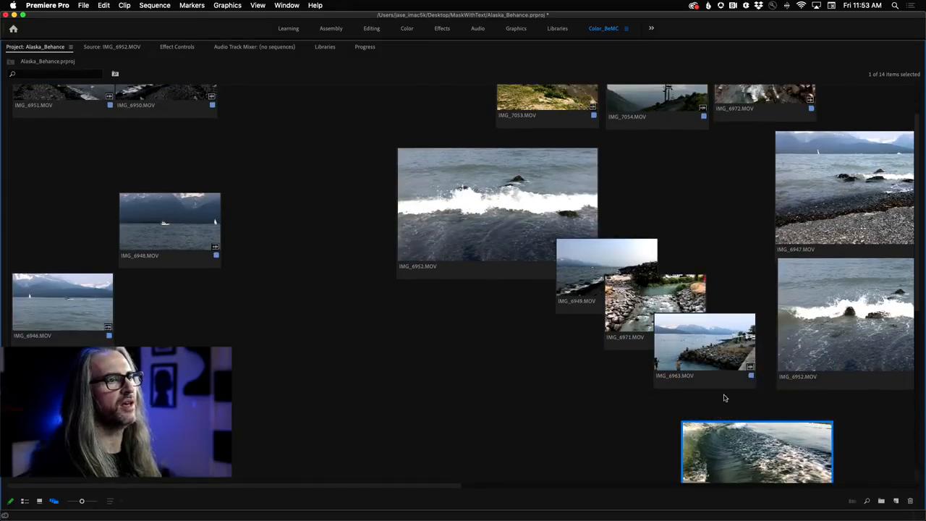
pyautogui.moveTo(809, 336); pyautogui.dragTo(905, 332)
pyautogui.scroll(-2, 879, 304)
pyautogui.moveTo(821, 174); pyautogui.dragTo(907, 154)
pyautogui.moveTo(721, 416); pyautogui.dragTo(923, 371)
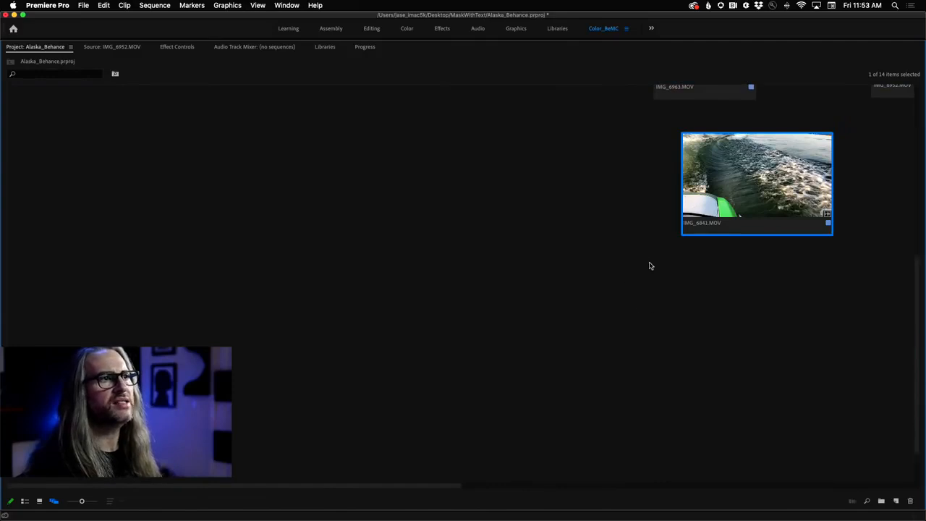
# - Preview IMG_6841.MOV in its thumbnail and move the clip up so it overlaps the lower corner of IMG_6963.MOV
pyautogui.press('space')
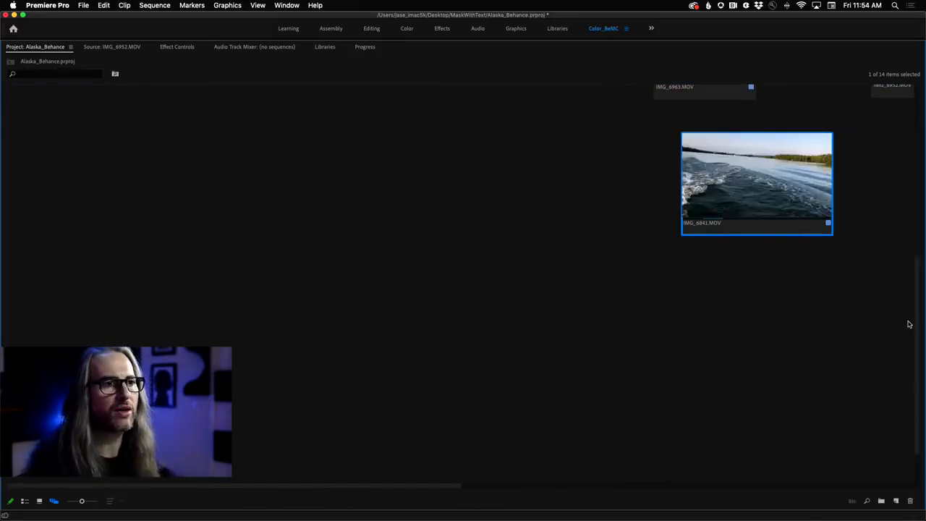
pyautogui.moveTo(81, 504); pyautogui.dragTo(74, 502)
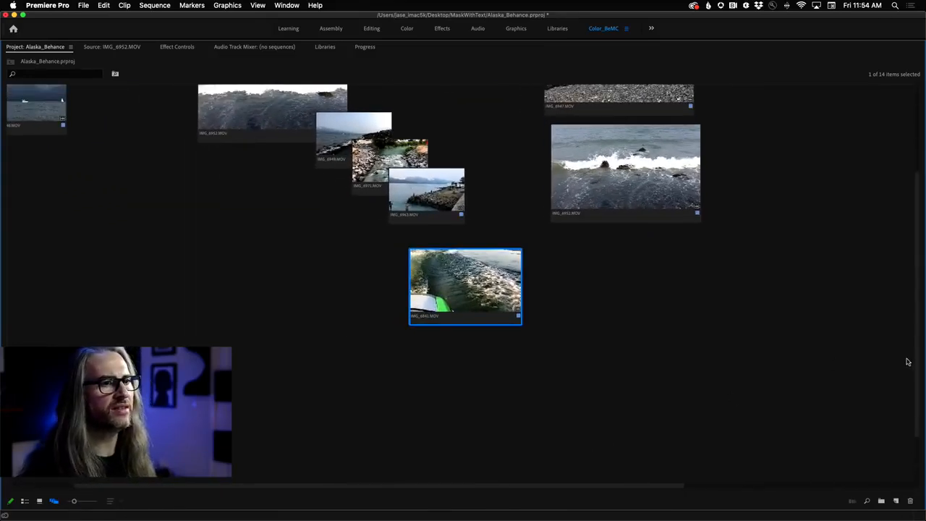
pyautogui.moveTo(918, 361); pyautogui.dragTo(912, 241)
pyautogui.moveTo(297, 490); pyautogui.dragTo(72, 500)
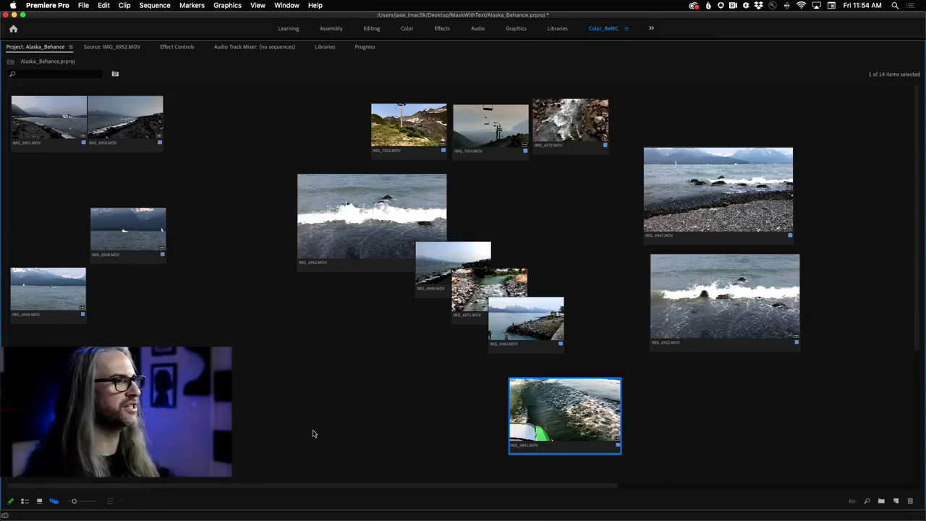
pyautogui.moveTo(550, 428); pyautogui.dragTo(557, 381)
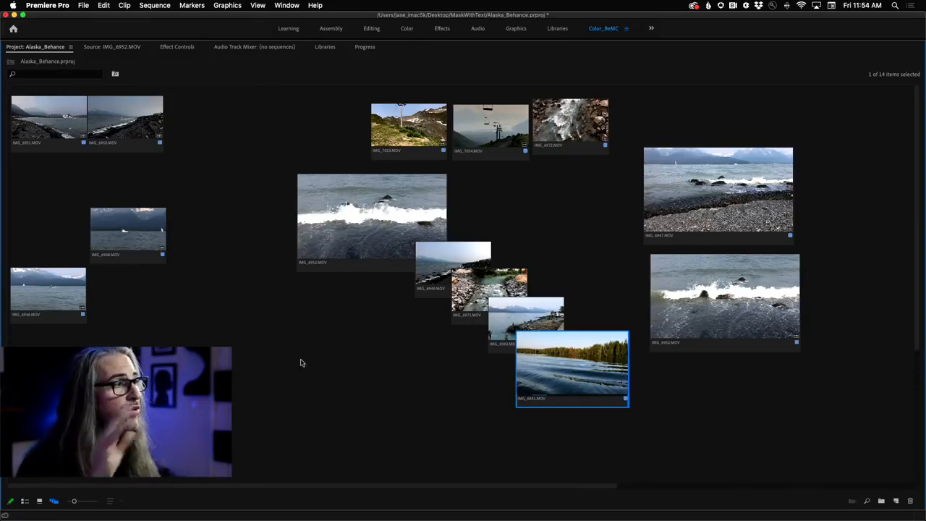
# - Save the current freeform arrangement as a new layout named Alaska_Take1
pyautogui.rightClick(338, 319)
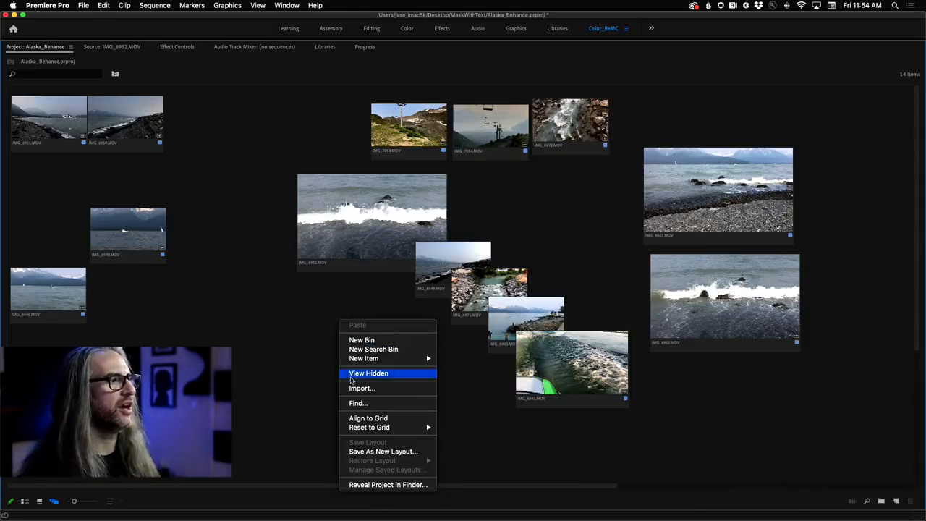
pyautogui.moveTo(401, 427)
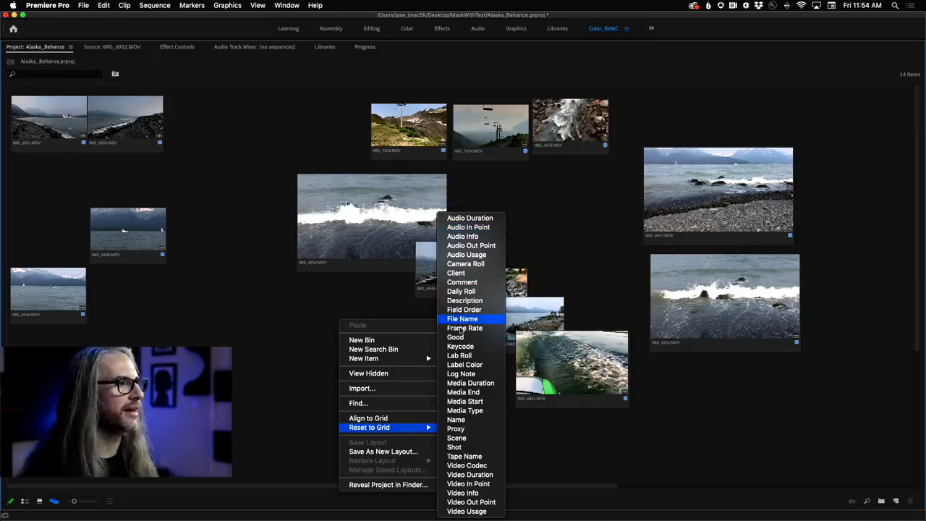
pyautogui.click(484, 475)
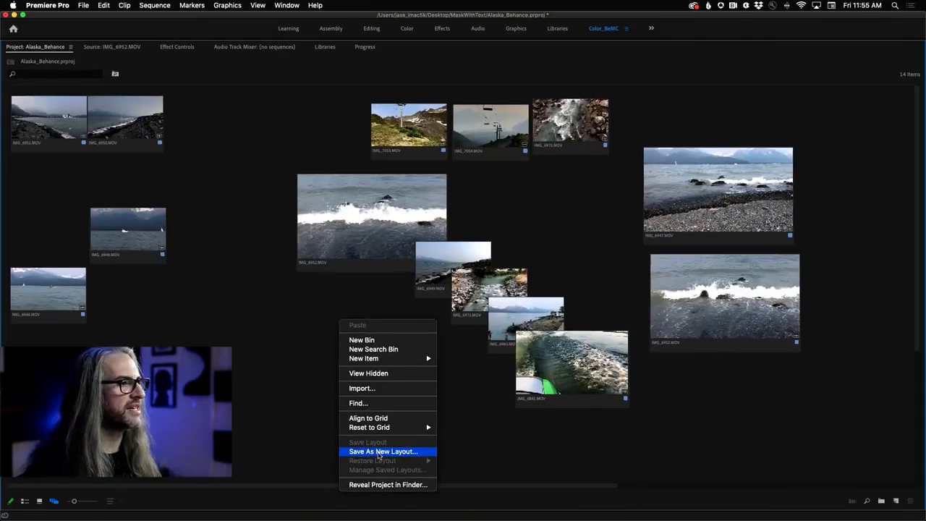
pyautogui.click(379, 453)
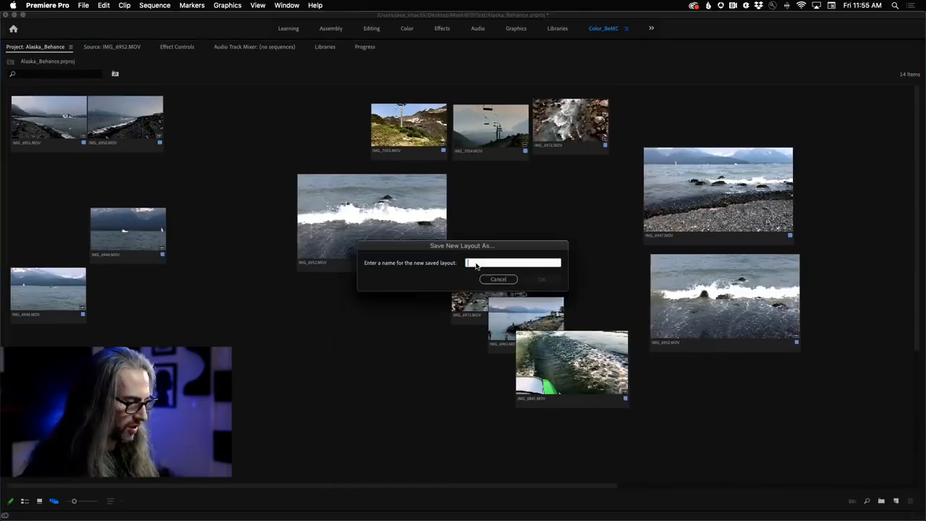
pyautogui.write('Alaska_Tak')
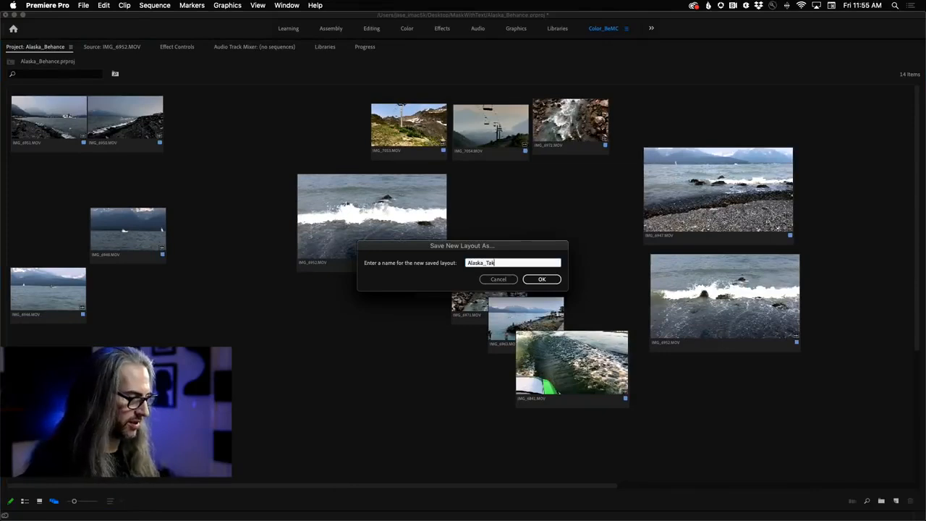
pyautogui.write('e1')
pyautogui.press('Return')
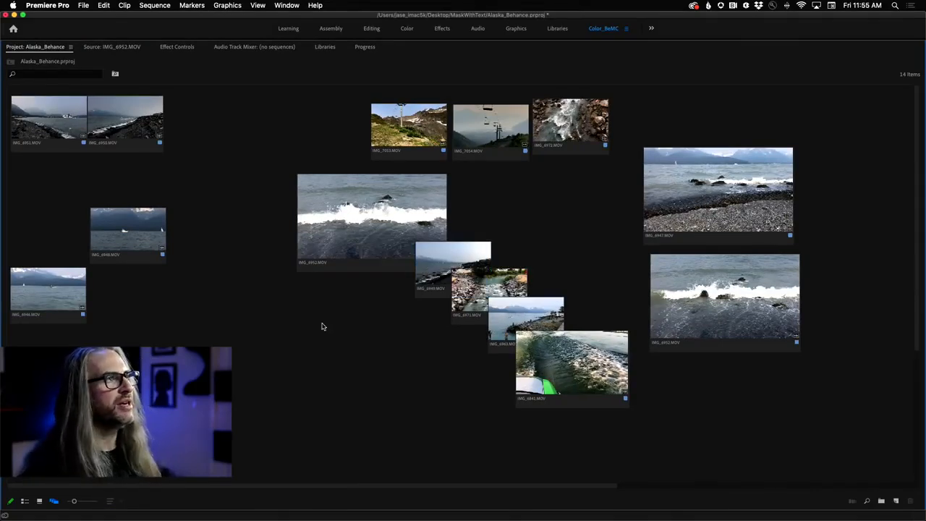
# - Scatter the freeform clips out of their saved arrangement, moving both IMG_6952.MOV clips, IMG_7053, IMG_6950, IMG_6972, IMG_6951, IMG_6947 and IMG_6841 to random spots
pyautogui.moveTo(322, 213); pyautogui.dragTo(249, 343)
pyautogui.moveTo(409, 124); pyautogui.dragTo(228, 203)
pyautogui.moveTo(126, 118); pyautogui.dragTo(448, 201)
pyautogui.moveTo(571, 123); pyautogui.dragTo(357, 118)
pyautogui.moveTo(14, 131); pyautogui.dragTo(579, 433)
pyautogui.moveTo(668, 307); pyautogui.dragTo(126, 187)
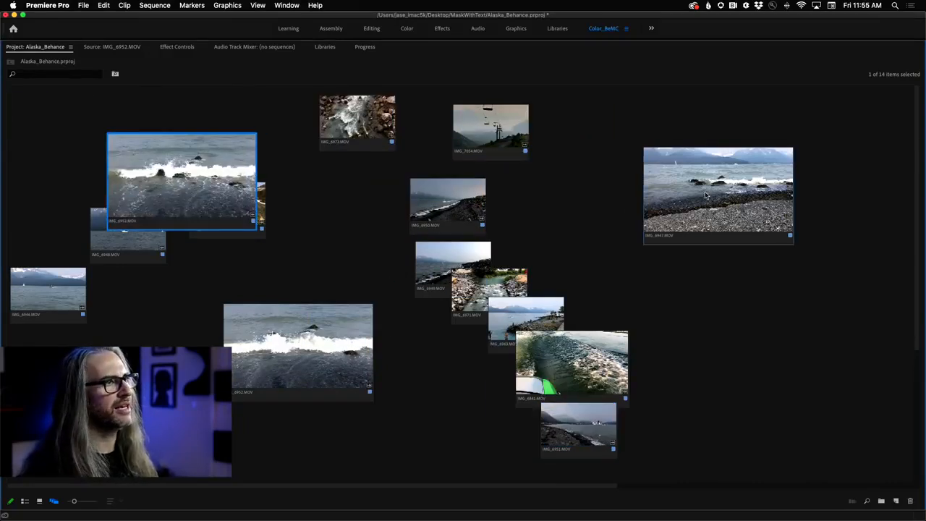
pyautogui.moveTo(673, 199); pyautogui.dragTo(50, 449)
pyautogui.scroll(-5, 543, 161)
pyautogui.moveTo(571, 144); pyautogui.dragTo(307, 479)
pyautogui.scroll(5, 371, 264)
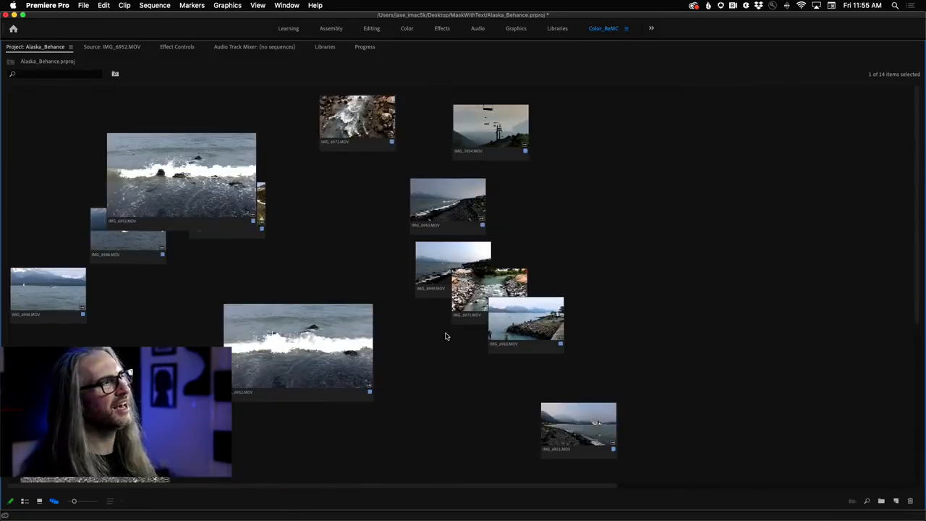
# - Restore the saved freeform layout Alaska_Take1
pyautogui.rightClick(344, 218)
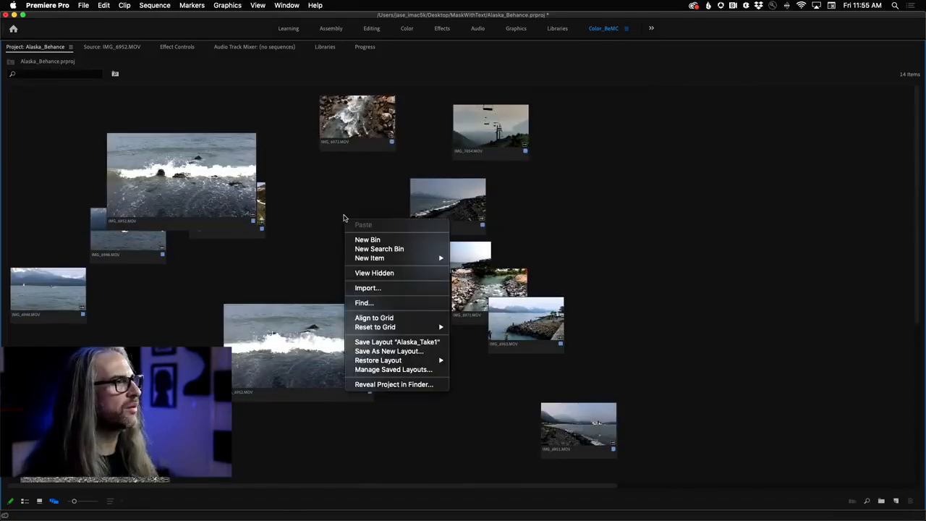
pyautogui.moveTo(397, 361)
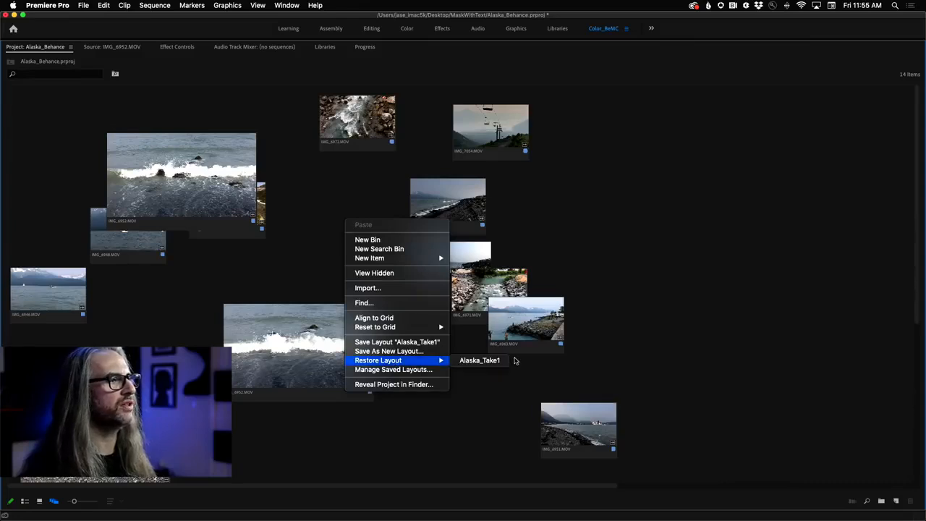
pyautogui.click(505, 363)
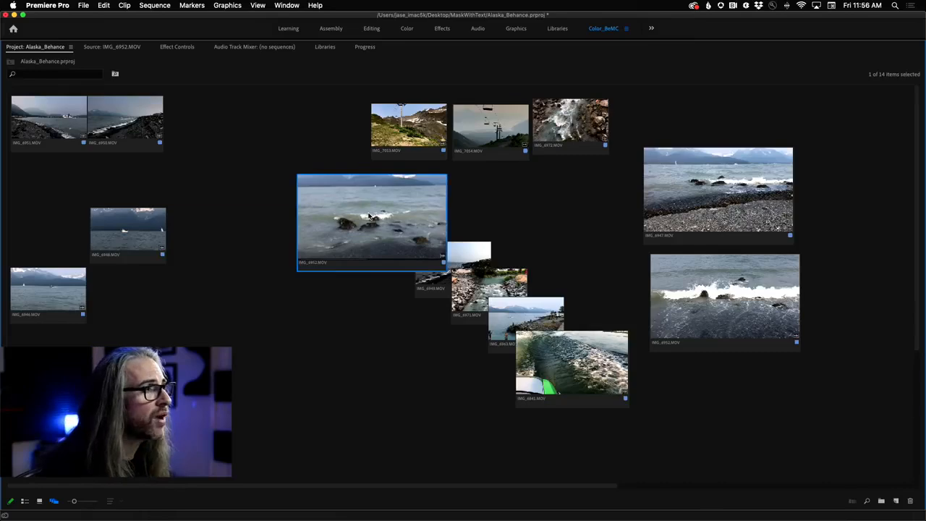
# - Create a new sequence from the IMG_6952.MOV clip at the head of the cascade and mute audio track A1
pyautogui.rightClick(369, 215)
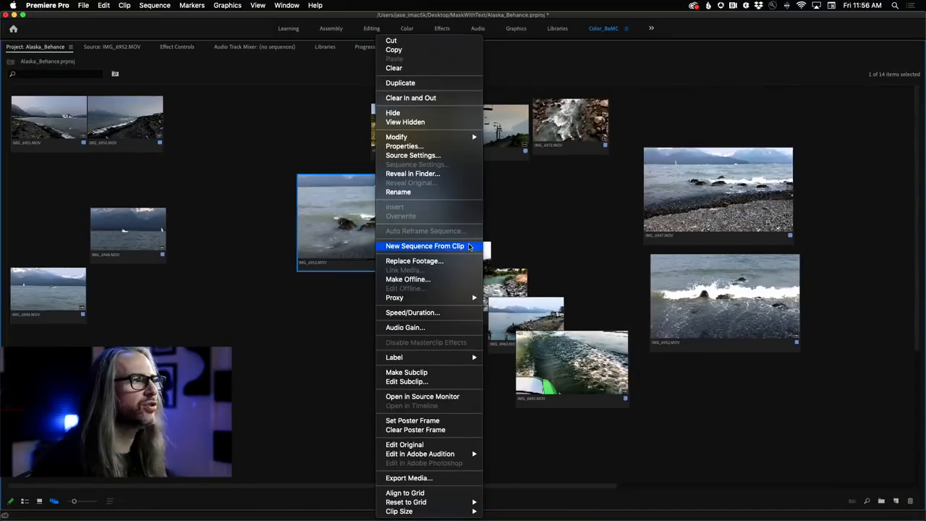
pyautogui.click(468, 247)
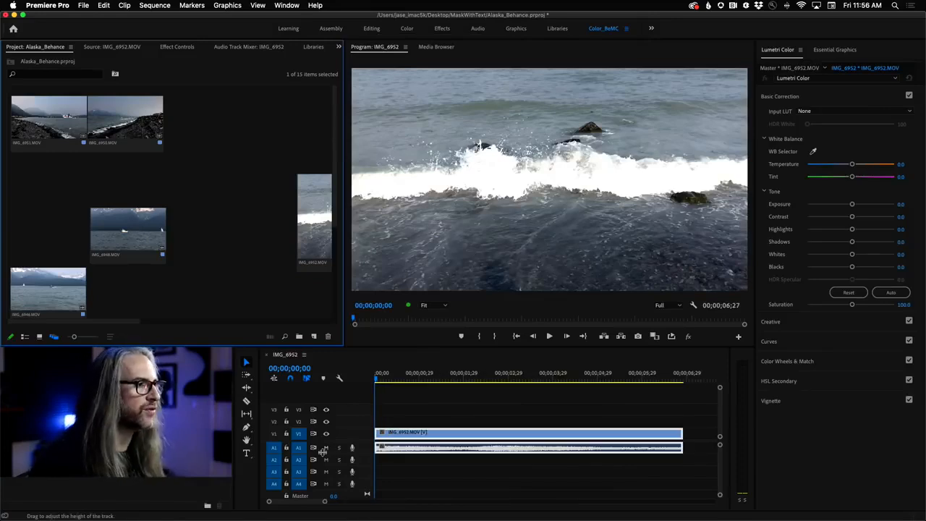
pyautogui.click(326, 448)
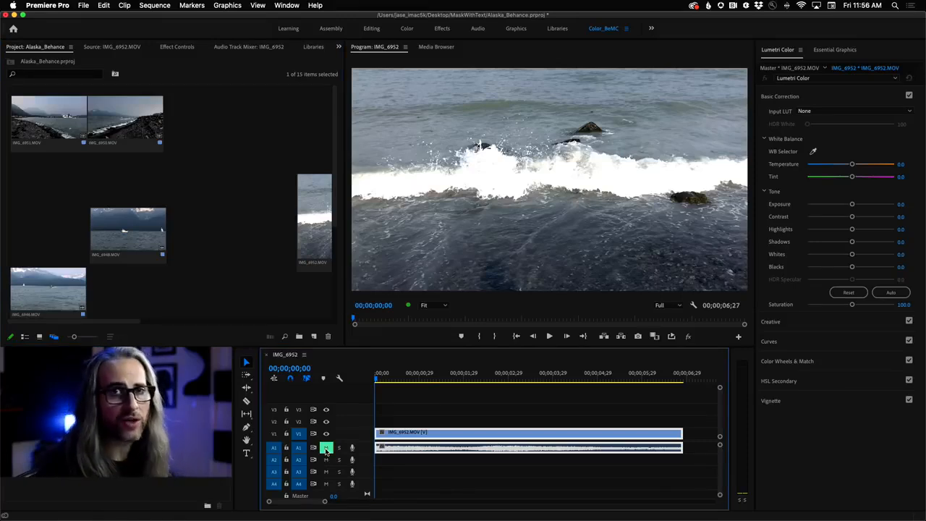
# - Play the single-clip IMG_6952 sequence and return the playhead to near its start
pyautogui.press('space')
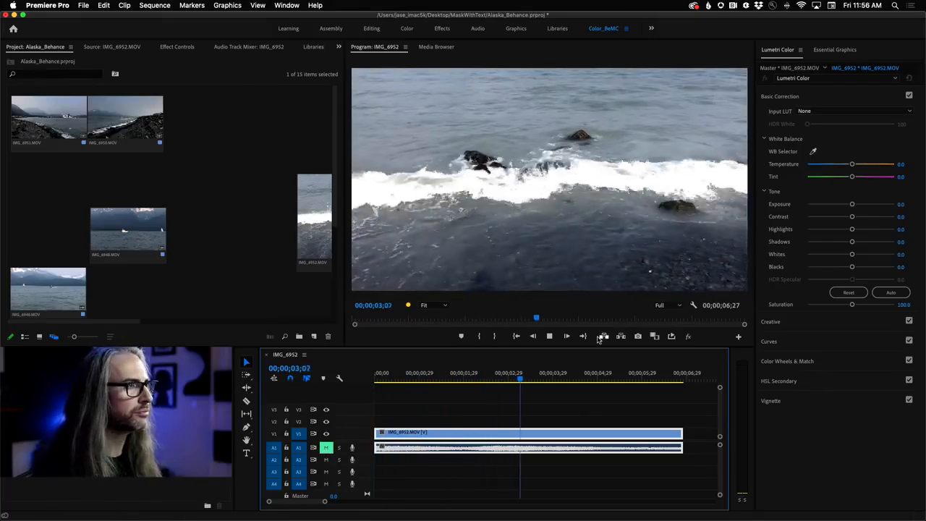
pyautogui.press('space')
pyautogui.moveTo(544, 376); pyautogui.dragTo(383, 380)
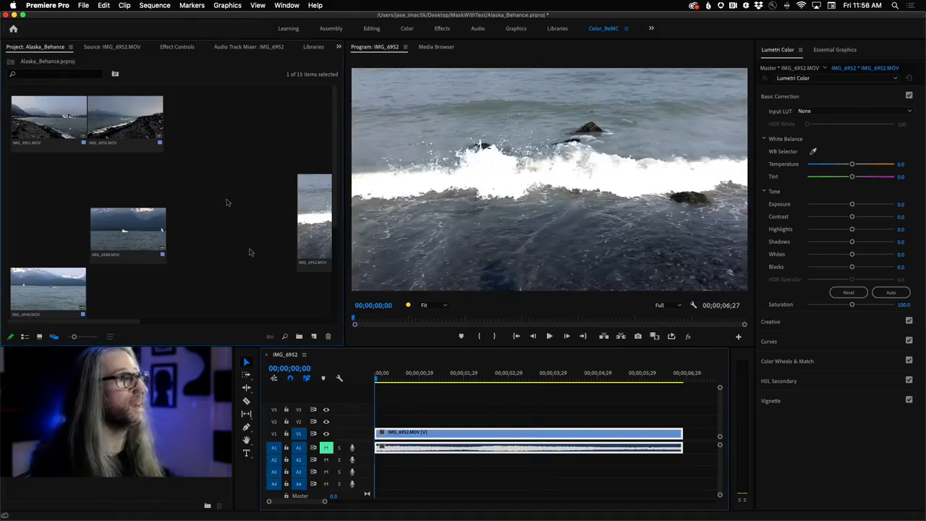
# - Create a new sequence from the five cascaded clips IMG_6952, IMG_6949, IMG_6971, IMG_6963 and IMG_6841 in the enlarged Project panel
pyautogui.press('`')
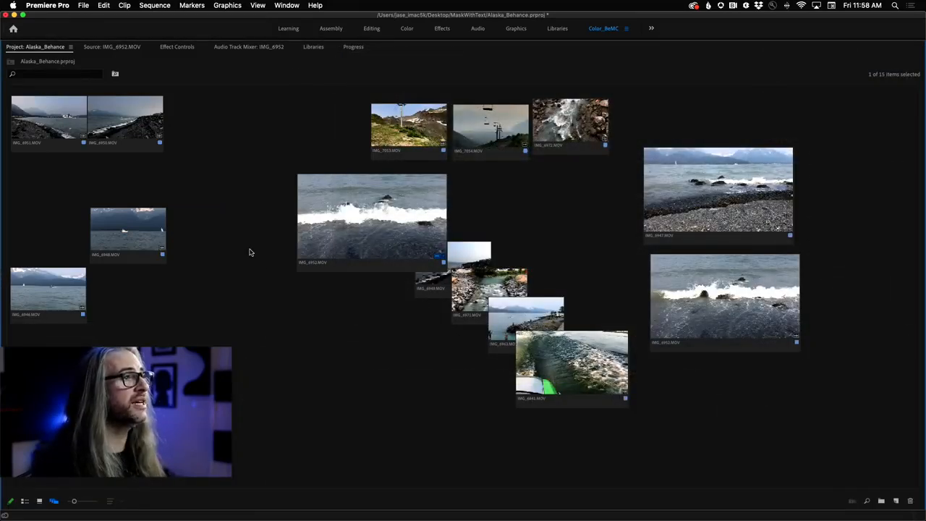
pyautogui.click(373, 215)
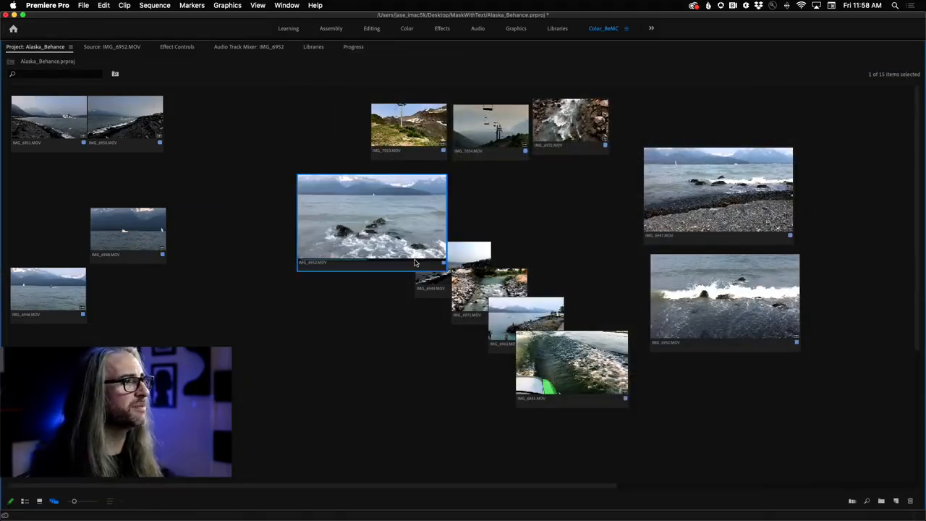
pyautogui.keyDown('shift'); pyautogui.click(581, 374); pyautogui.keyUp('shift')
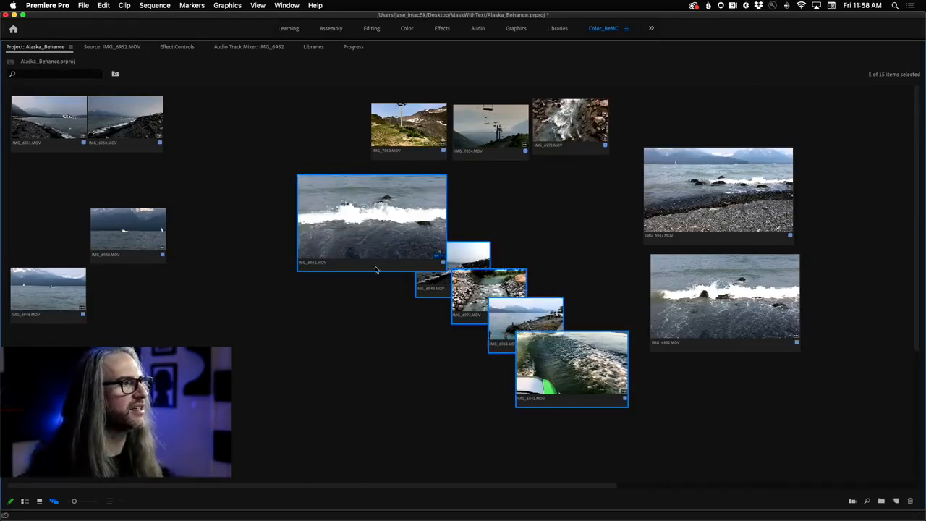
pyautogui.rightClick(353, 218)
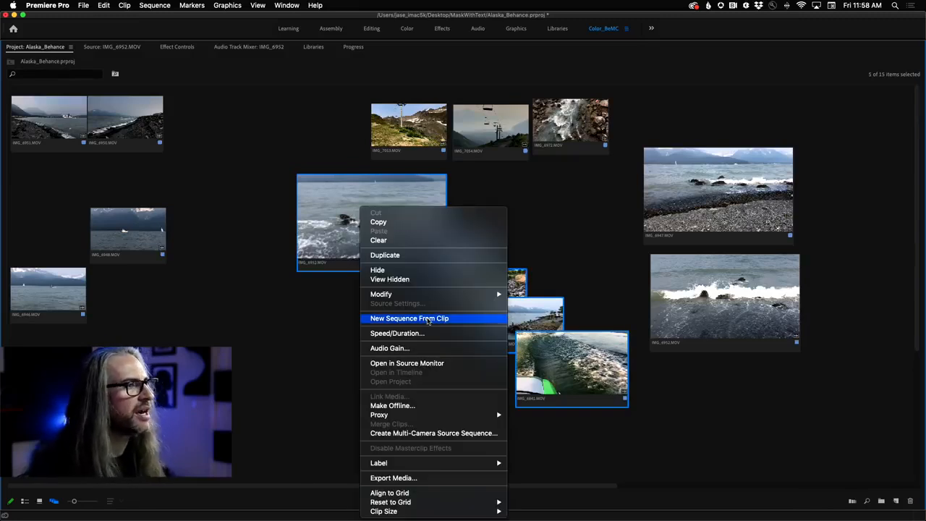
pyautogui.click(427, 318)
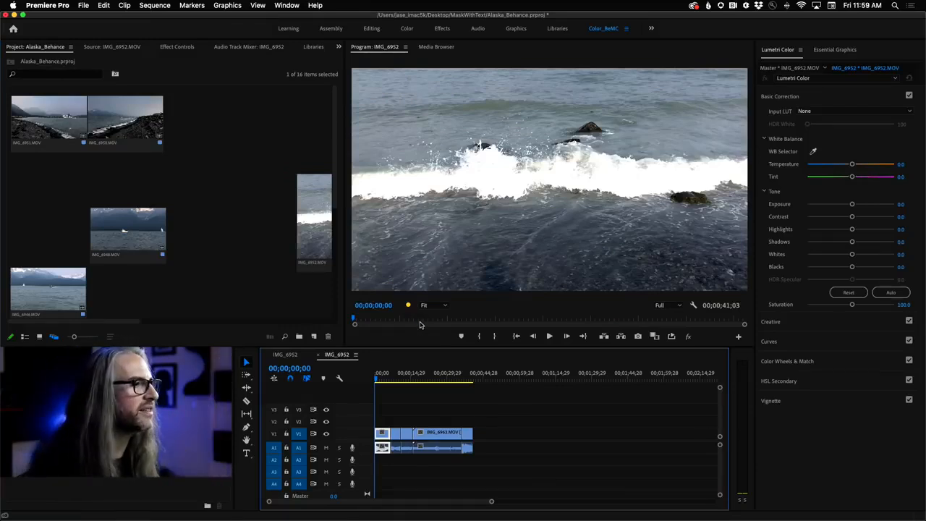
# - Scrub through the five-clip sequence and scale IMG_6971.MOV to the frame size
pyautogui.click(380, 379)
pyautogui.moveTo(381, 381); pyautogui.dragTo(472, 380)
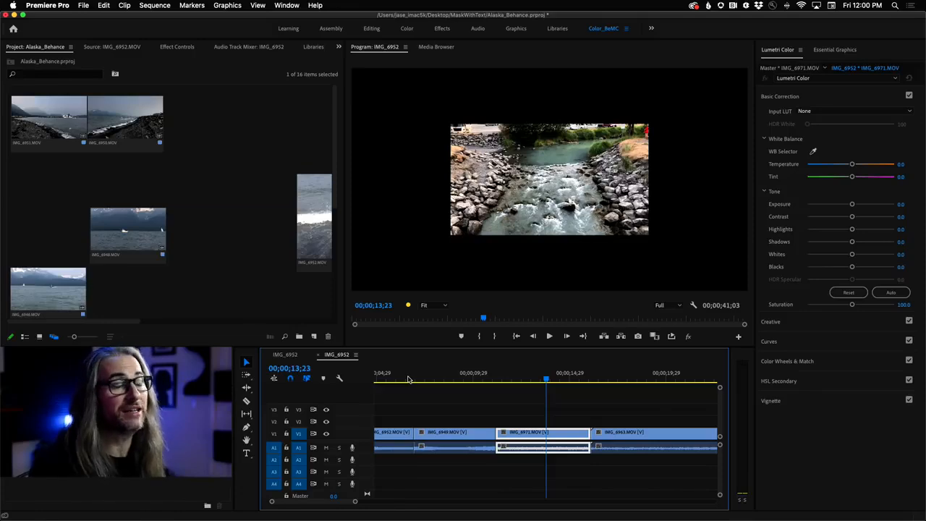
pyautogui.rightClick(543, 438)
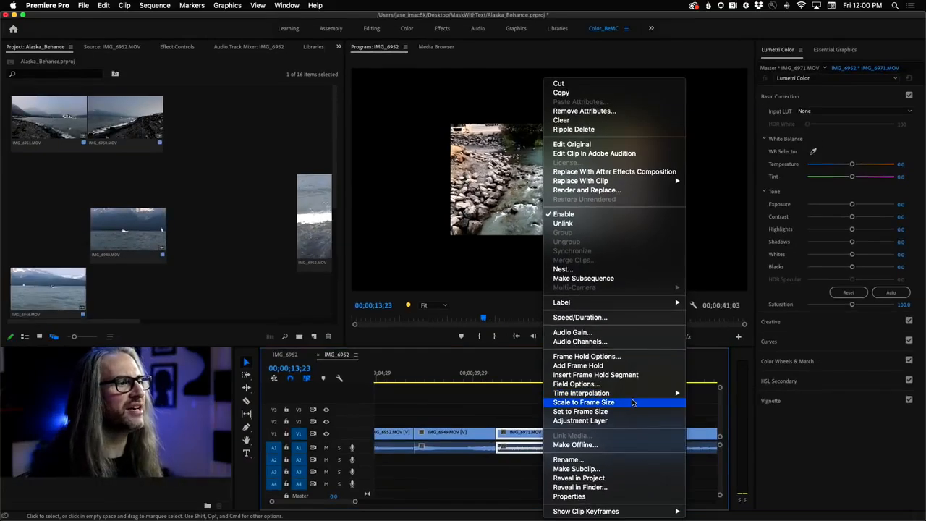
pyautogui.click(633, 405)
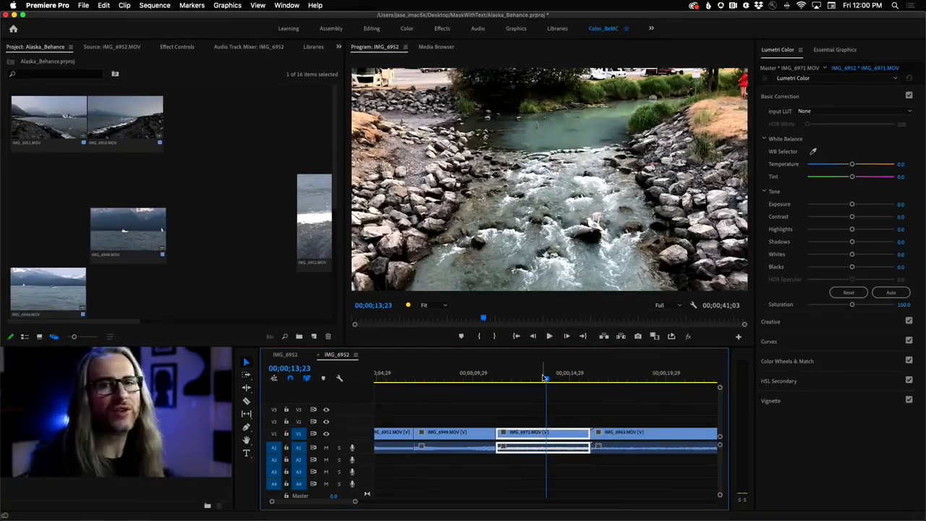
# - Scale the IMG_6963.MOV and IMG_6841.MOV clips in the timeline to the frame size
pyautogui.moveTo(604, 380); pyautogui.dragTo(657, 379)
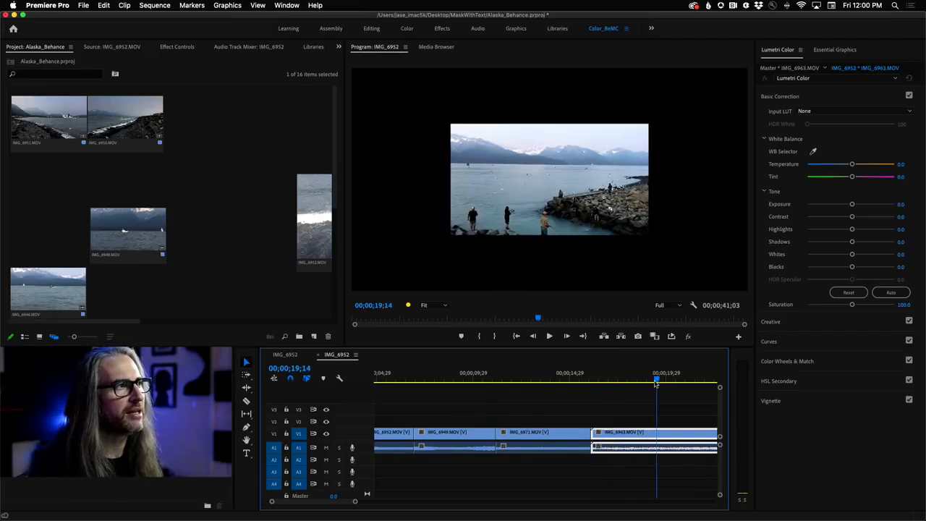
pyautogui.rightClick(629, 439)
pyautogui.click(636, 403)
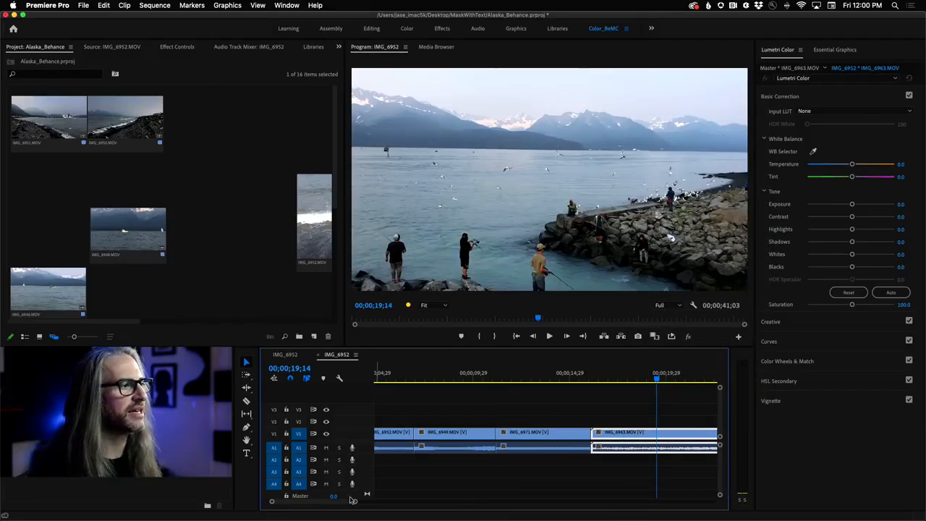
pyautogui.scroll(-8, 323, 504)
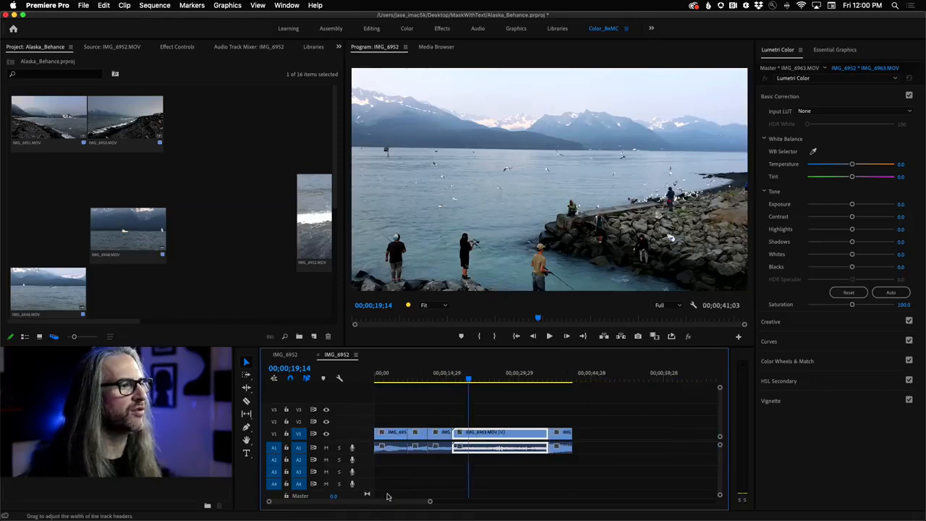
pyautogui.moveTo(561, 379); pyautogui.dragTo(560, 379)
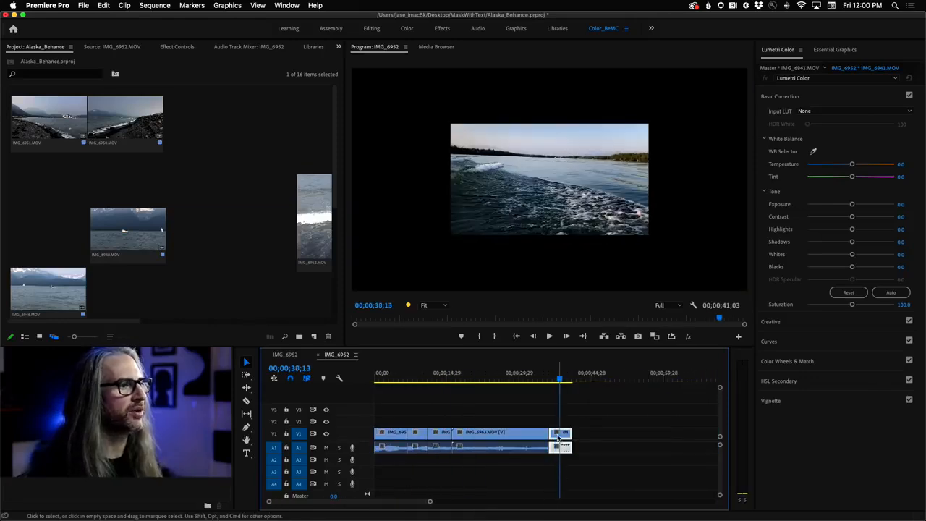
pyautogui.rightClick(558, 438)
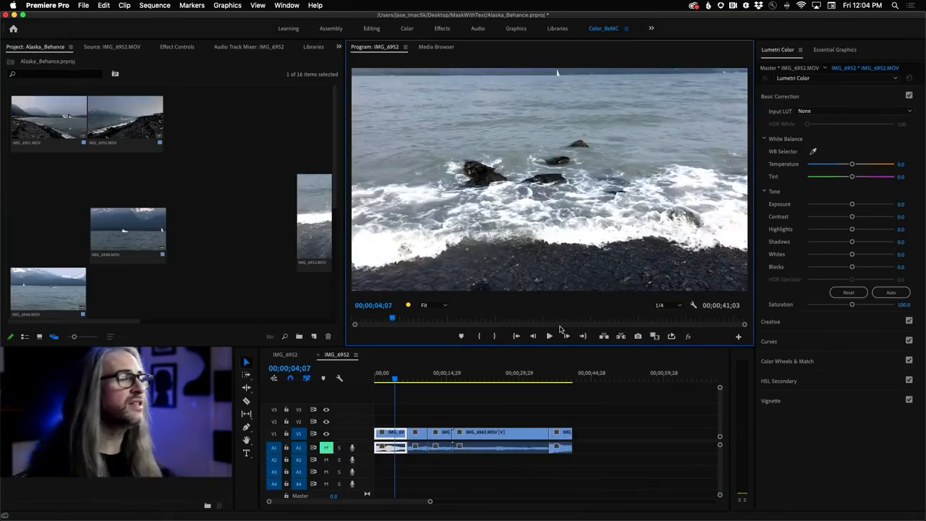
# - Play the sequence from within IMG_6963.MOV in the maximized Program Monitor
pyautogui.moveTo(396, 379); pyautogui.dragTo(467, 385)
pyautogui.press('space')
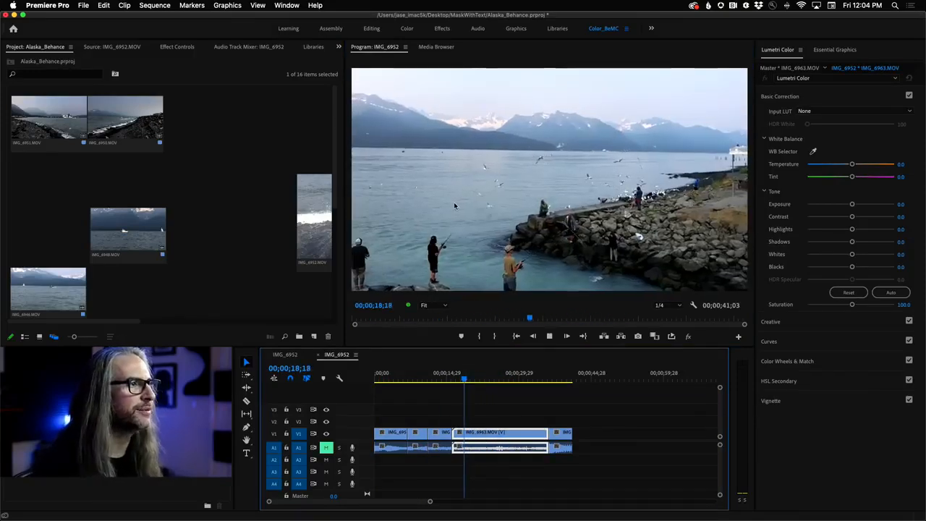
pyautogui.press('`')
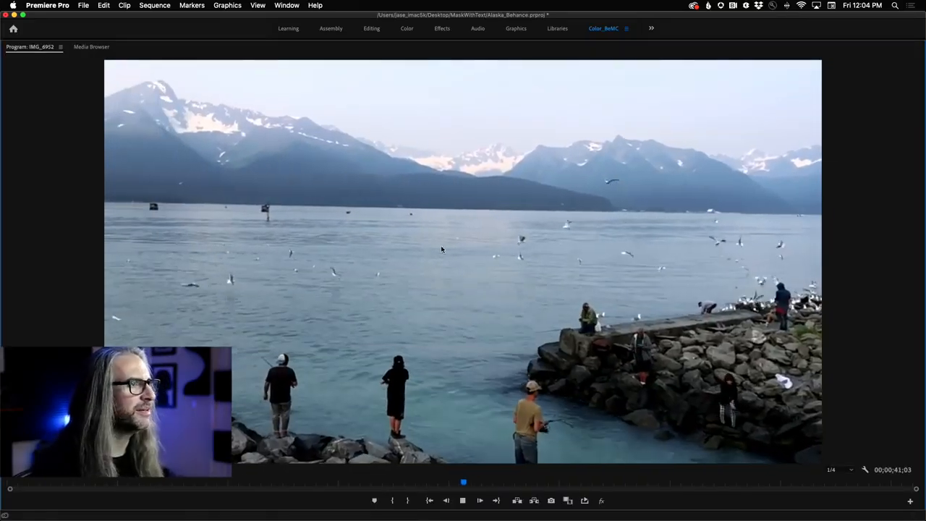
# - Stop playback, set the Program Monitor's playback resolution to 1/2, and play a short stretch of IMG_6963.MOV
pyautogui.press('space')
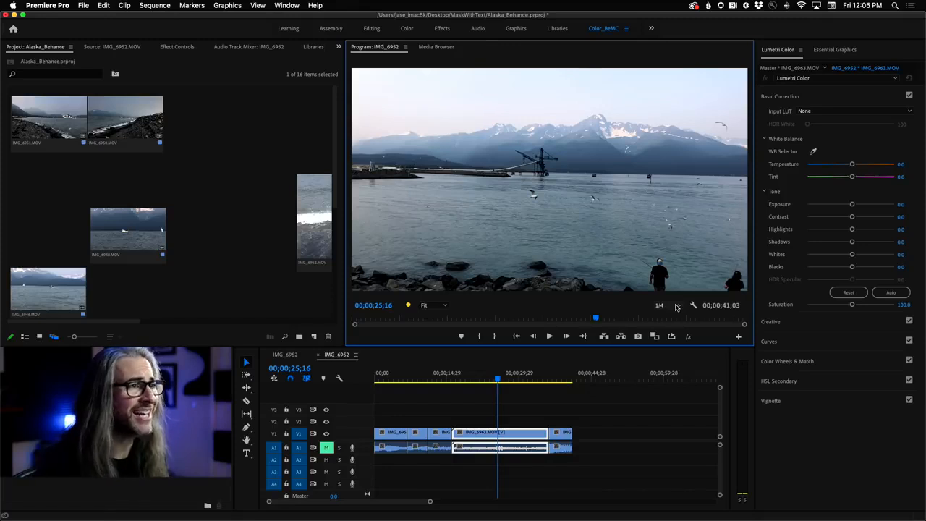
pyautogui.click(676, 306)
pyautogui.click(675, 323)
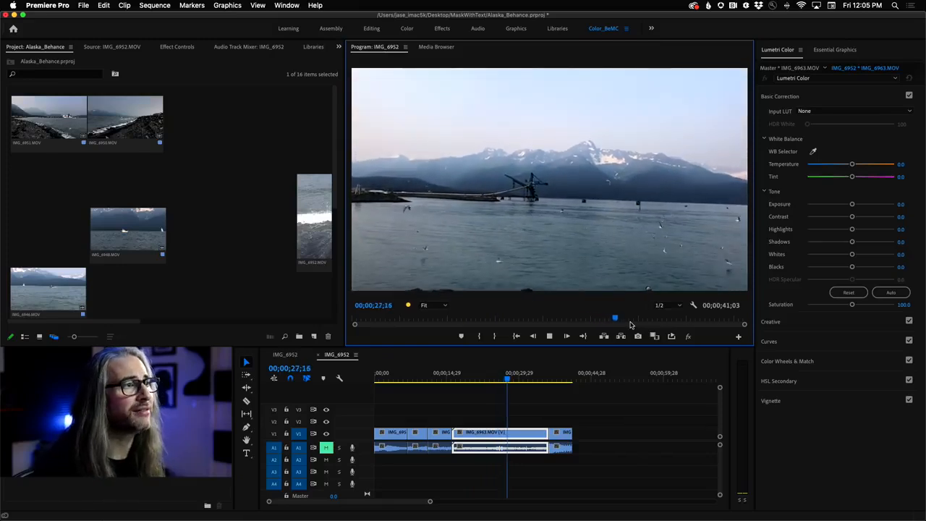
pyautogui.press('space')
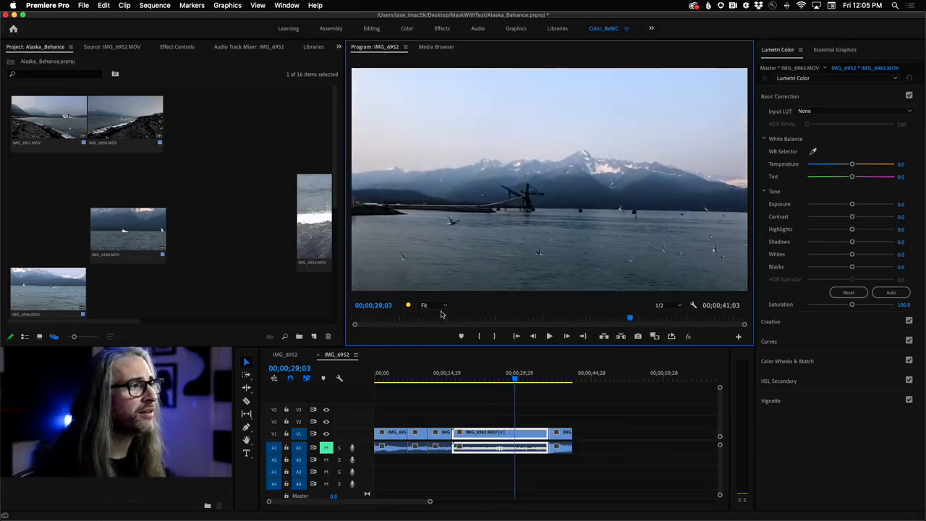
# - Inspect the sailboat in the IMG_6949.MOV clip at 100% zoom in the Program Monitor, and return the view to Fit
pyautogui.click(446, 306)
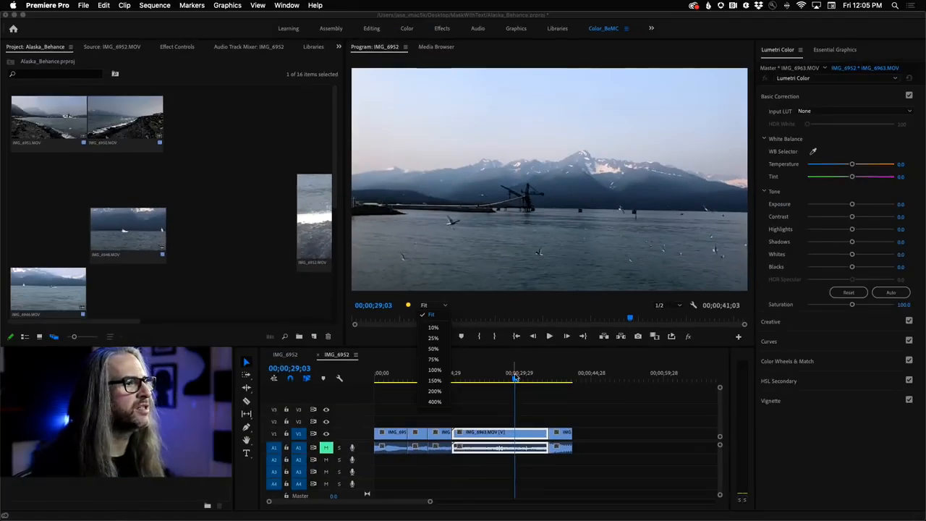
pyautogui.moveTo(515, 377); pyautogui.dragTo(417, 386)
pyautogui.press('space')
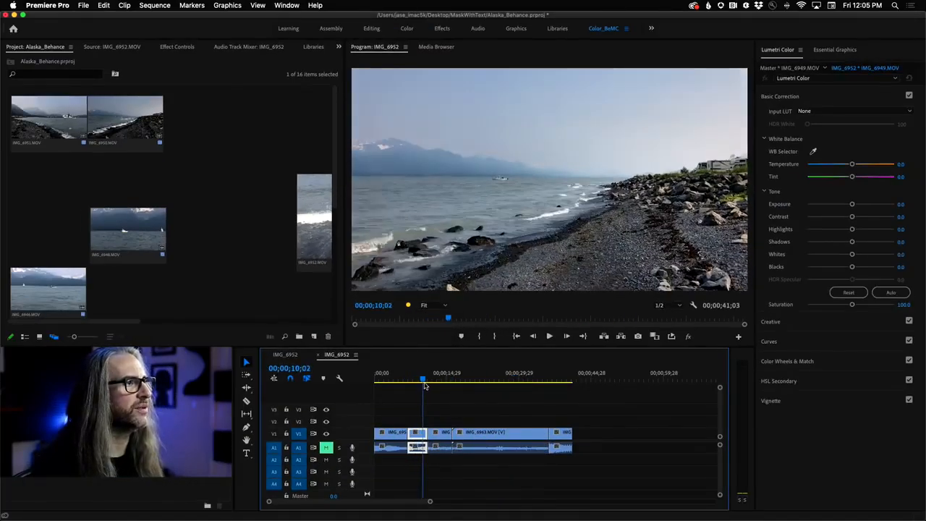
pyautogui.click(435, 305)
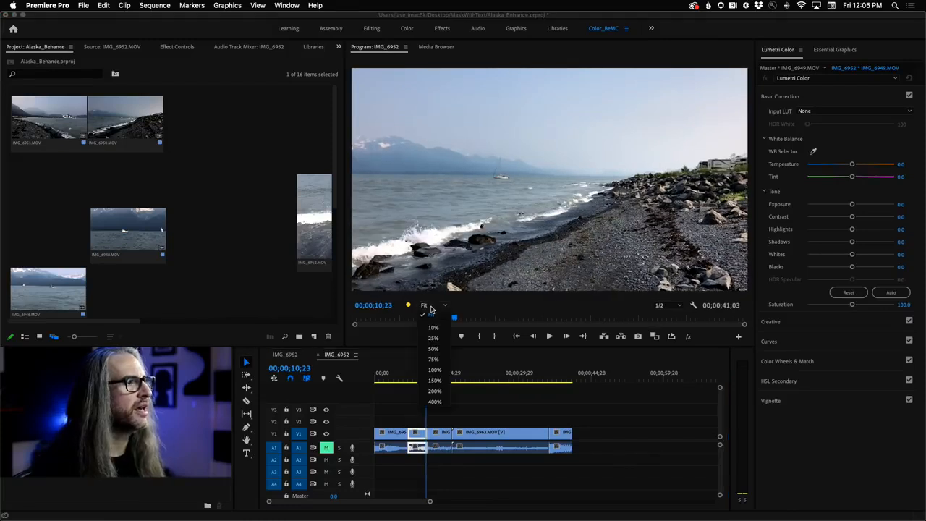
pyautogui.click(434, 370)
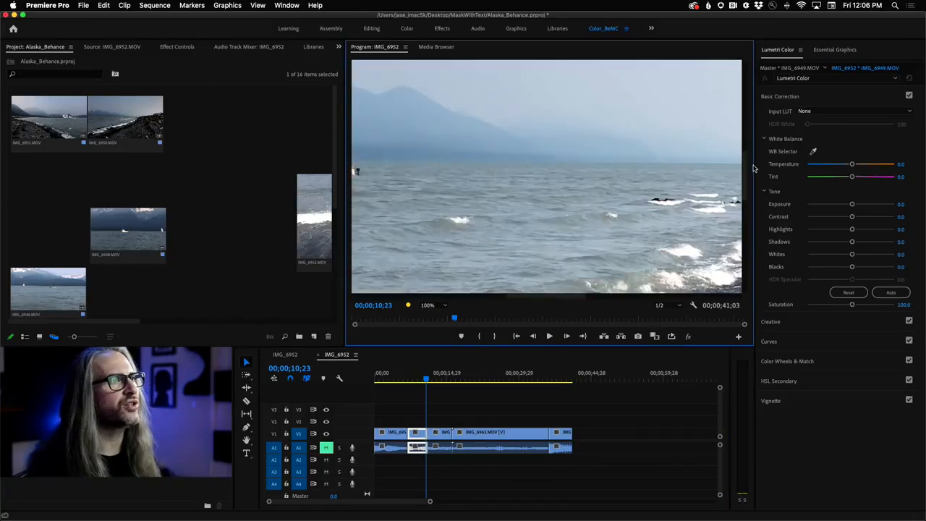
pyautogui.moveTo(747, 173)
pyautogui.mouseDown()
pyautogui.moveTo(747, 105)
pyautogui.moveTo(744, 257)
pyautogui.moveTo(745, 167)
pyautogui.mouseUp()
pyautogui.moveTo(571, 295); pyautogui.dragTo(527, 296)
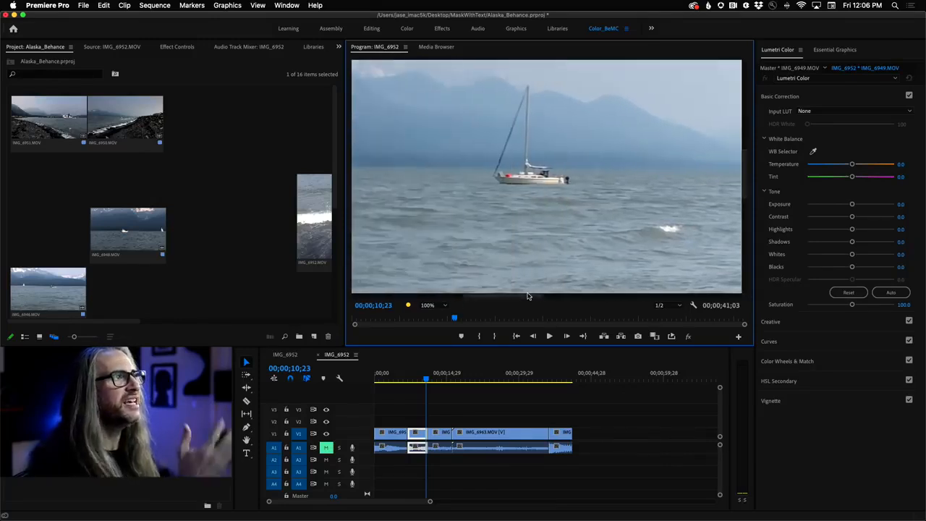
pyautogui.click(428, 305)
pyautogui.click(433, 316)
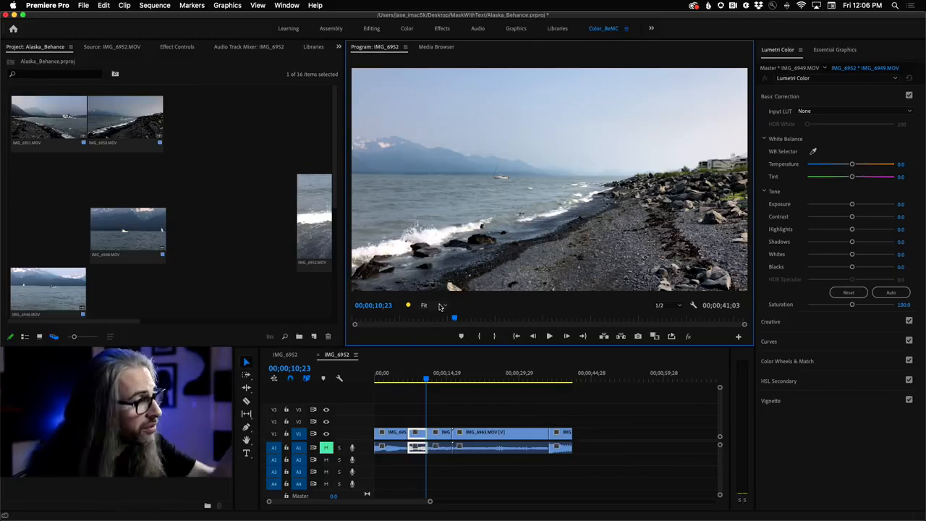
# - View the current IMG_6949.MOV frame at 50% and at 10% zoom in the Program Monitor
pyautogui.click(441, 306)
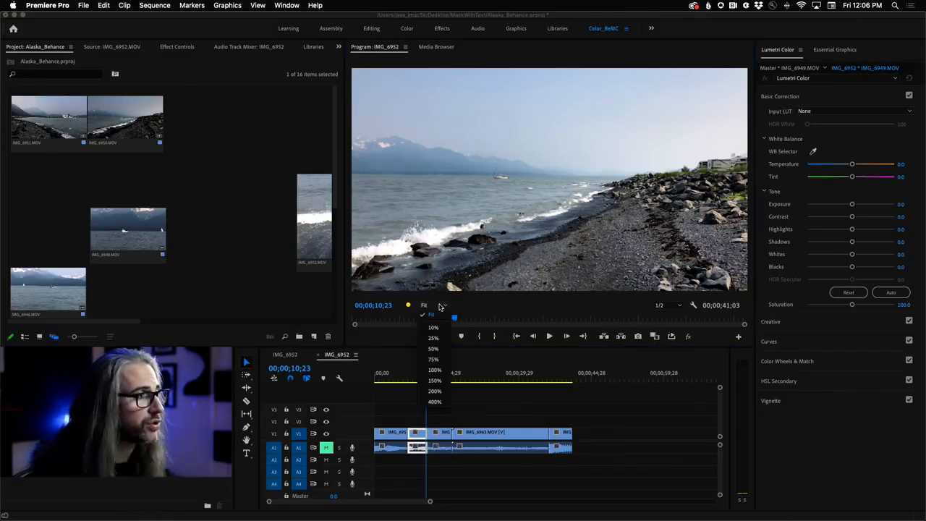
pyautogui.click(434, 349)
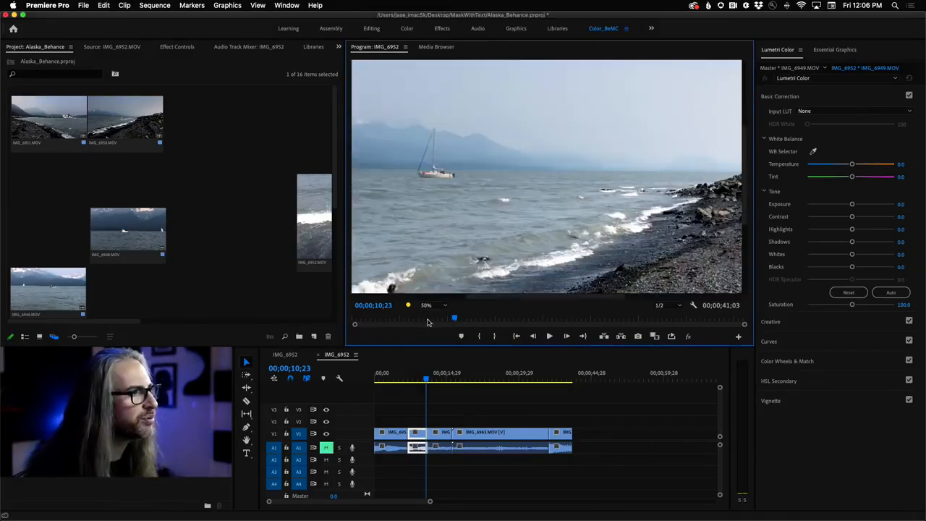
pyautogui.click(430, 307)
pyautogui.click(432, 328)
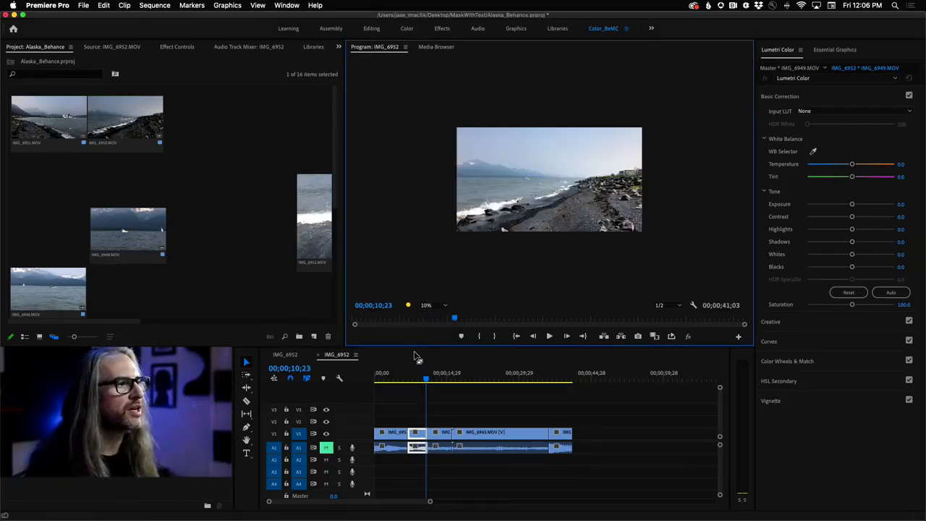
# - Examine the rocks in the IMG_6952.MOV frame at 00;00;03;20 at 100% zoom, and set the Program Monitor back to Fit
pyautogui.moveTo(425, 377); pyautogui.dragTo(392, 381)
pyautogui.click(430, 309)
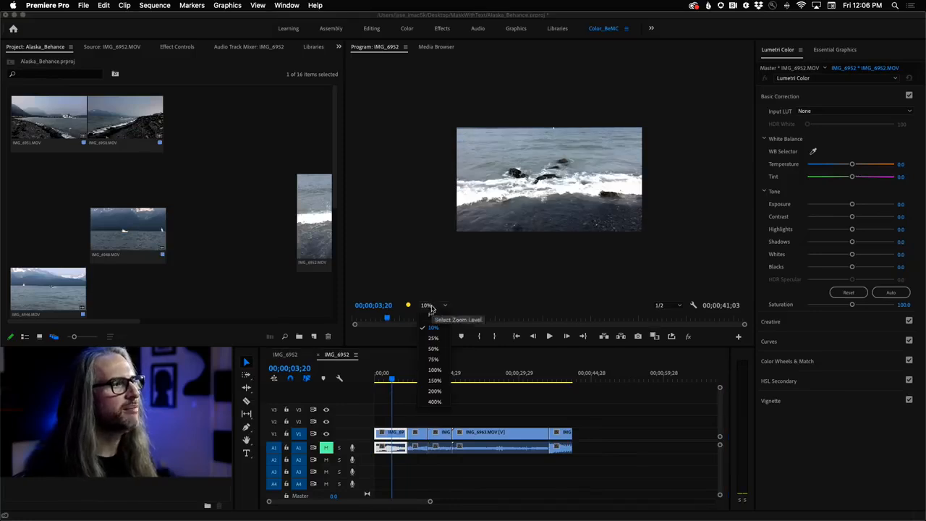
pyautogui.click(435, 371)
pyautogui.click(435, 370)
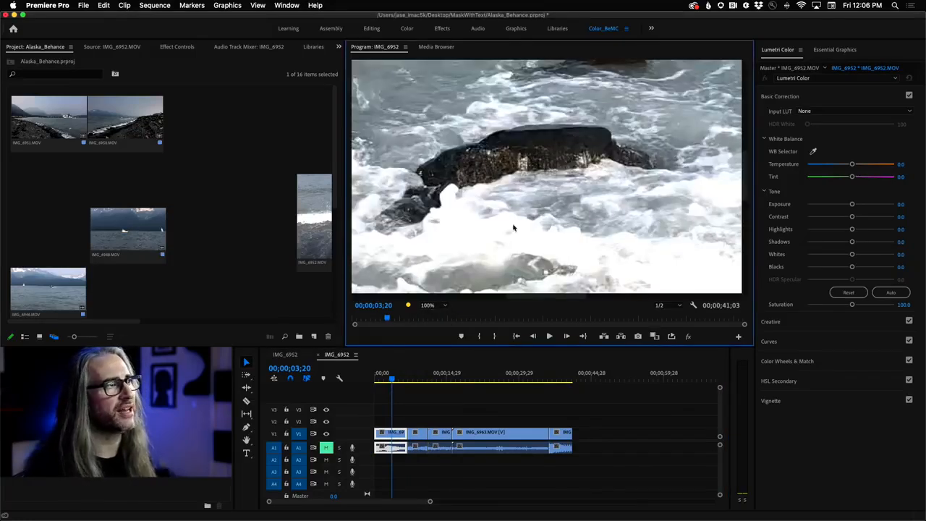
pyautogui.moveTo(746, 189); pyautogui.dragTo(757, 160)
pyautogui.click(433, 305)
pyautogui.click(431, 315)
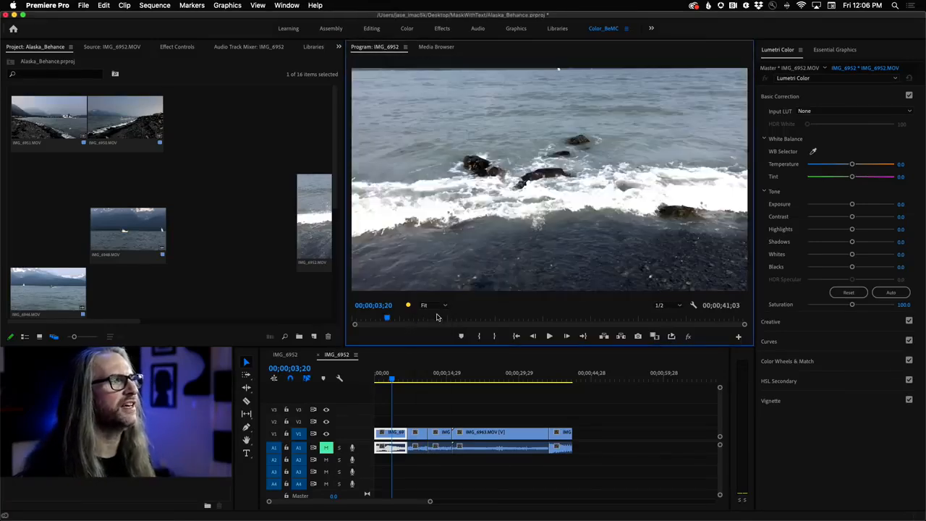
# - Play the sequence from within IMG_6952.MOV into the IMG_6949.MOV clip
pyautogui.click(436, 319)
pyautogui.press('space')
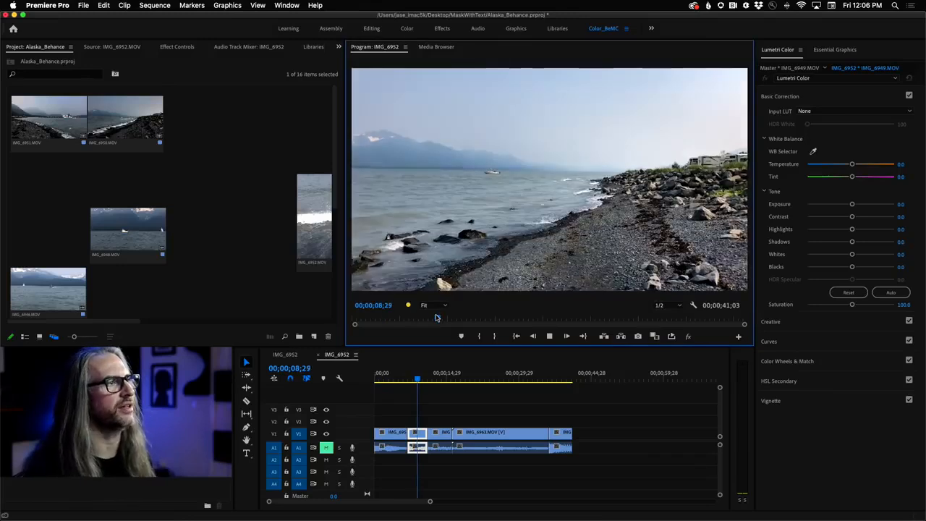
pyautogui.click(330, 393)
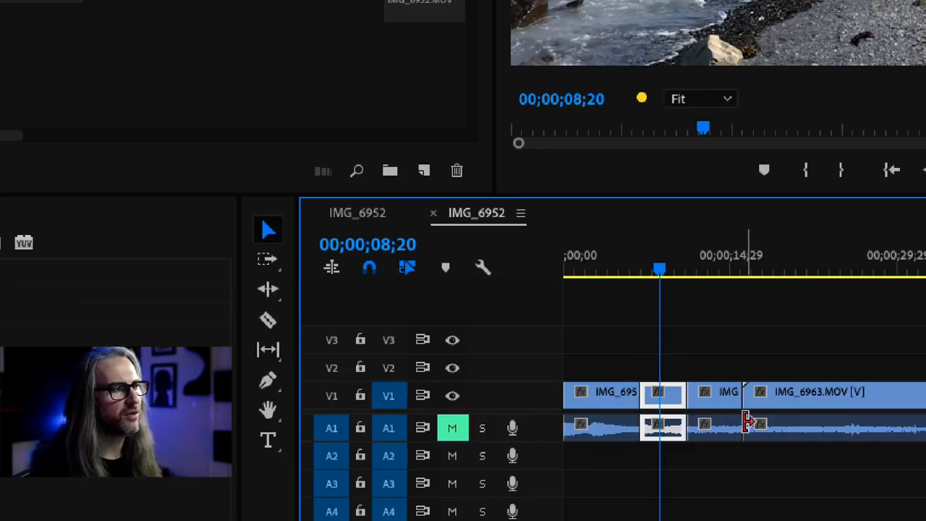
# - Trim the start of IMG_6963.MOV without rippling, and restore its original start point
pyautogui.moveTo(751, 392)
pyautogui.mouseDown()
pyautogui.moveTo(804, 390)
pyautogui.moveTo(760, 392)
pyautogui.mouseUp()
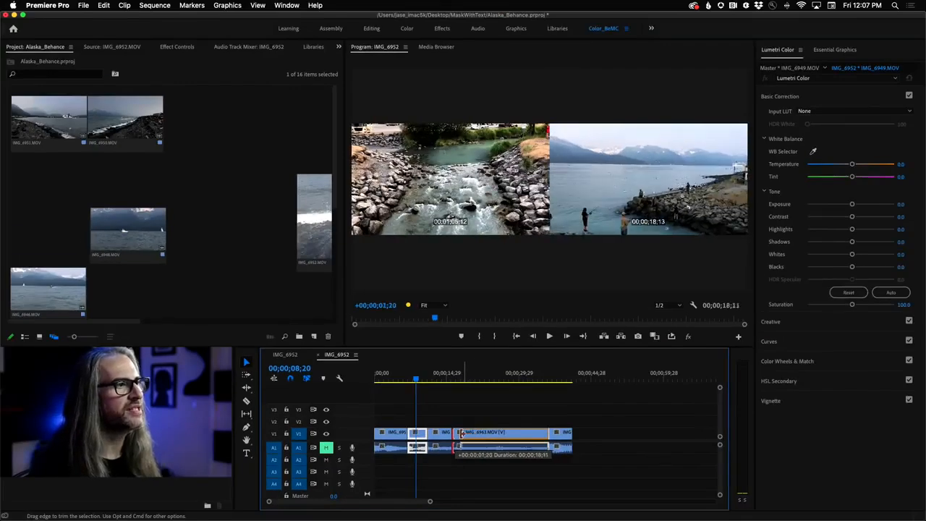
pyautogui.moveTo(460, 432); pyautogui.dragTo(490, 433)
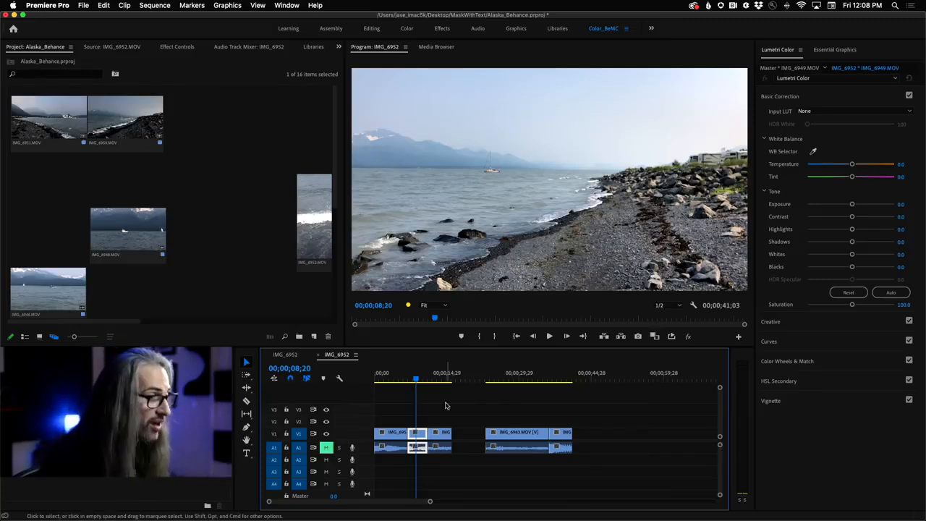
pyautogui.moveTo(485, 432); pyautogui.dragTo(463, 432)
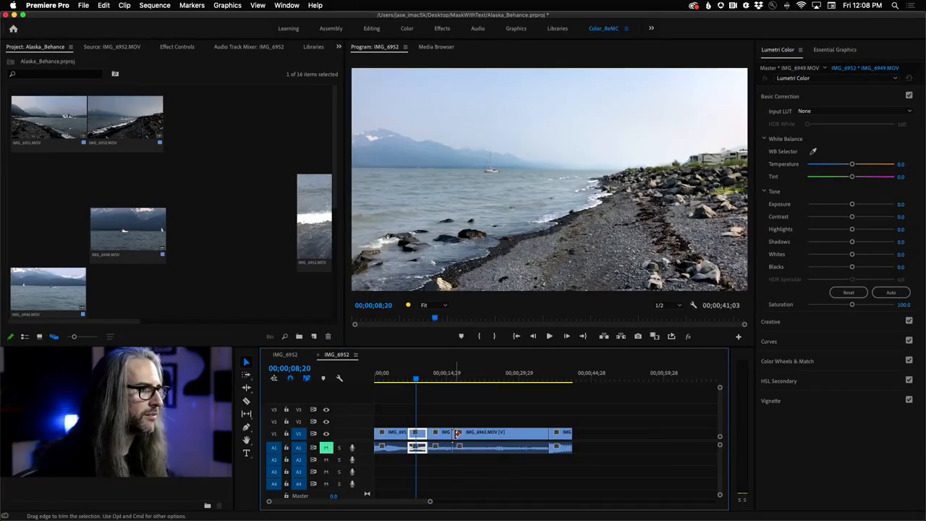
# - Ripple-trim the start of IMG_6963.MOV and extend the end of IMG_6841.MOV to a sequence length of 00;00;44;15
pyautogui.moveTo(457, 432); pyautogui.dragTo(483, 433)
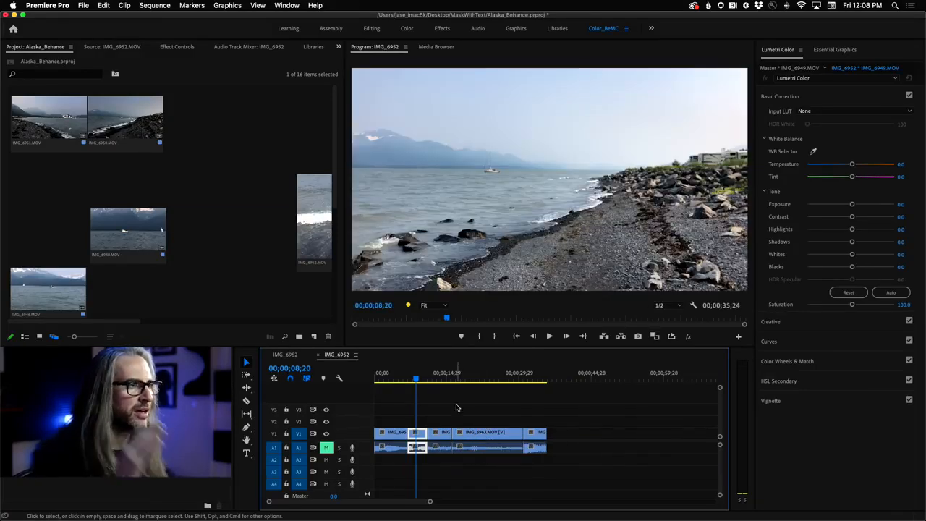
pyautogui.moveTo(418, 377); pyautogui.dragTo(437, 378)
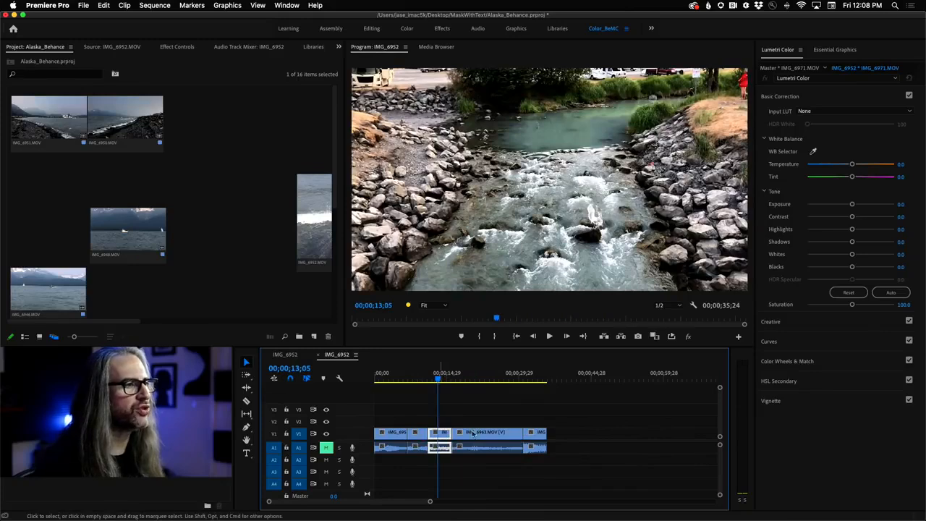
pyautogui.moveTo(546, 432); pyautogui.dragTo(588, 432)
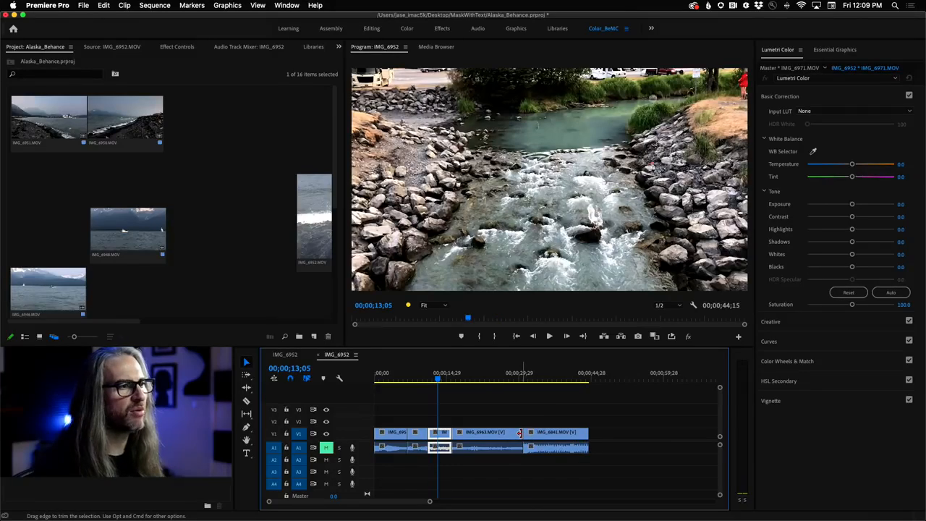
# - Ripple-trim the end of IMG_6963.MOV by about 3 seconds instead of using a plain trim, and play across the cut into IMG_6841.MOV
pyautogui.moveTo(519, 432); pyautogui.dragTo(500, 432)
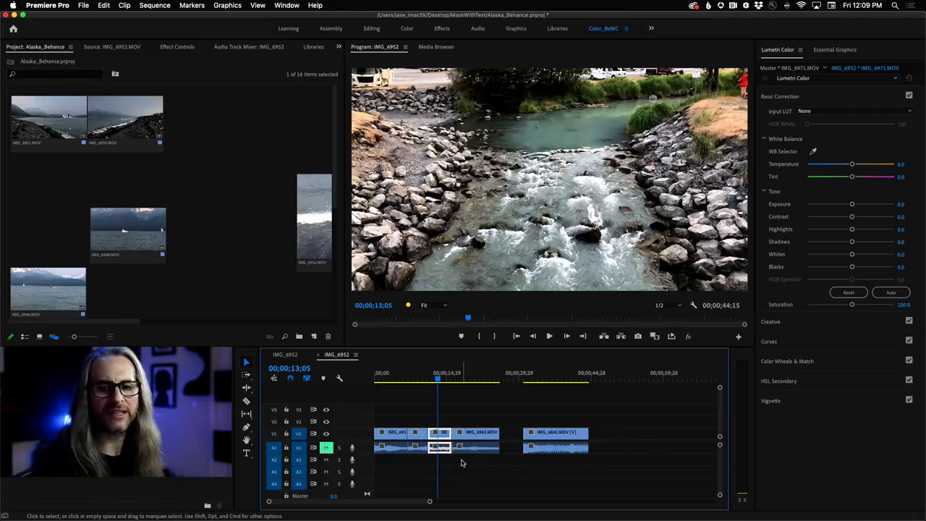
pyautogui.press('super+z')
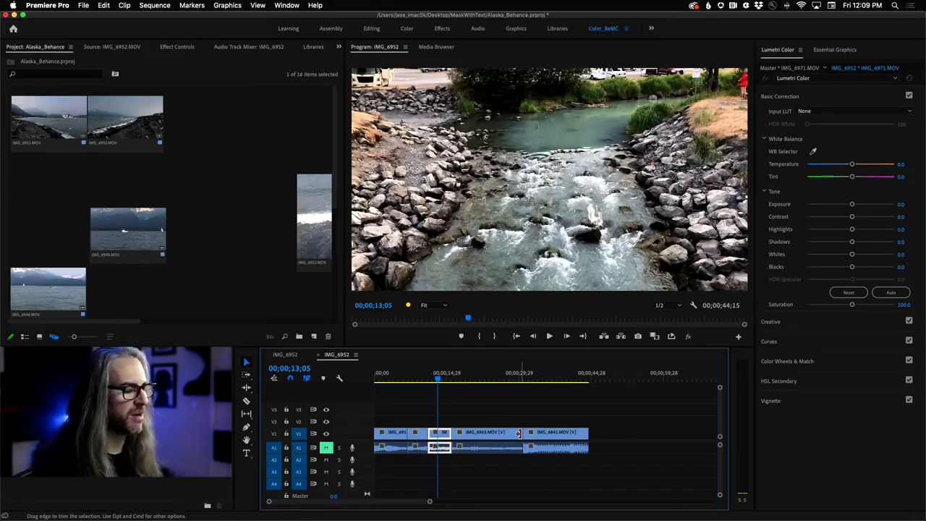
pyautogui.moveTo(518, 432)
pyautogui.mouseDown()
pyautogui.moveTo(485, 432)
pyautogui.moveTo(503, 432)
pyautogui.mouseUp()
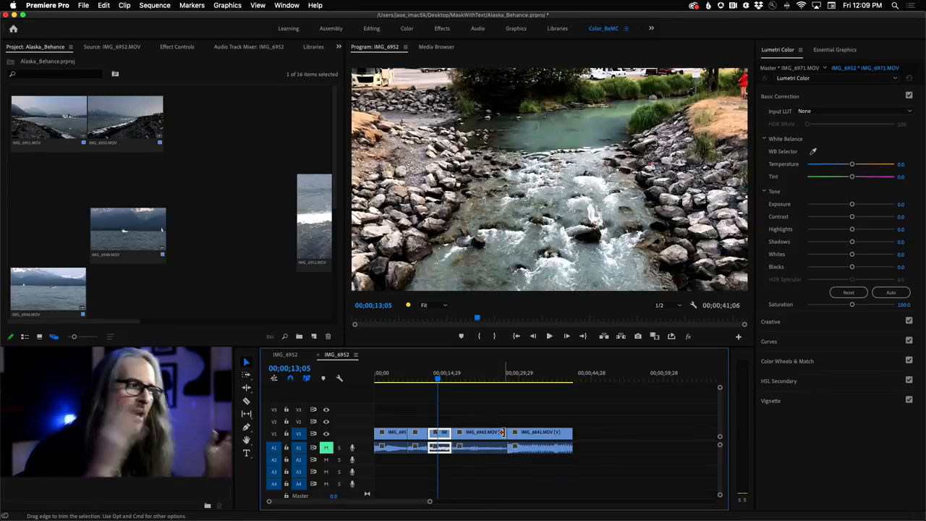
pyautogui.click(485, 376)
pyautogui.press('space')
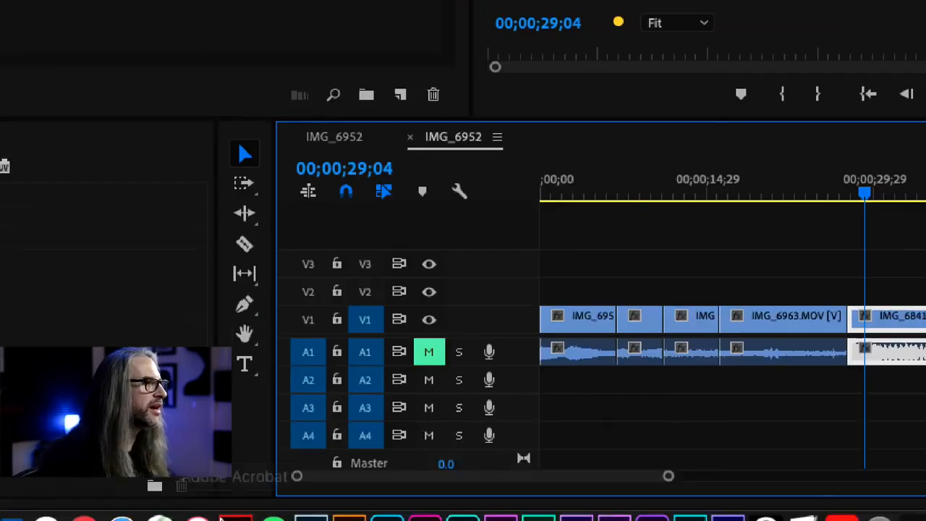
# - Split IMG_6841.MOV at 00;00;34;22 with the Razor tool and select its second part
pyautogui.click(249, 217)
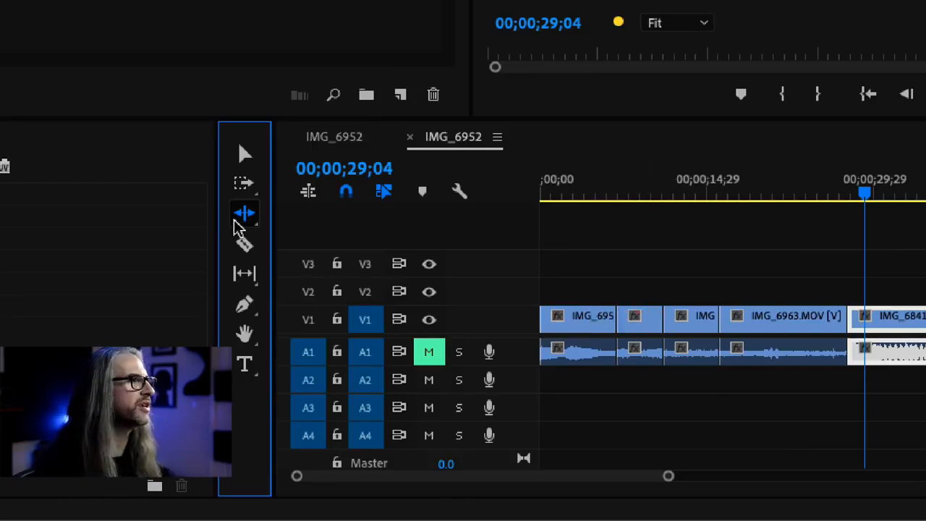
pyautogui.click(244, 246)
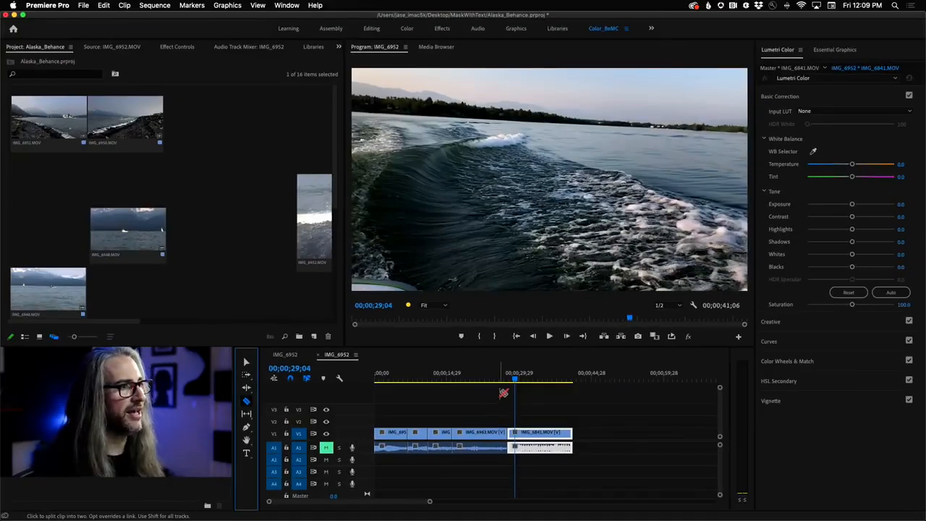
pyautogui.moveTo(514, 379); pyautogui.dragTo(543, 378)
pyautogui.hscroll(3, 543, 378)
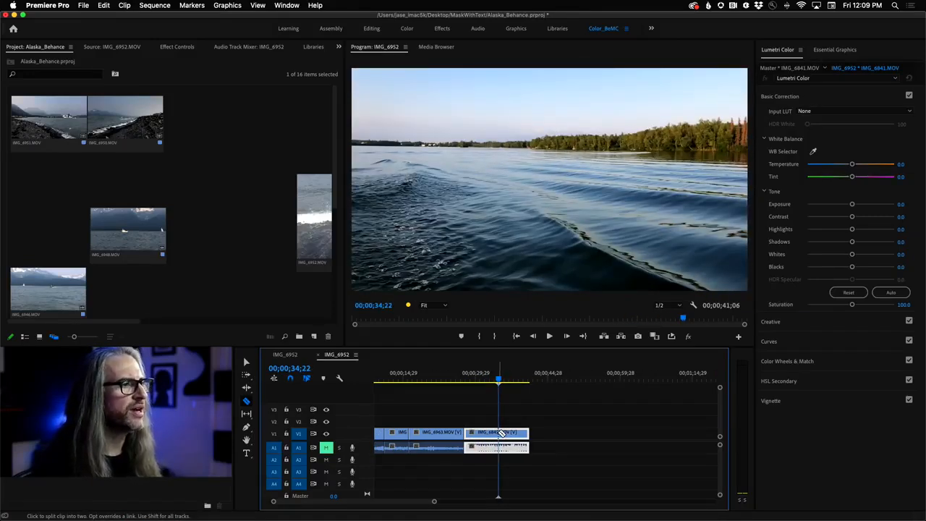
pyautogui.hscroll(1, 501, 432)
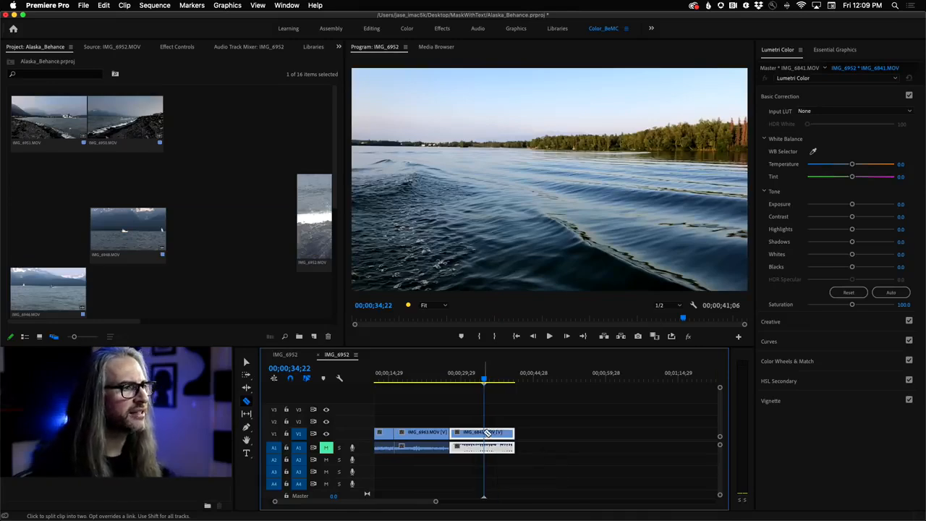
pyautogui.click(487, 433)
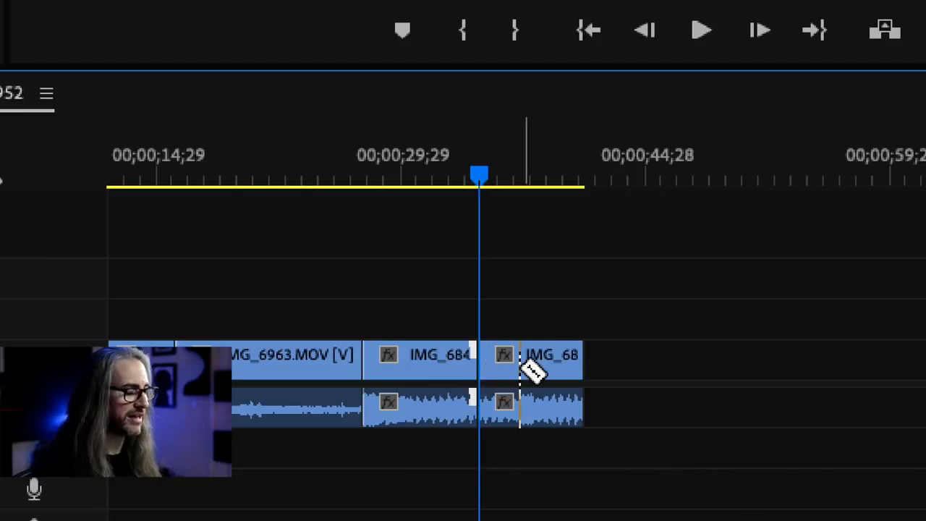
pyautogui.press('v')
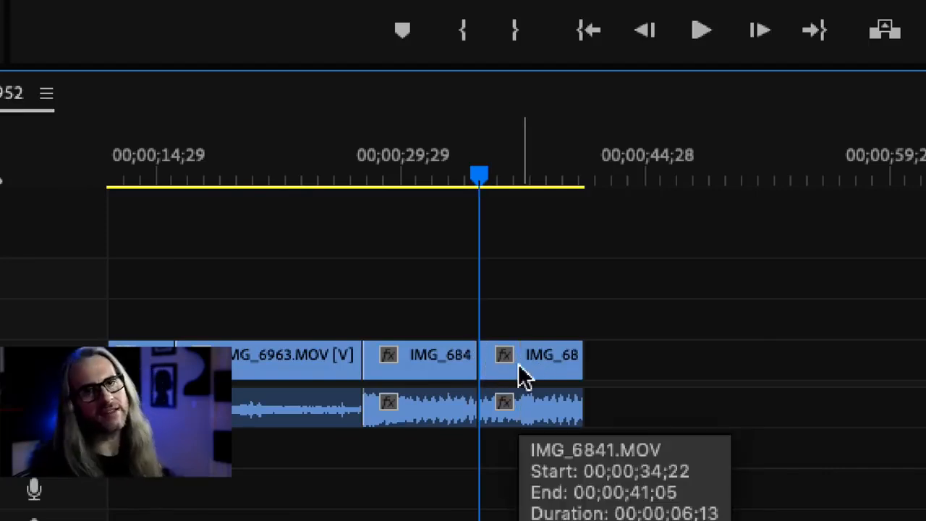
pyautogui.moveTo(520, 365); pyautogui.dragTo(543, 374)
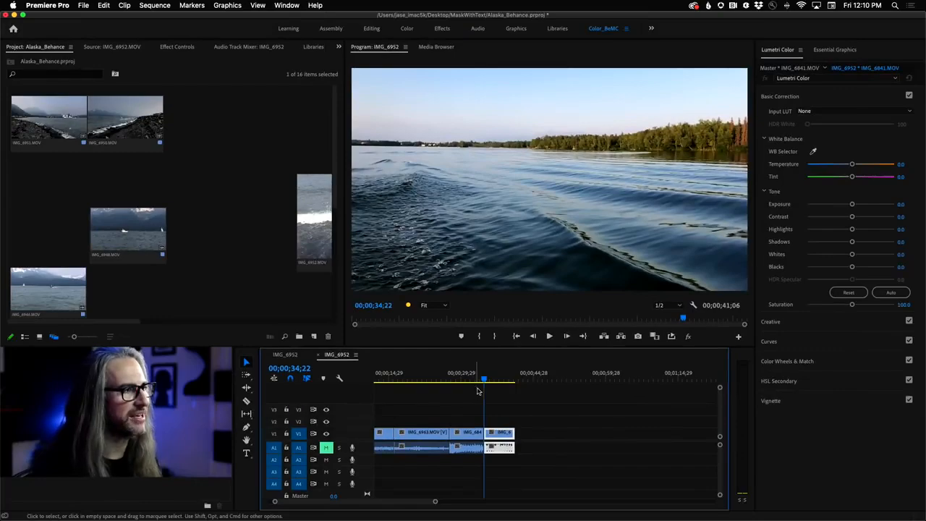
# - Slip the footage inside the first part of IMG_6841.MOV with the Slip tool and check the frame at 00;00;32;04
pyautogui.moveTo(484, 379)
pyautogui.mouseDown()
pyautogui.moveTo(433, 386)
pyautogui.moveTo(469, 388)
pyautogui.mouseUp()
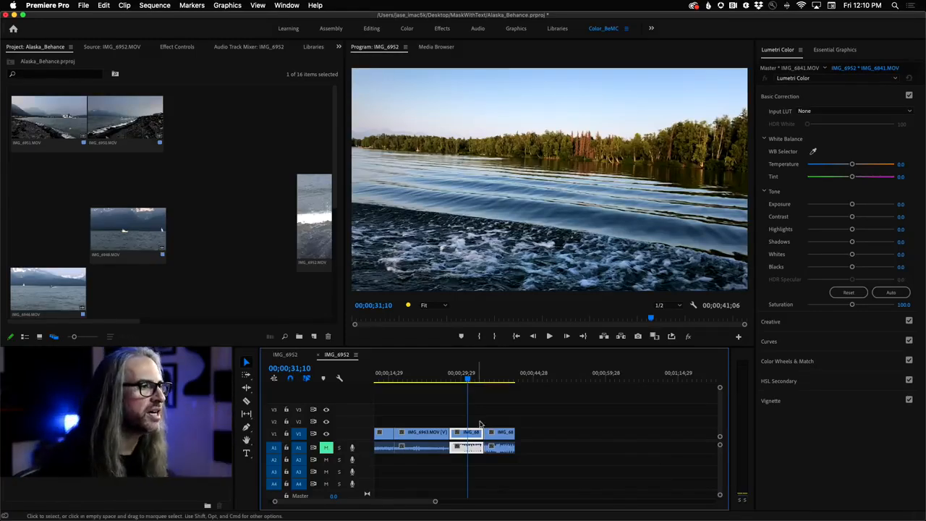
pyautogui.click(246, 414)
pyautogui.moveTo(465, 432)
pyautogui.mouseDown()
pyautogui.moveTo(478, 433)
pyautogui.moveTo(463, 433)
pyautogui.mouseUp()
pyautogui.moveTo(469, 383)
pyautogui.mouseDown()
pyautogui.moveTo(440, 384)
pyautogui.moveTo(473, 383)
pyautogui.mouseUp()
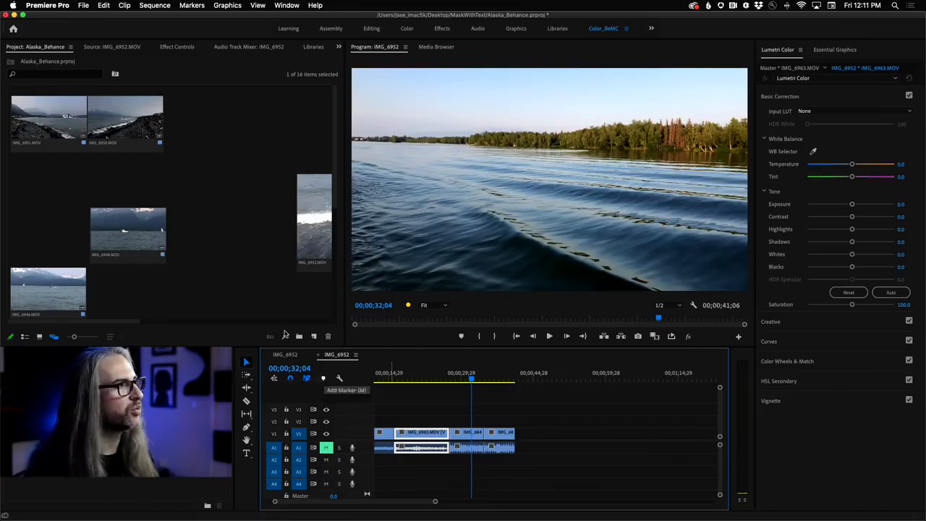
# - Place IMG_6950.MOV on video track V2 at 00;00;41;06, snapped to the end of the last V1 clip, and check the frame at 00;00;37;13
pyautogui.click(126, 123)
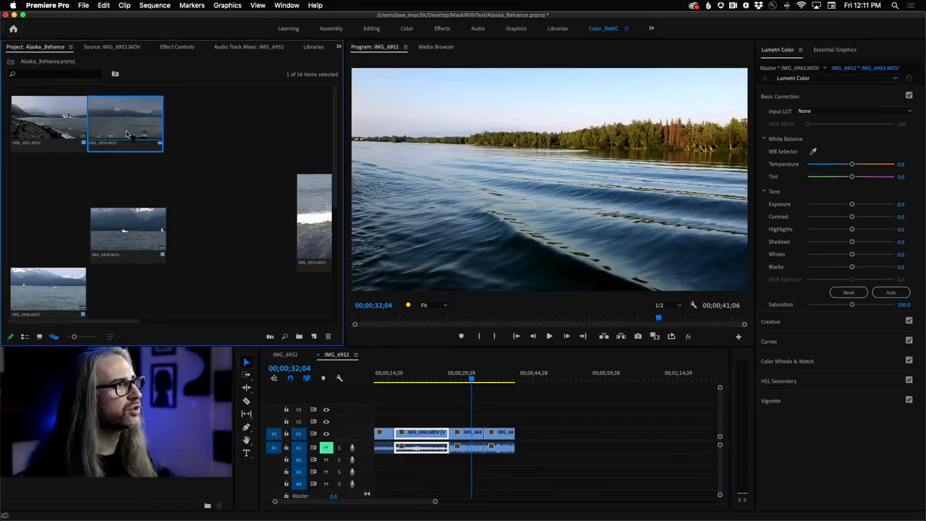
pyautogui.moveTo(124, 129); pyautogui.dragTo(525, 422)
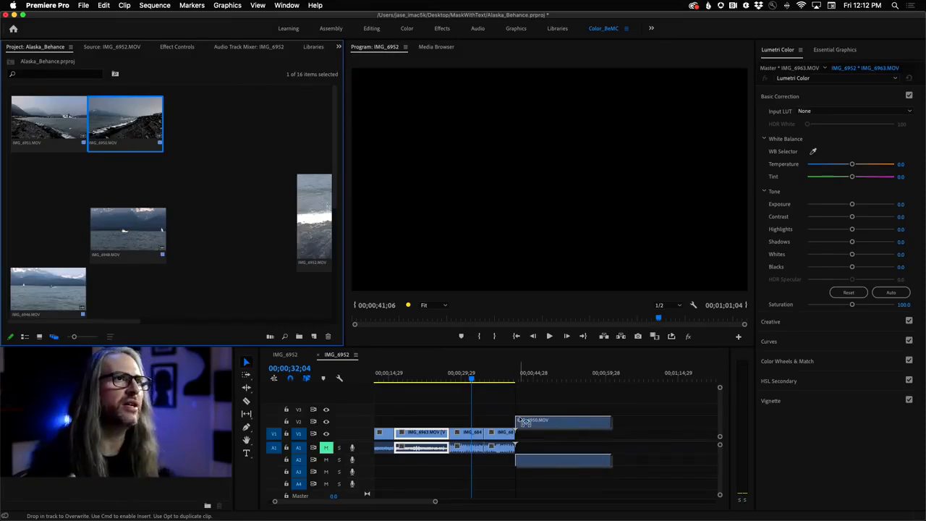
pyautogui.moveTo(524, 422)
pyautogui.mouseDown()
pyautogui.moveTo(524, 402)
pyautogui.moveTo(524, 422)
pyautogui.mouseUp()
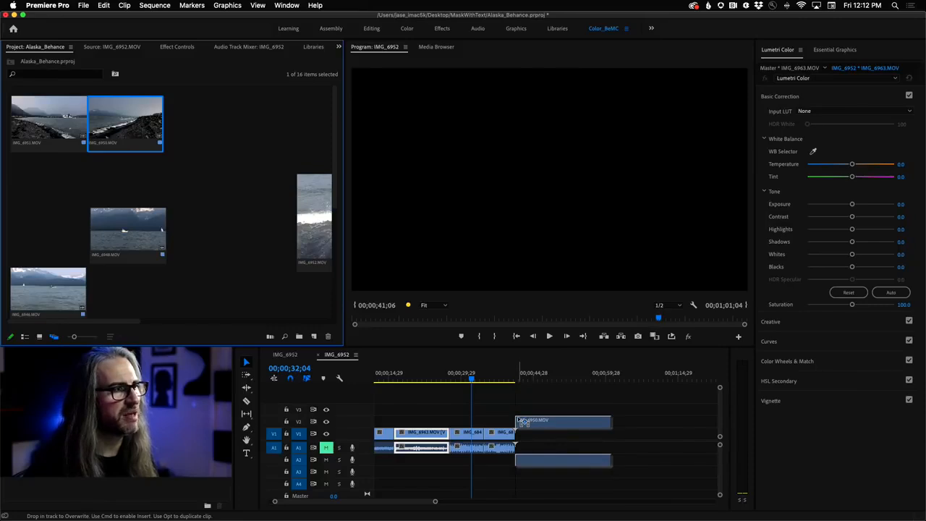
pyautogui.moveTo(524, 422); pyautogui.dragTo(544, 425)
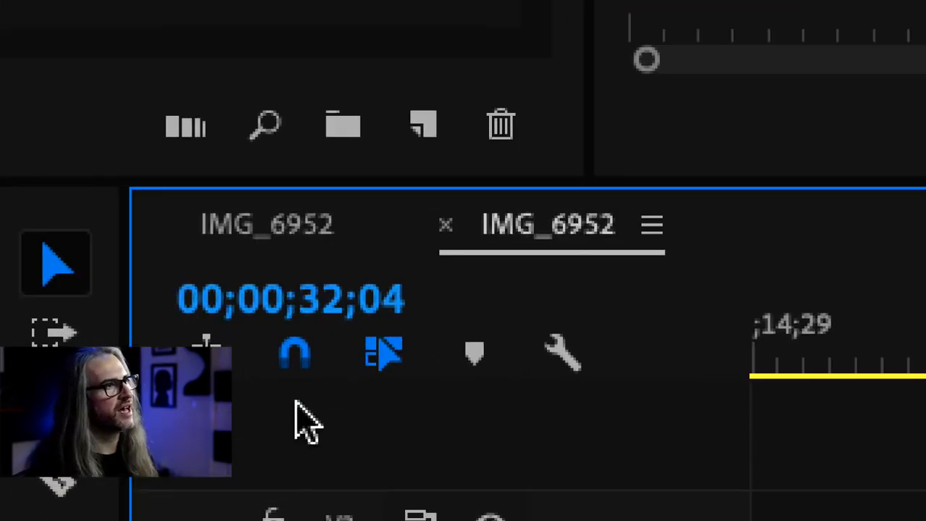
pyautogui.click(295, 357)
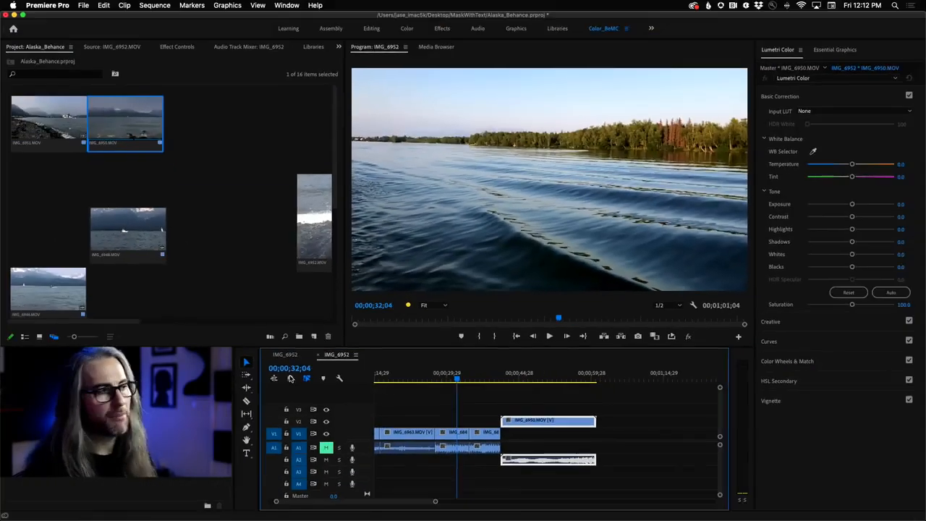
pyautogui.moveTo(524, 425)
pyautogui.mouseDown()
pyautogui.moveTo(494, 425)
pyautogui.moveTo(535, 427)
pyautogui.moveTo(489, 428)
pyautogui.moveTo(558, 421)
pyautogui.moveTo(522, 426)
pyautogui.moveTo(533, 418)
pyautogui.moveTo(519, 417)
pyautogui.moveTo(571, 424)
pyautogui.moveTo(531, 420)
pyautogui.mouseUp()
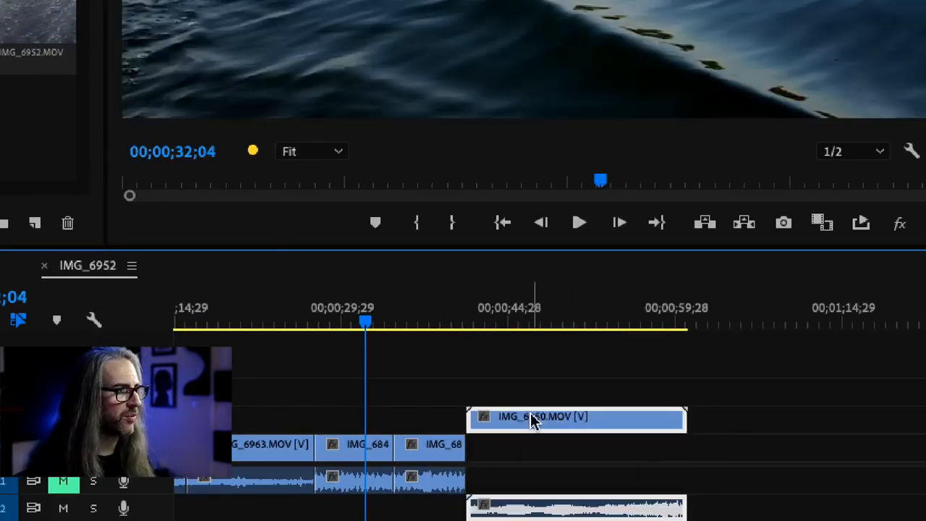
pyautogui.moveTo(429, 327); pyautogui.dragTo(425, 321)
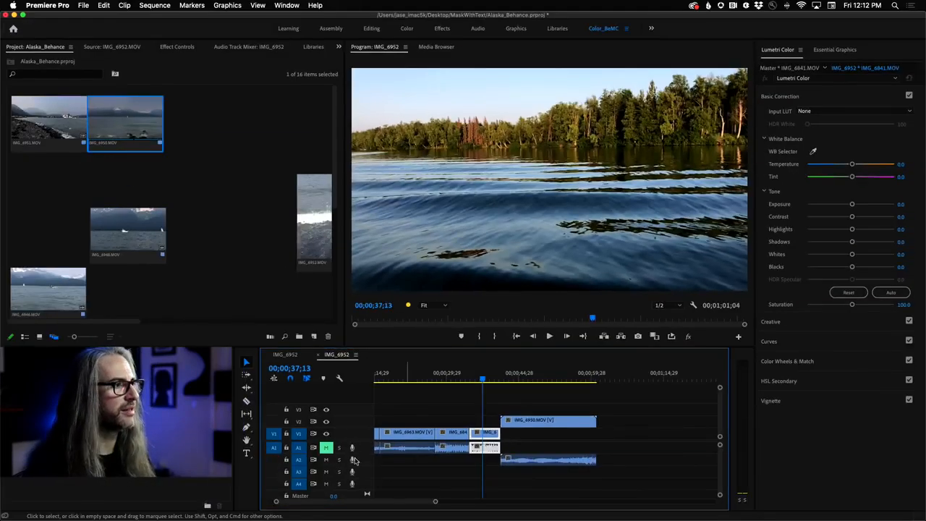
pyautogui.press('space')
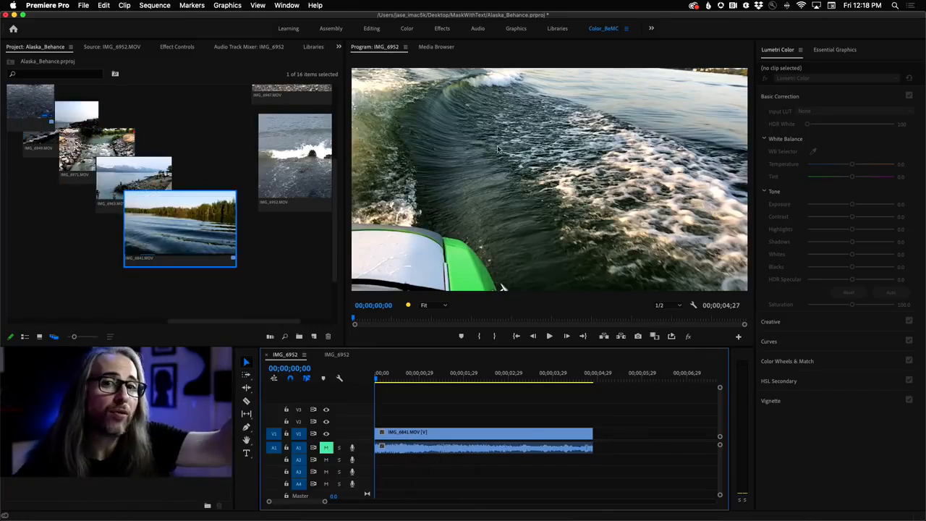
# - Try inserting IMG_6963.MOV ahead of IMG_6841.MOV using the Program Monitor's Insert Before zone
pyautogui.click(116, 186)
pyautogui.moveTo(121, 186); pyautogui.dragTo(538, 170)
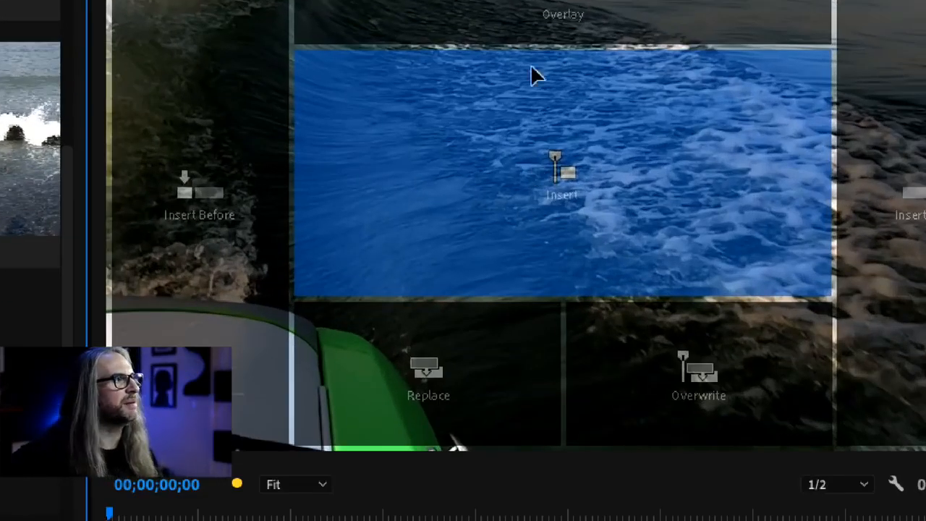
pyautogui.moveTo(532, 74); pyautogui.dragTo(532, 308)
pyautogui.moveTo(544, 514); pyautogui.dragTo(511, 351)
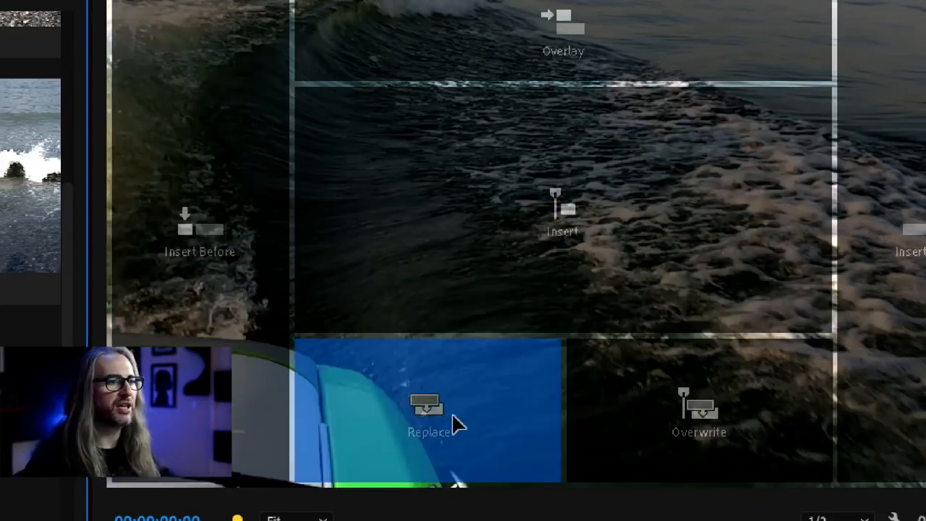
pyautogui.moveTo(463, 422); pyautogui.dragTo(923, 298)
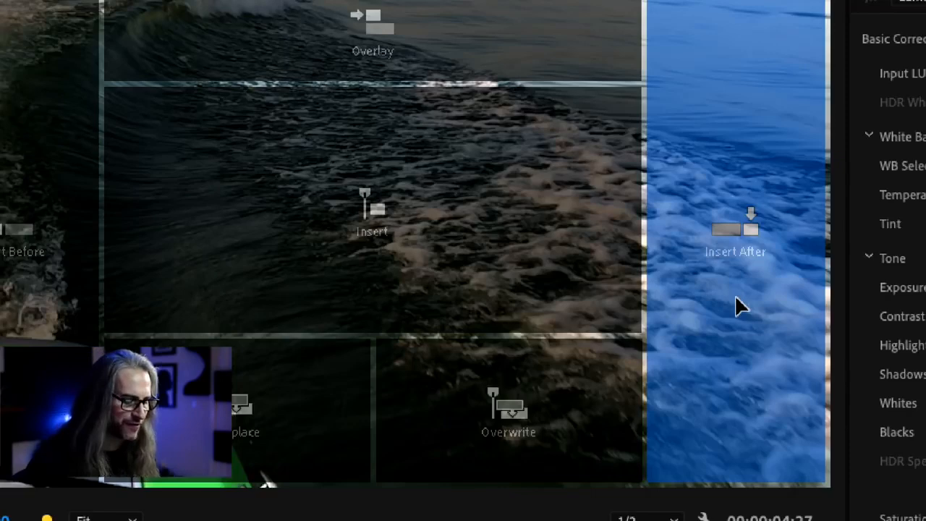
pyautogui.moveTo(736, 297); pyautogui.dragTo(0, 243)
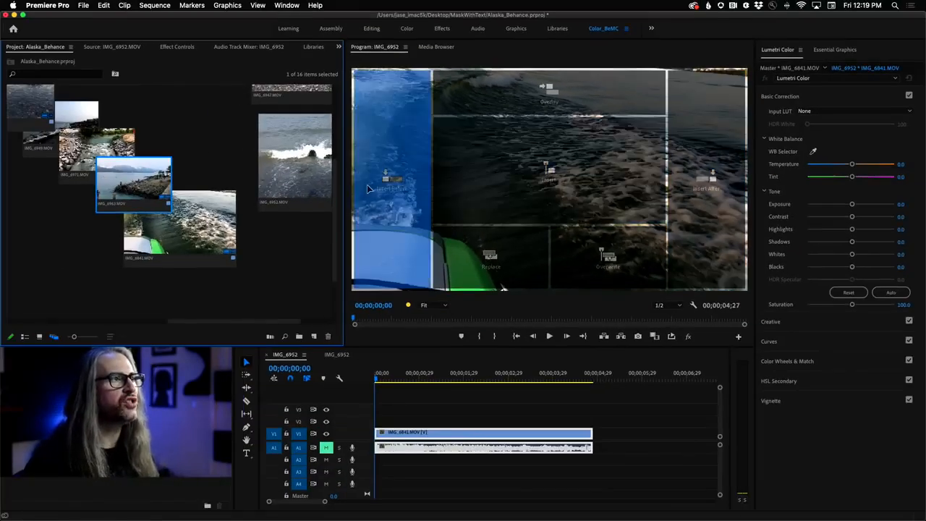
pyautogui.moveTo(367, 187); pyautogui.dragTo(387, 194)
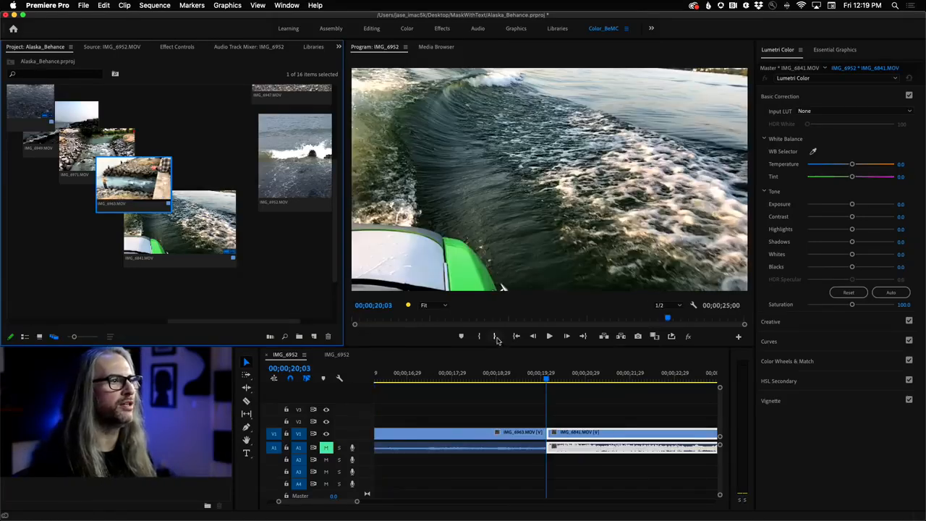
pyautogui.moveTo(549, 374)
pyautogui.mouseDown()
pyautogui.moveTo(407, 375)
pyautogui.moveTo(537, 374)
pyautogui.mouseUp()
pyautogui.click(600, 378)
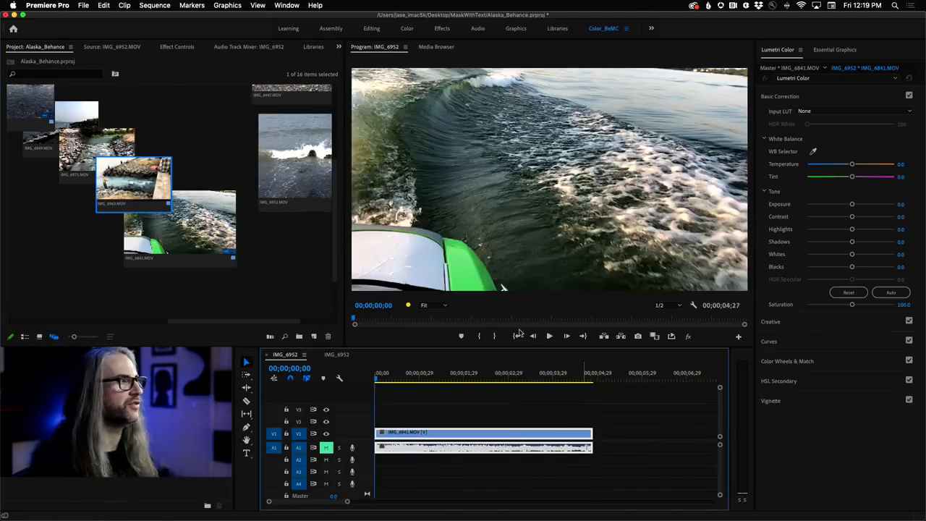
# - Add IMG_6963.MOV behind IMG_6841.MOV using the Program Monitor's Insert After zone and fit the whole sequence in the timeline
pyautogui.moveTo(134, 181); pyautogui.dragTo(692, 183)
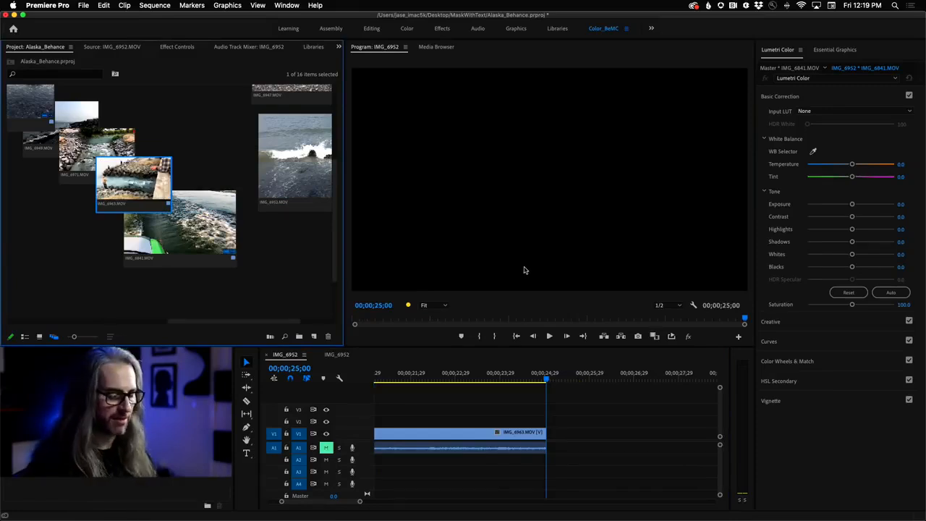
pyautogui.press('\\')
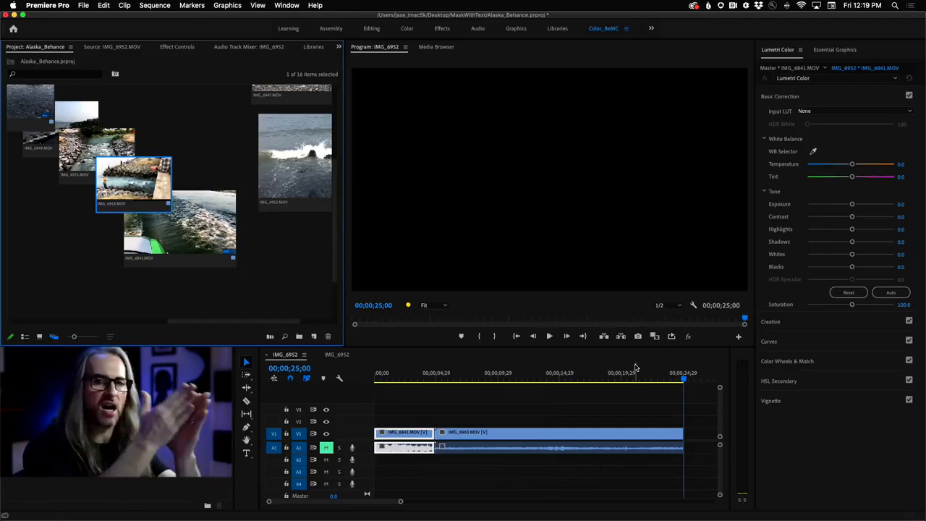
# - Overlay IMG_6971.MOV on track V2 at 00;00;03;27 using the Program Monitor's Overlay zone and play through the overlaid section
pyautogui.moveTo(689, 379); pyautogui.dragTo(422, 371)
pyautogui.hscroll(2, 422, 371)
pyautogui.moveTo(81, 148); pyautogui.dragTo(494, 97)
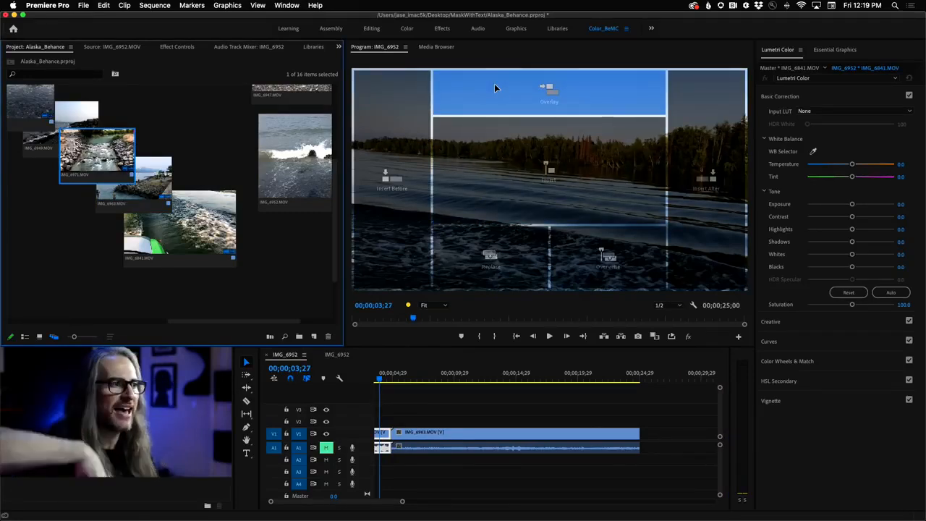
pyautogui.moveTo(495, 87); pyautogui.dragTo(495, 87)
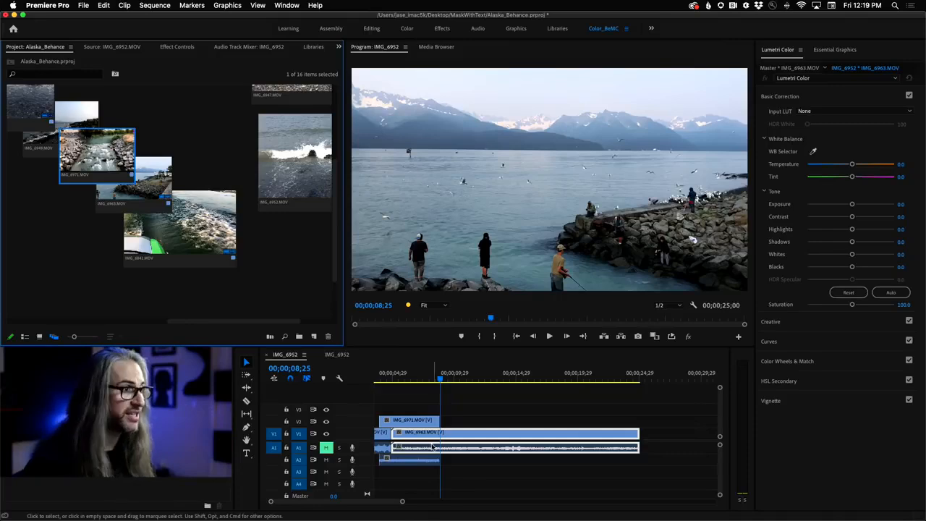
pyautogui.moveTo(442, 381); pyautogui.dragTo(410, 385)
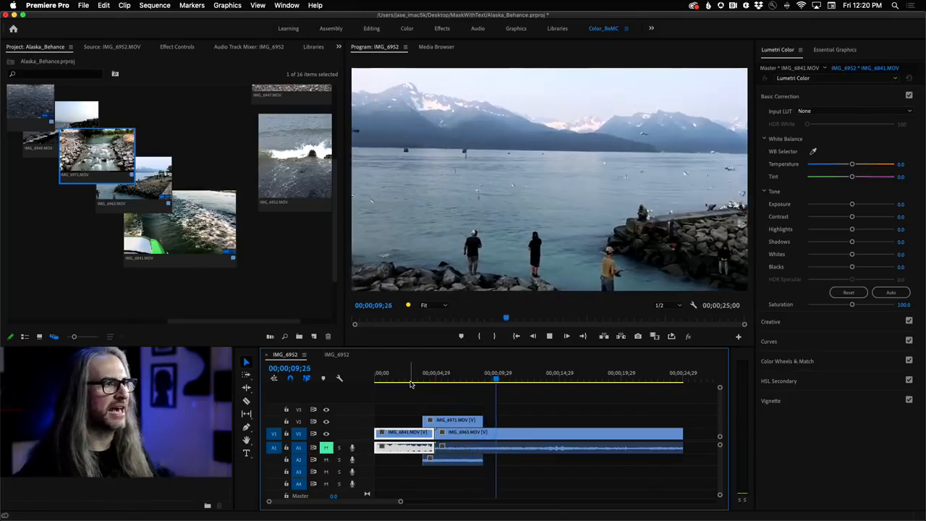
pyautogui.press('space')
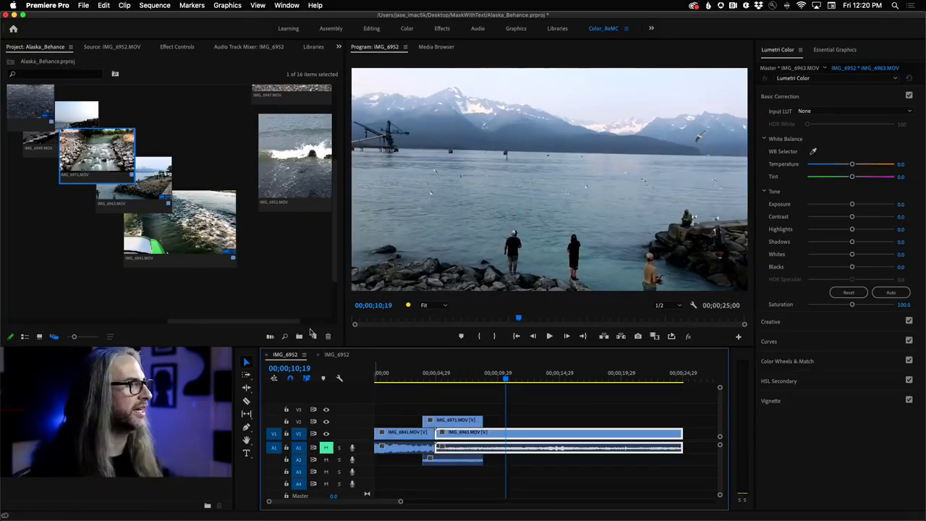
# - Replace the IMG_6963.MOV clip in the sequence with IMG_6949.MOV using the Program Monitor's Replace zone, and check the frame at 00;00;08;09
pyautogui.hscroll(-3, 34, 142)
pyautogui.moveTo(34, 142); pyautogui.dragTo(52, 216)
pyautogui.moveTo(68, 128); pyautogui.dragTo(518, 265)
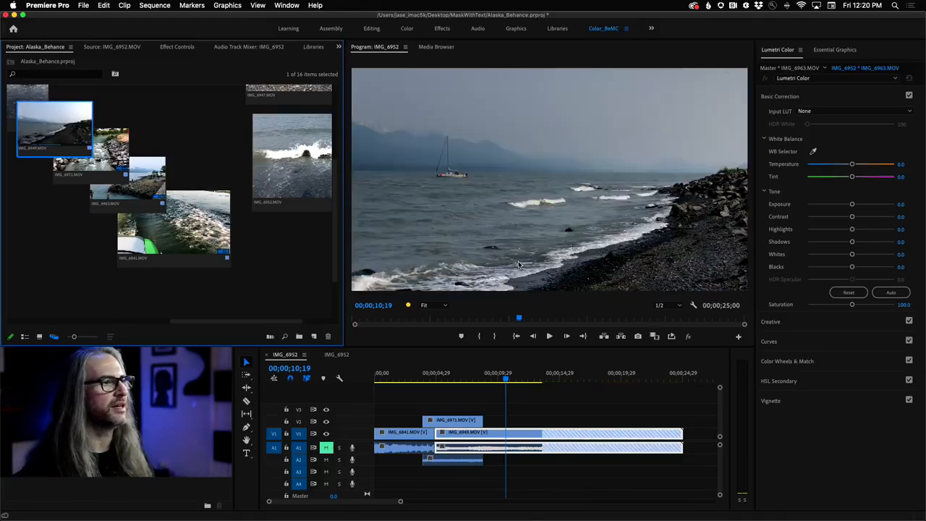
pyautogui.moveTo(498, 377); pyautogui.dragTo(477, 391)
pyautogui.moveTo(271, 151); pyautogui.dragTo(251, 270)
pyautogui.scroll(-1, 251, 270)
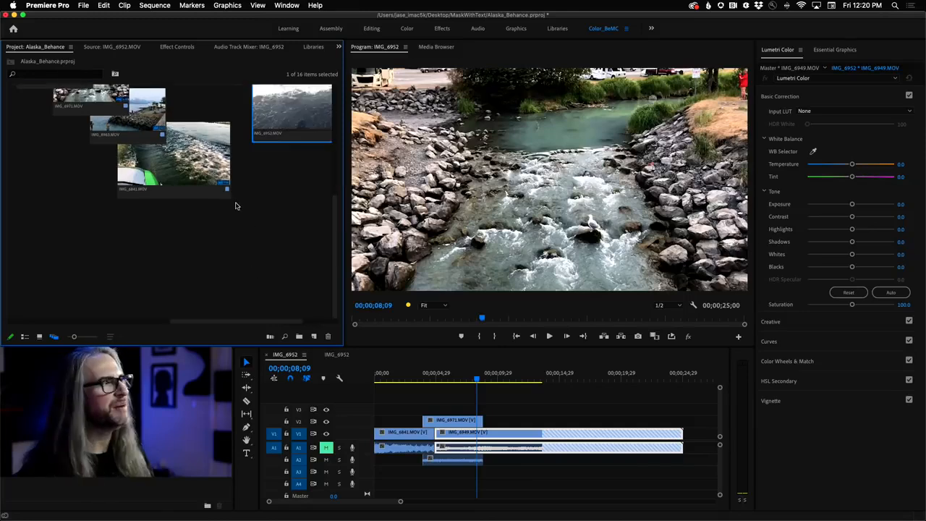
pyautogui.scroll(4, 233, 203)
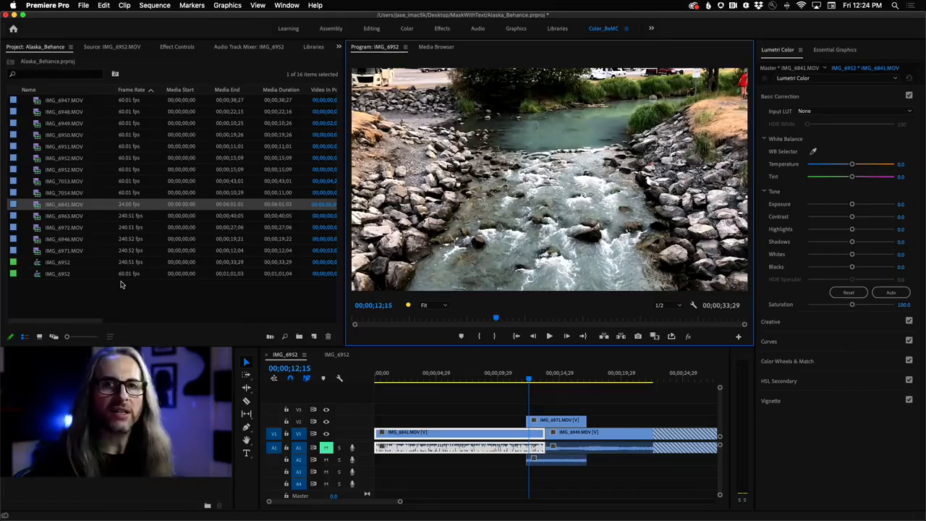
# - Look briefly at the Media Browser, and switch the project to Freeform View with a maximized look at its layout
pyautogui.click(438, 47)
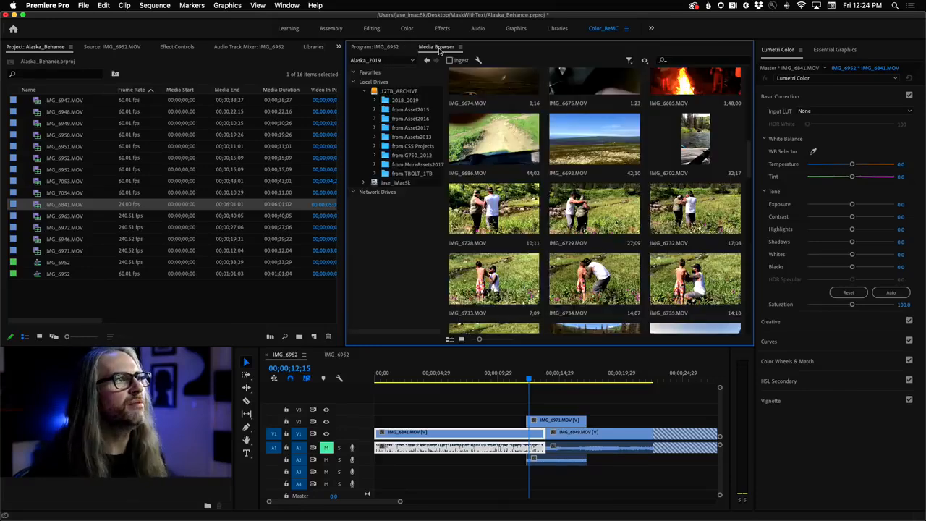
pyautogui.click(392, 48)
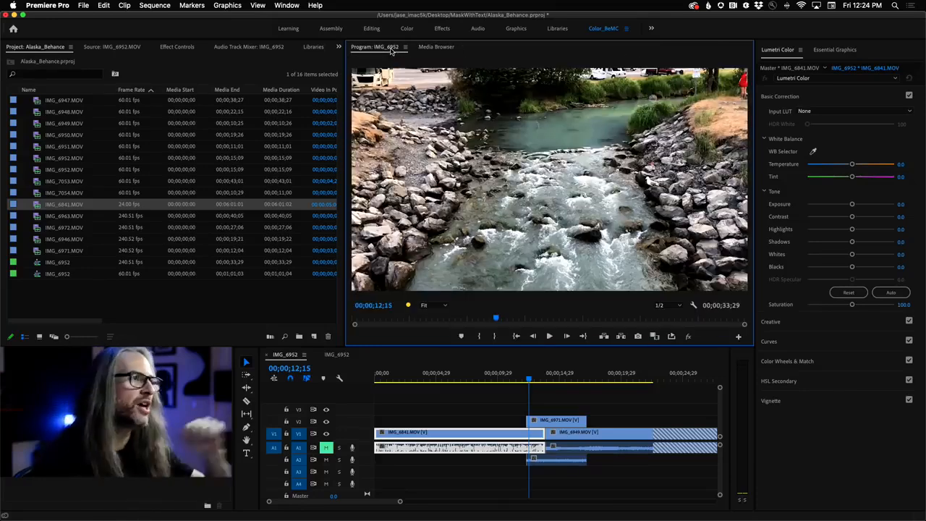
pyautogui.click(52, 337)
pyautogui.press('`')
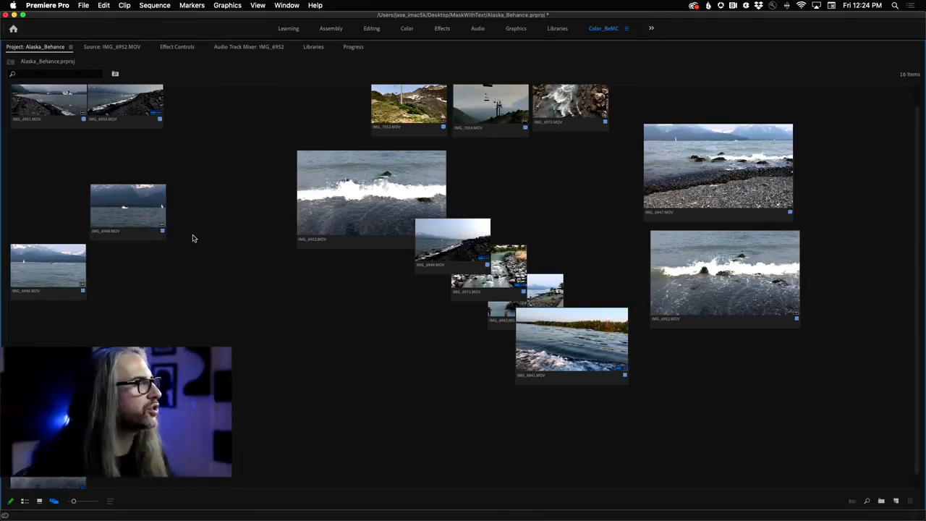
pyautogui.press('`')
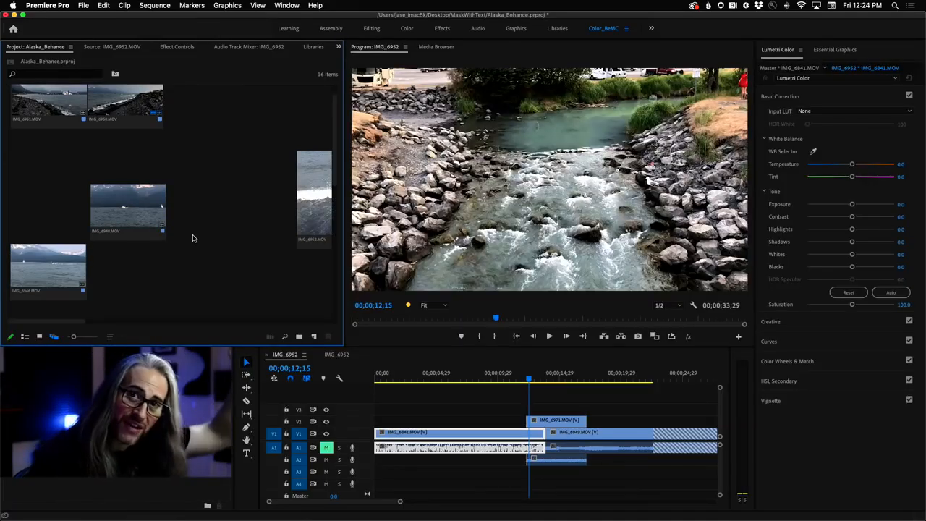
# - Look through the new project items that can be created, such as Sequence and Adjustment Layer, and close the list without creating one
pyautogui.click(161, 228)
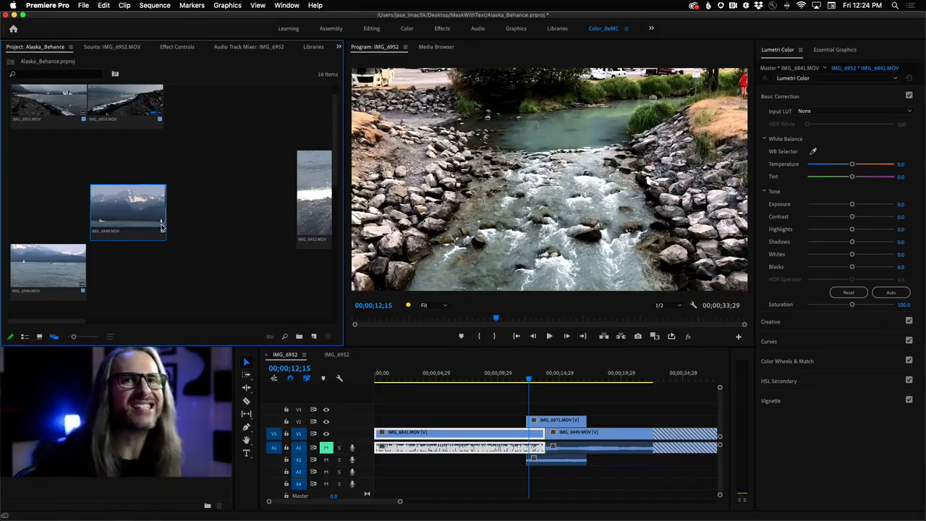
pyautogui.click(314, 337)
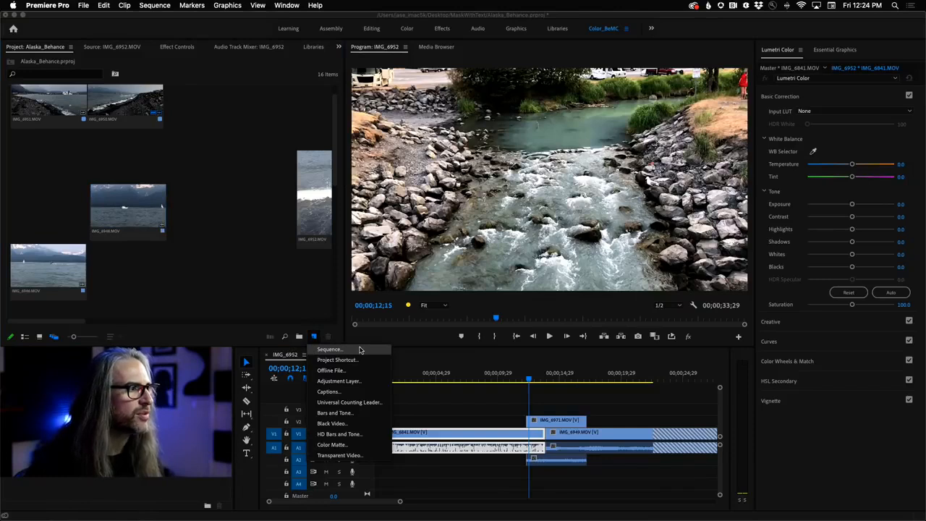
pyautogui.click(233, 291)
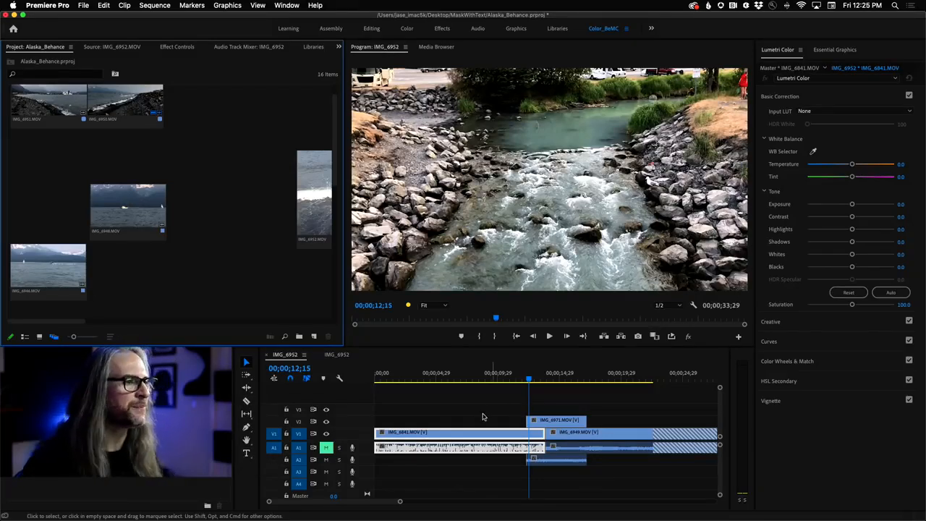
pyautogui.press('-')
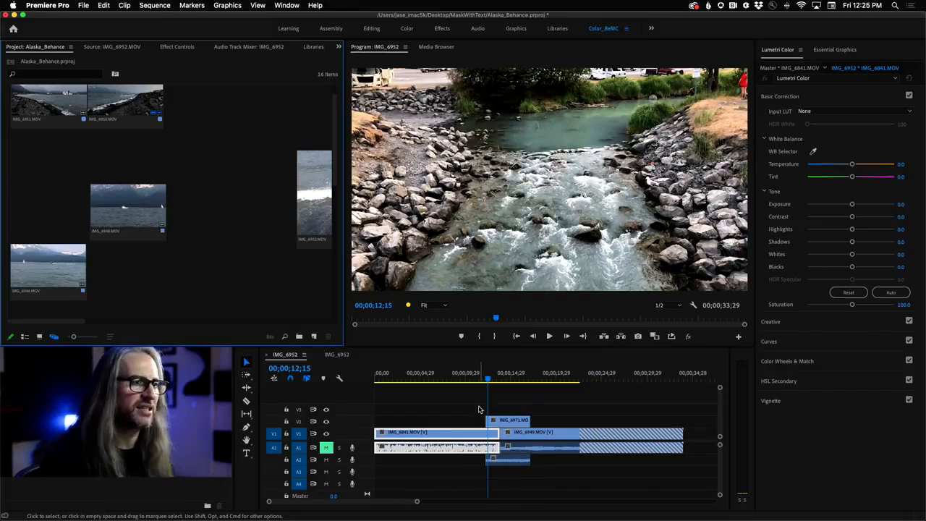